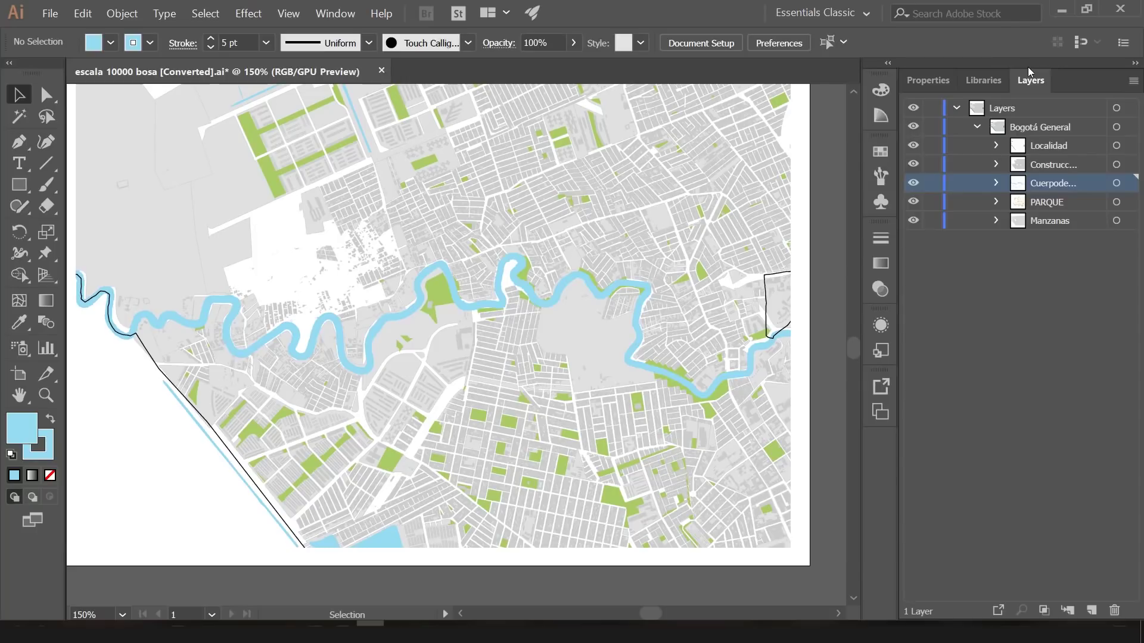
# - Inspect the map and hide the Manzanas, PARQUE and Cuerpode... sublayers one by one to see what each contains
pyautogui.scroll(-2, 583, 295)
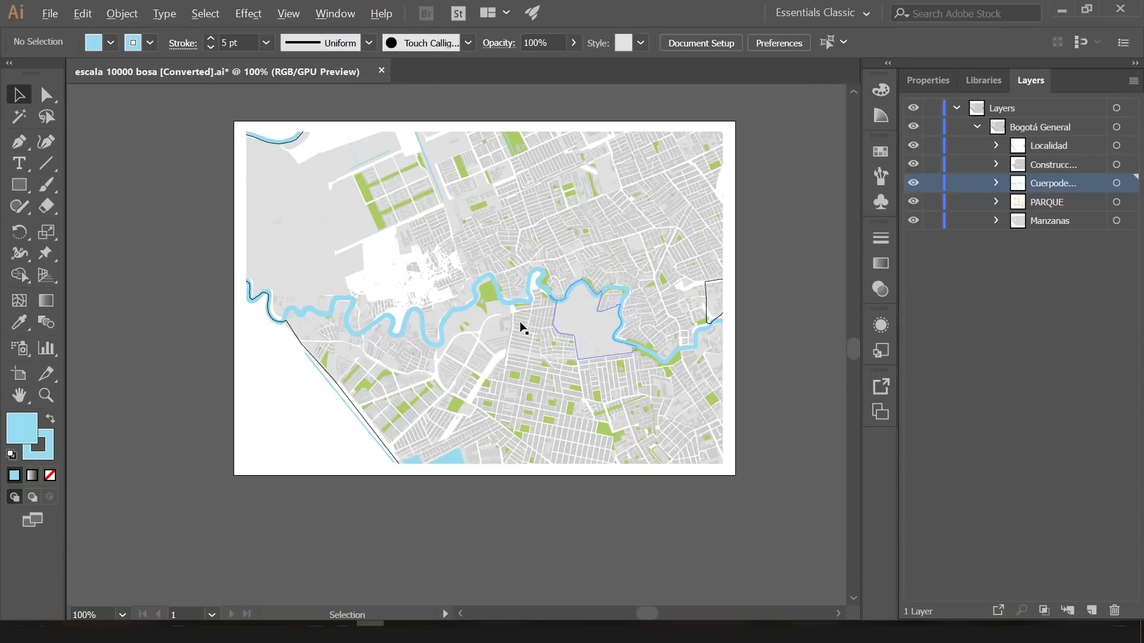
pyautogui.scroll(3, 519, 324)
pyautogui.scroll(1, 539, 268)
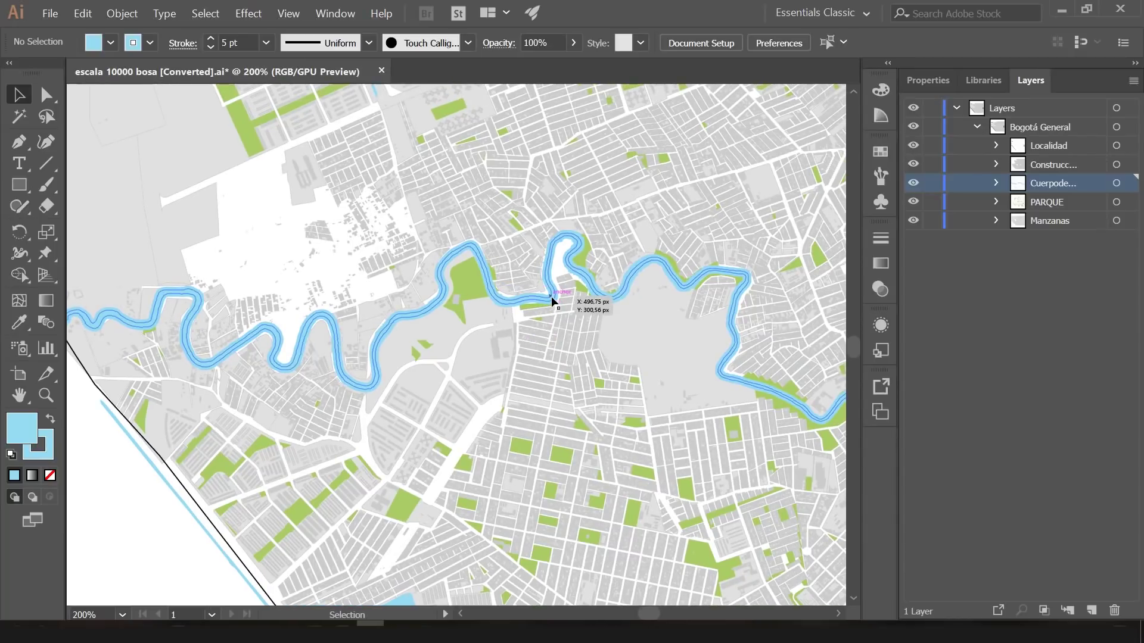
pyautogui.scroll(-1, 510, 305)
pyautogui.scroll(-1, 511, 306)
pyautogui.scroll(1, 510, 306)
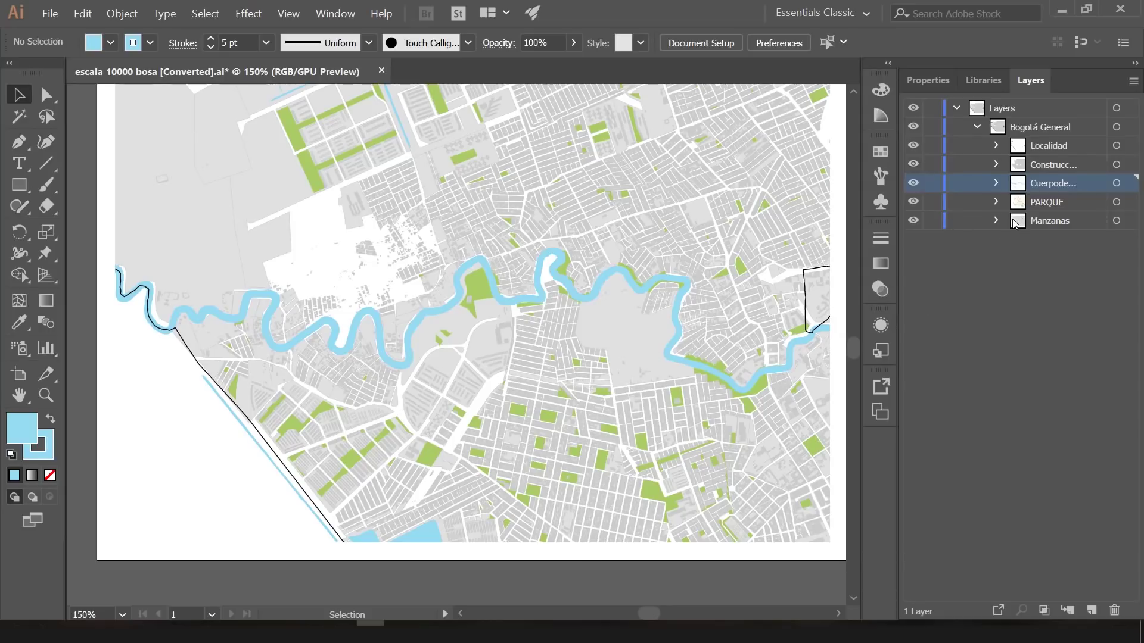
pyautogui.click(913, 221)
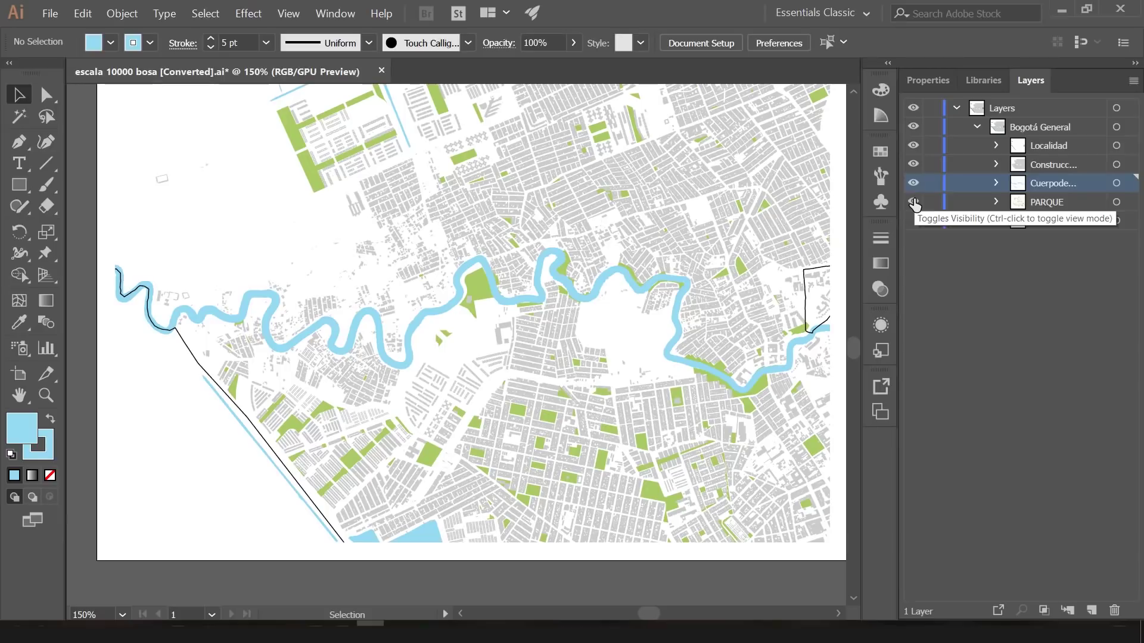
pyautogui.click(913, 202)
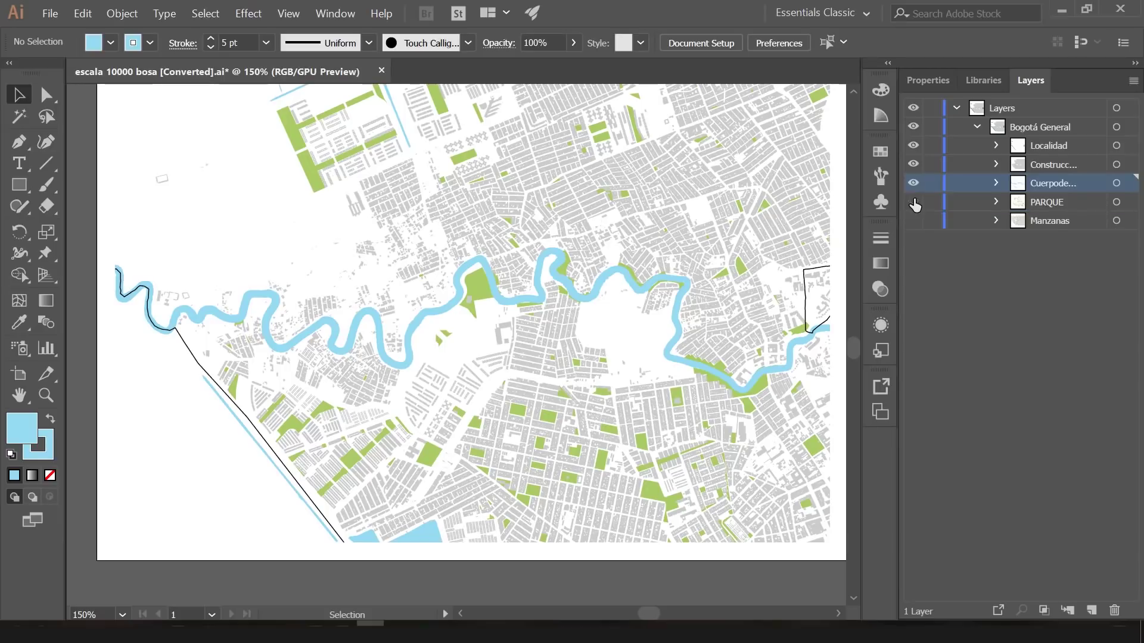
pyautogui.click(913, 183)
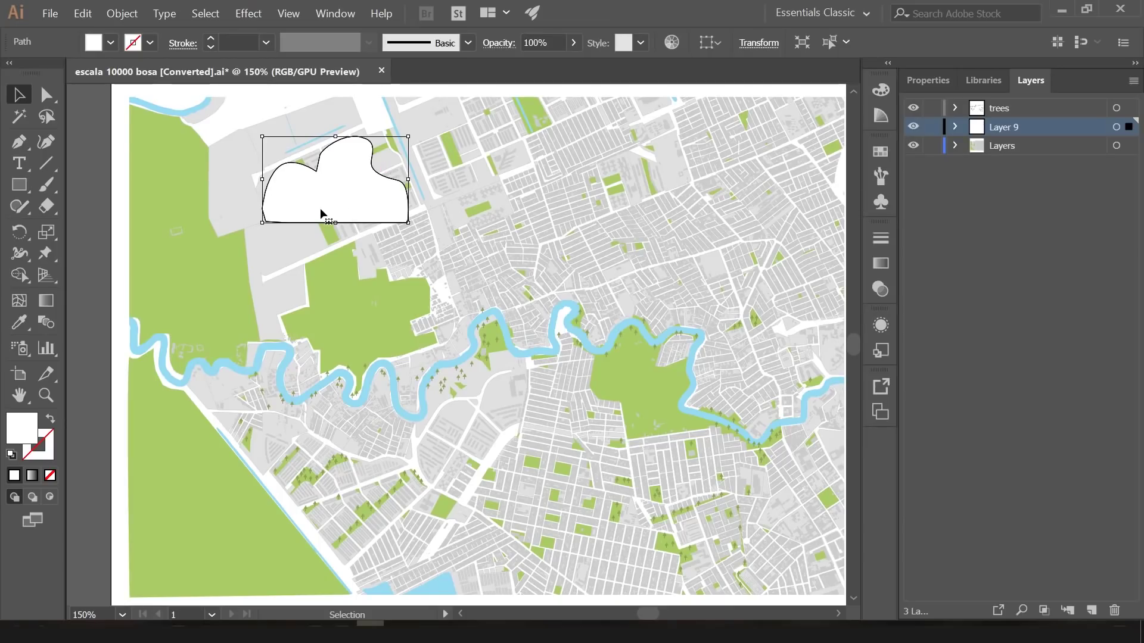
# - Place copies of the white cloud shape across different areas of the map
pyautogui.hscroll(2, 461, 355)
pyautogui.scroll(-1, 461, 355)
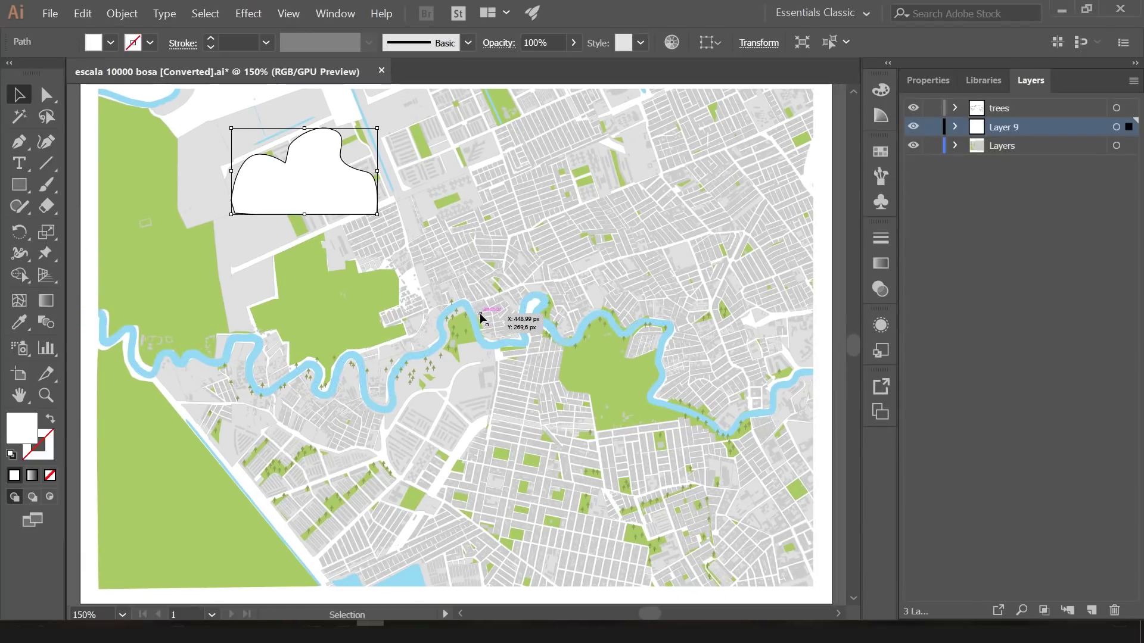
pyautogui.click(342, 313)
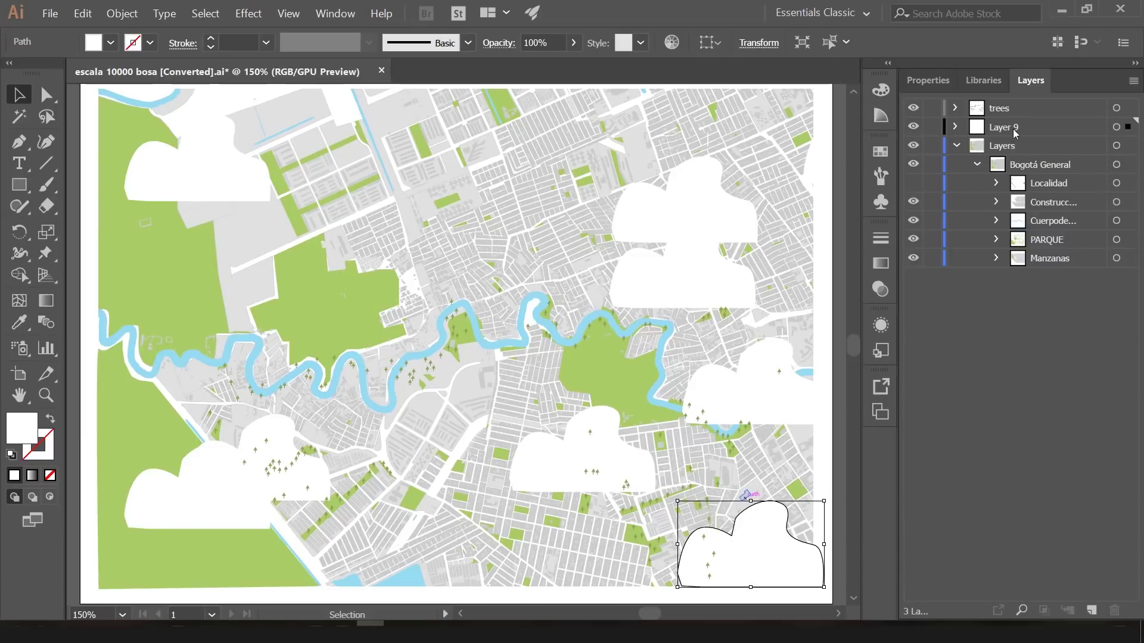
# - Rename Layer 9 as cloud, and check the Bogotá General sublayers, switching Localidad on and off
pyautogui.click(1044, 202)
pyautogui.click(914, 184)
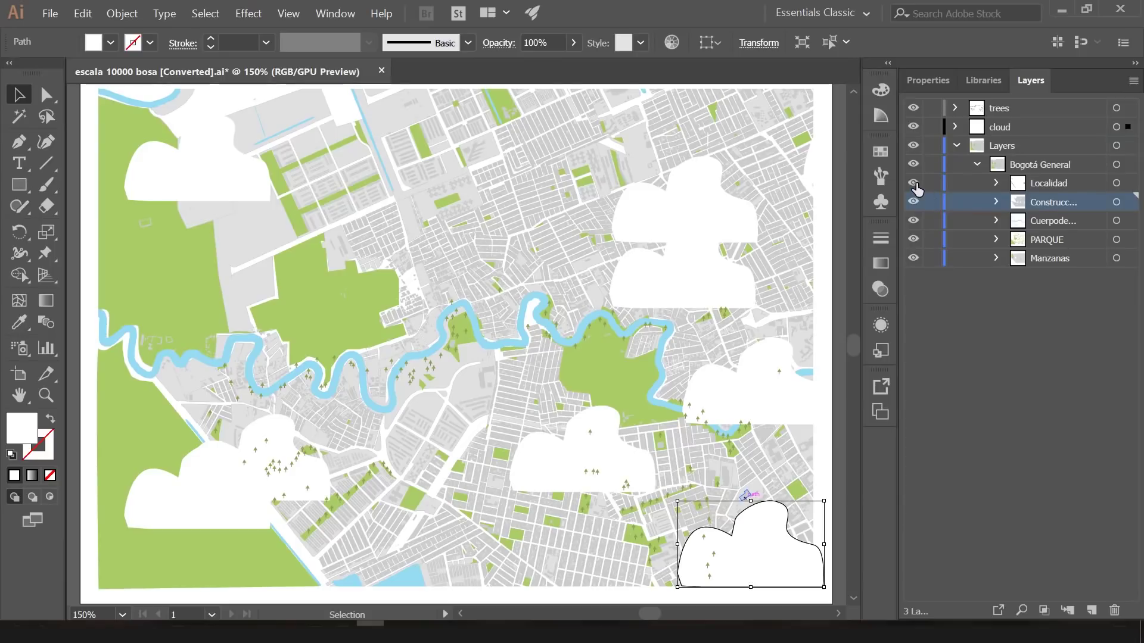
pyautogui.click(913, 184)
pyautogui.click(1051, 222)
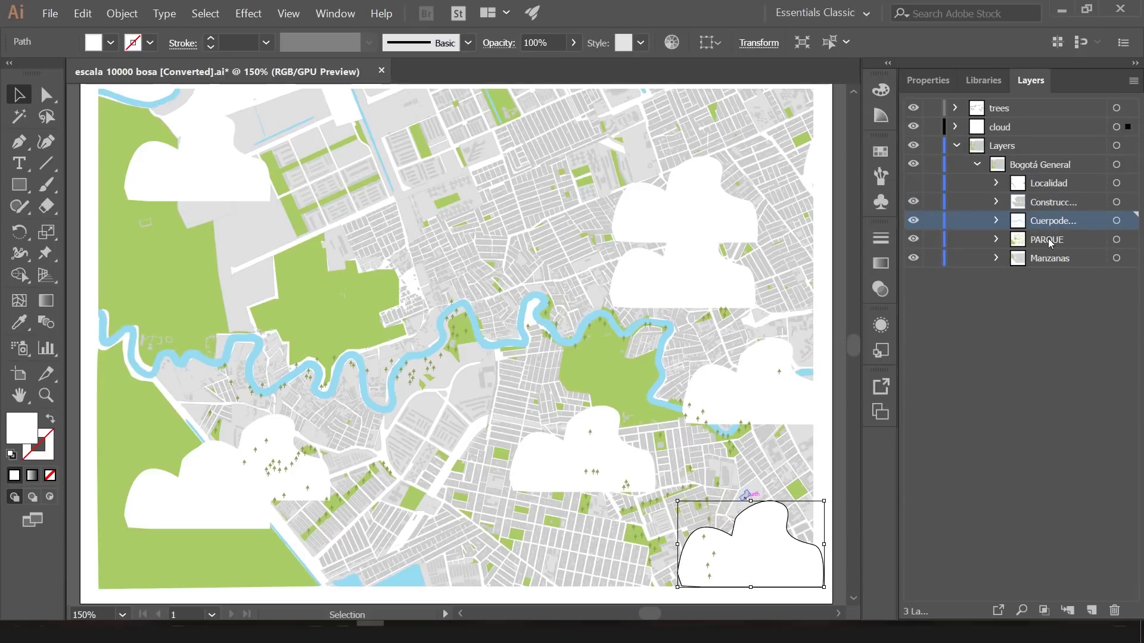
pyautogui.click(1008, 147)
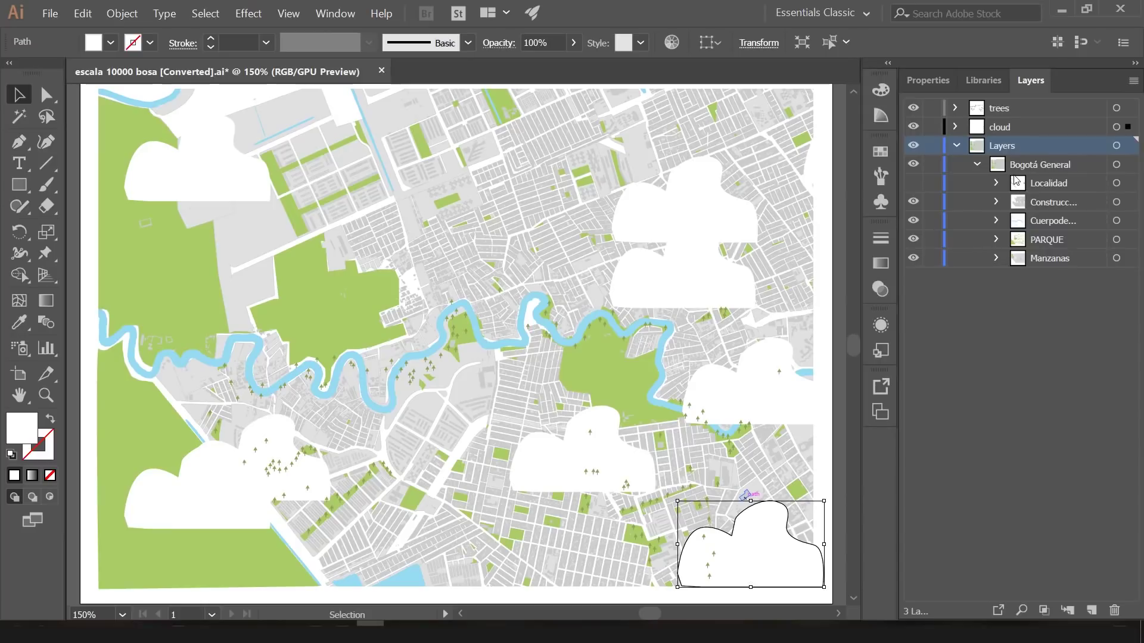
# - Release the Manzanas sublayer's artwork to layers in sequence
pyautogui.click(1050, 259)
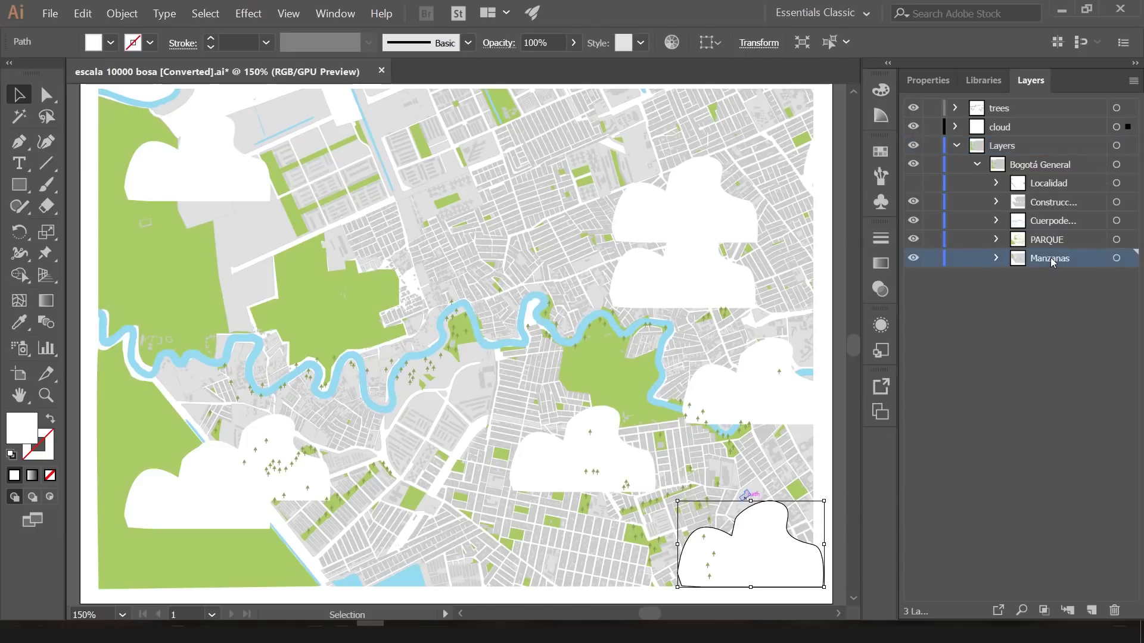
pyautogui.click(1134, 81)
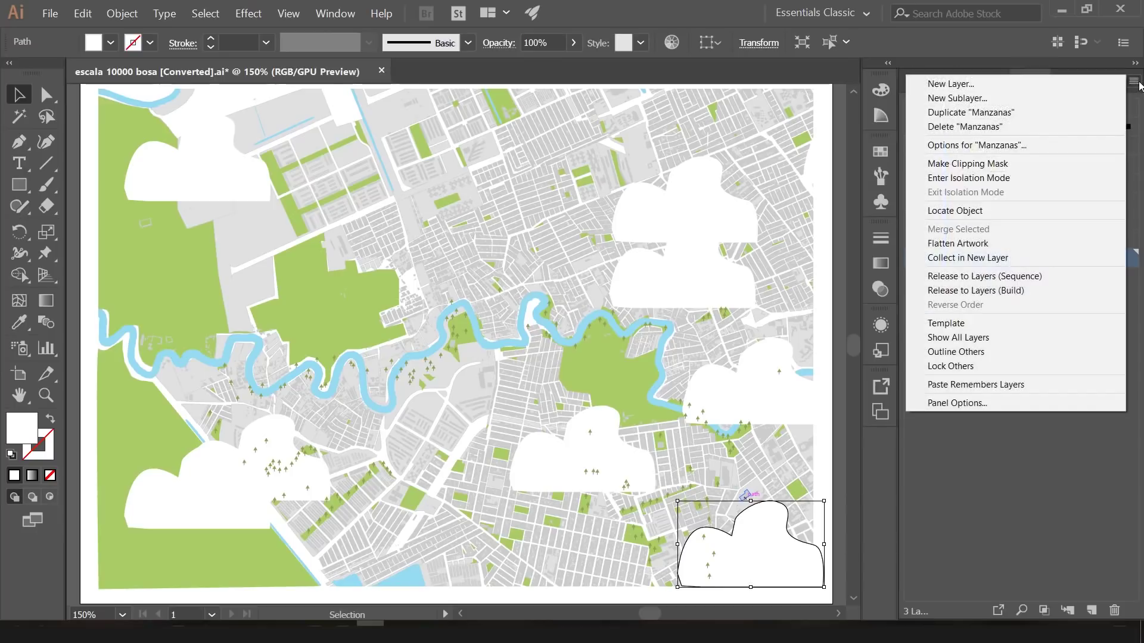
pyautogui.click(1138, 83)
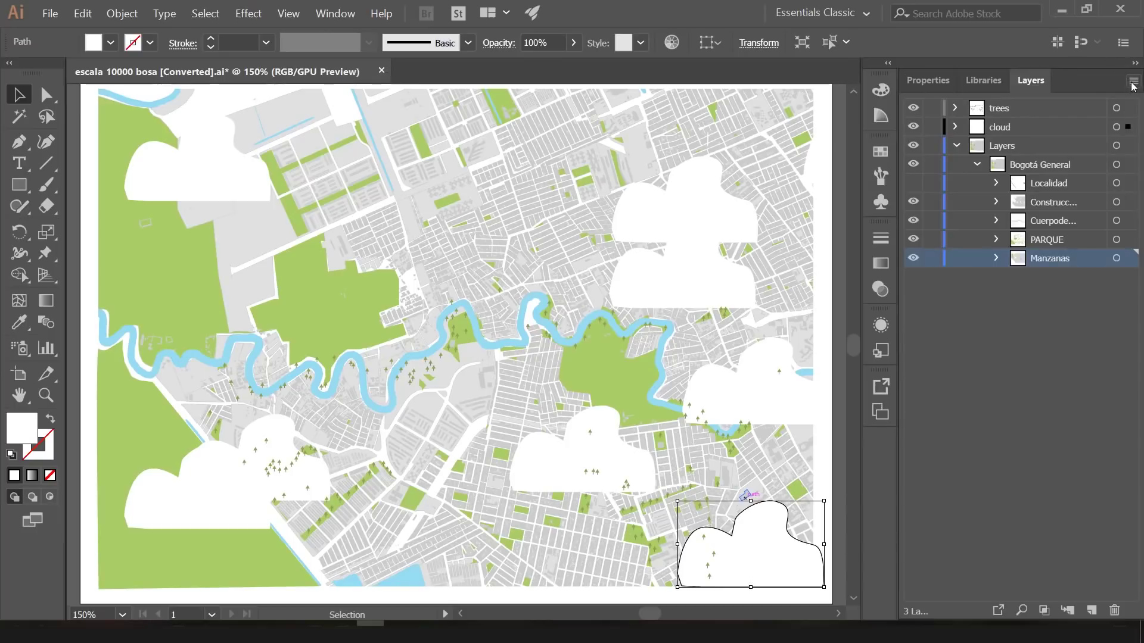
pyautogui.click(1132, 84)
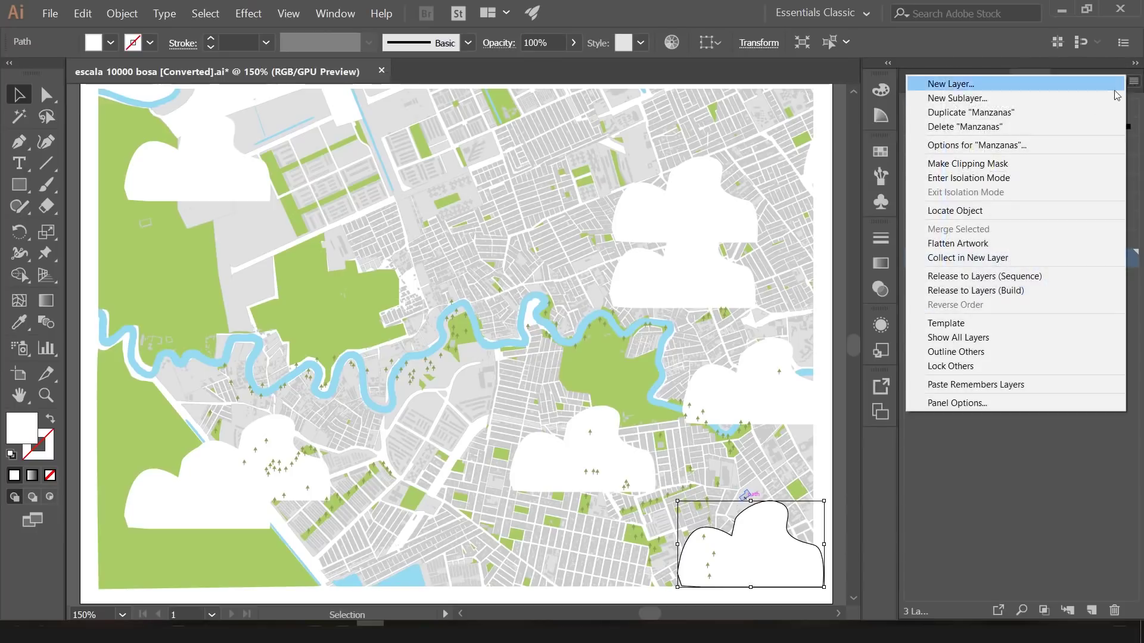
pyautogui.click(1023, 277)
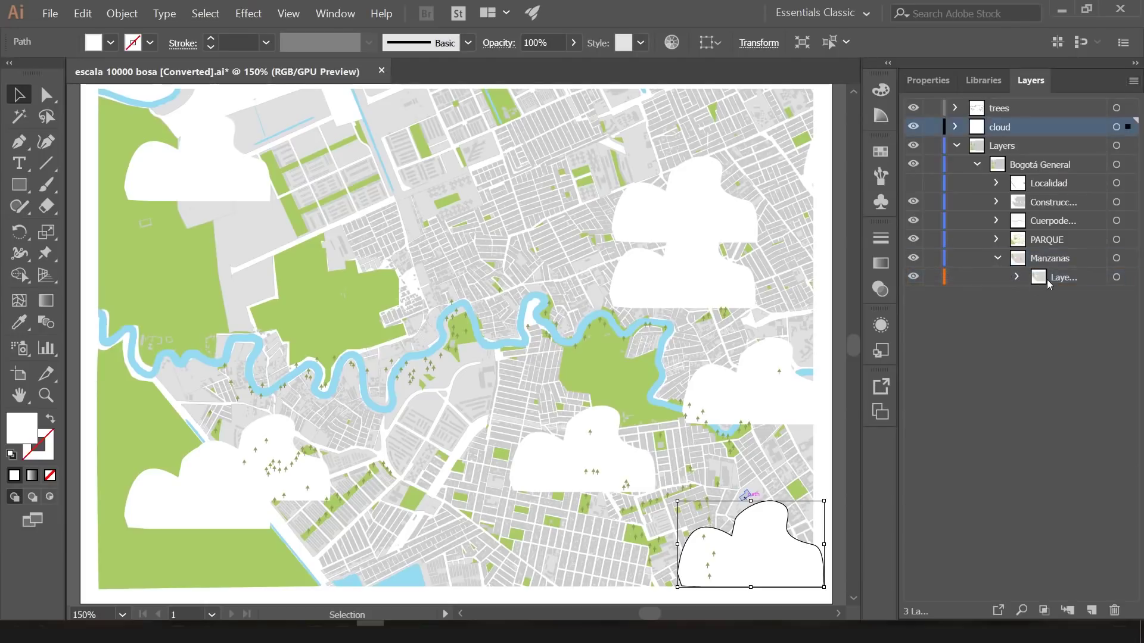
# - Rename the layer released from Manzanas as manzanas and move it out of Bogotá General to the top level
pyautogui.click(1066, 280)
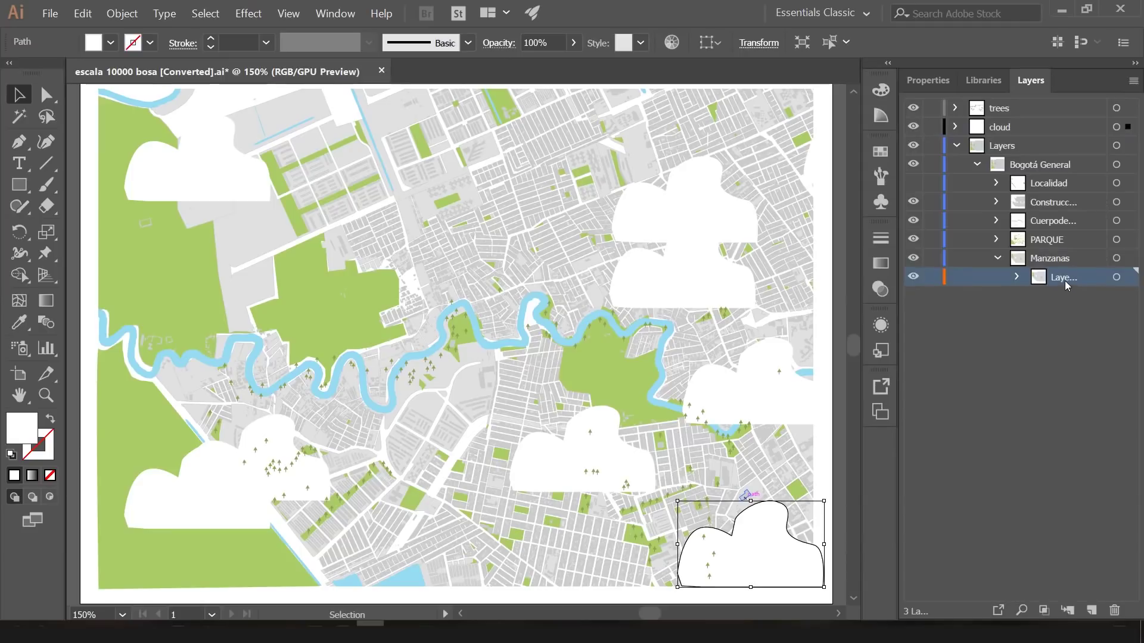
pyautogui.write('Manzana')
pyautogui.press('Return')
pyautogui.moveTo(1069, 277); pyautogui.dragTo(1039, 139)
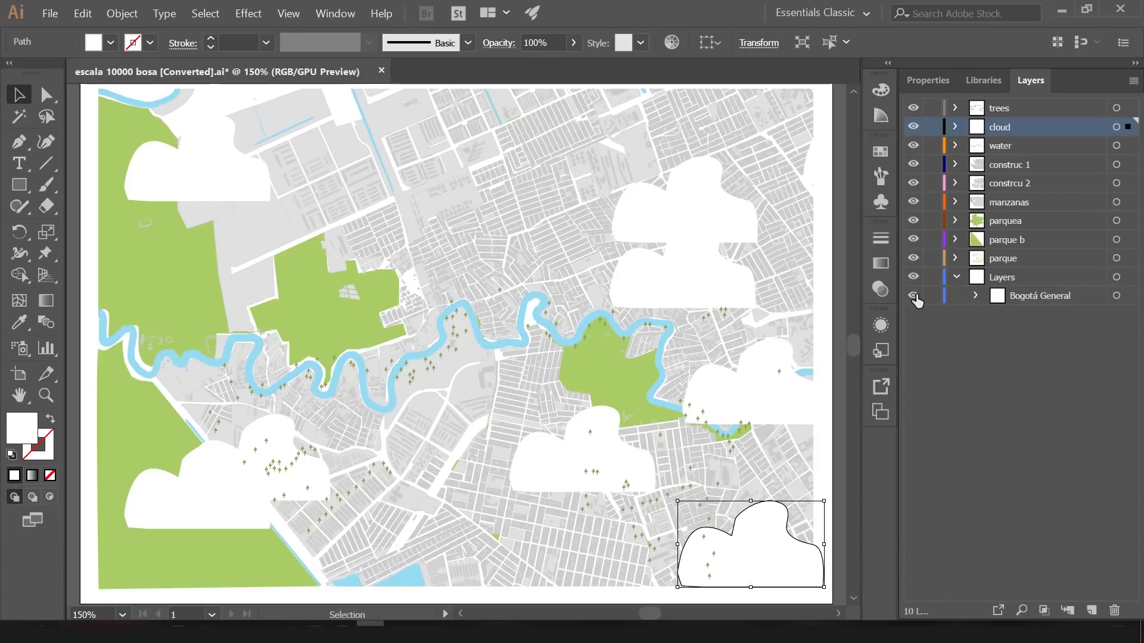
# - Delete the leftover parent layer Layers with its Bogotá General sublayer, and move the cloud layer above trees
pyautogui.click(914, 296)
pyautogui.click(915, 296)
pyautogui.click(956, 281)
pyautogui.click(1014, 275)
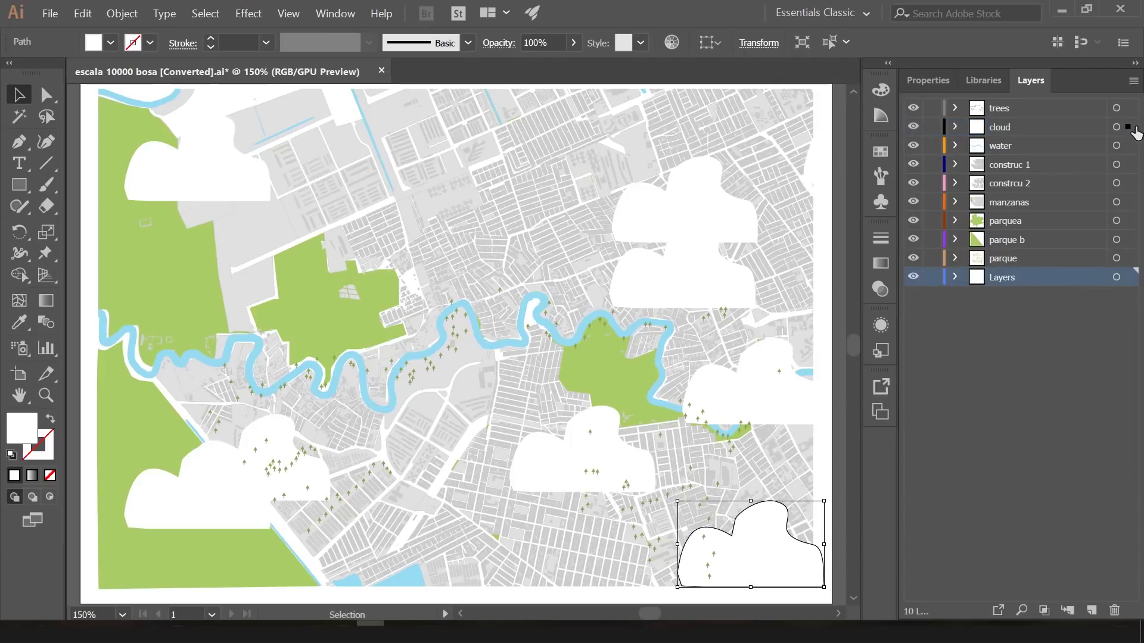
pyautogui.click(1134, 81)
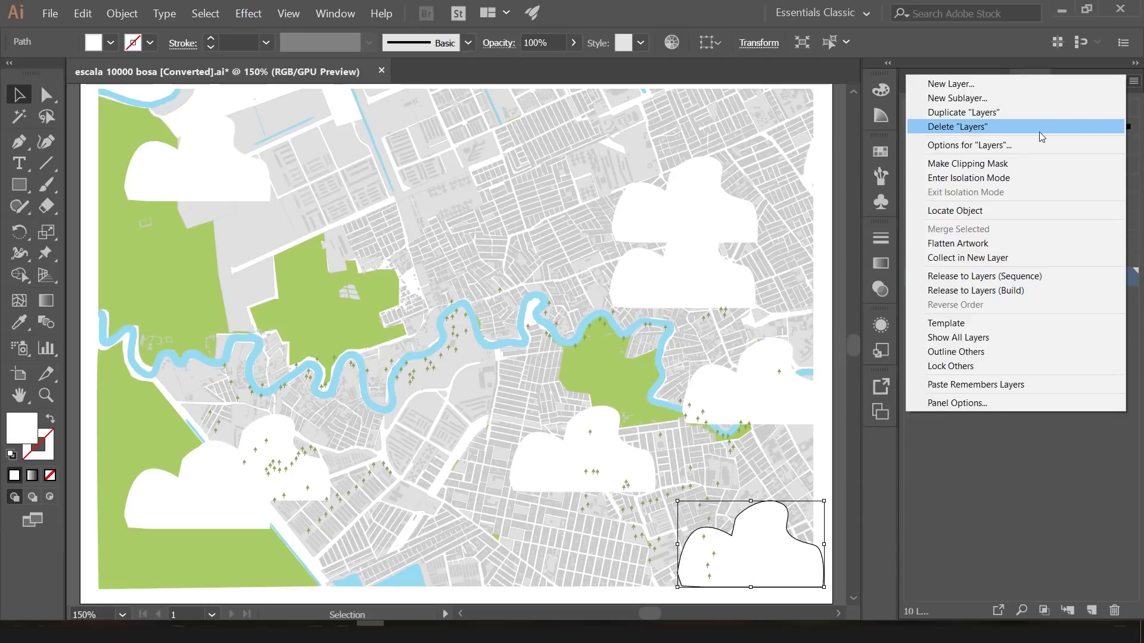
pyautogui.click(1039, 131)
pyautogui.press('Return')
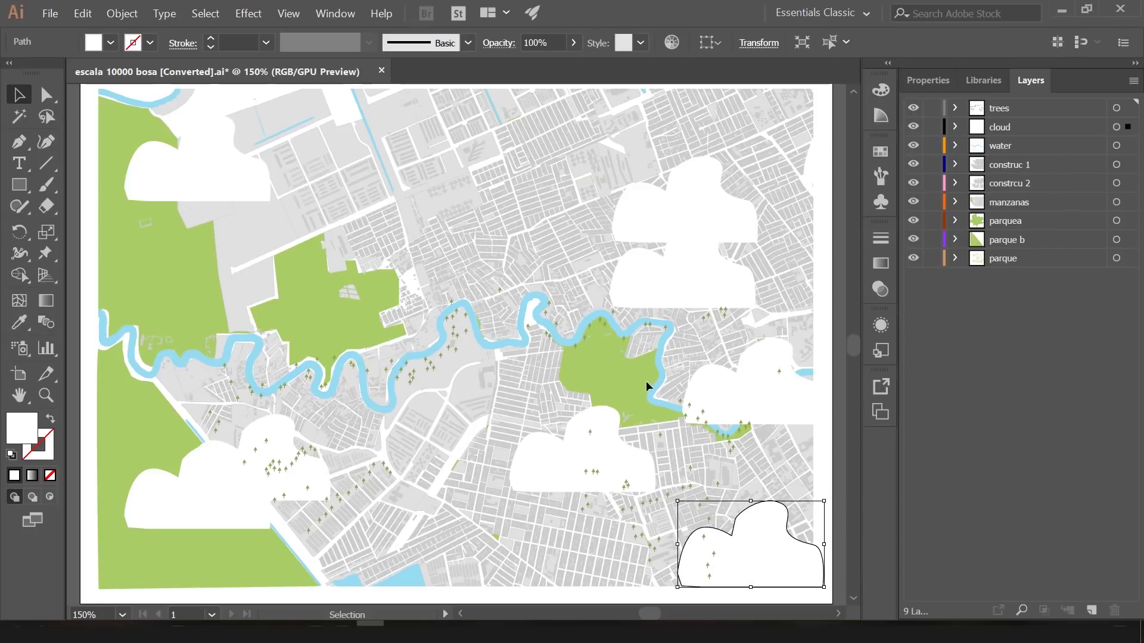
pyautogui.moveTo(659, 403); pyautogui.dragTo(758, 285)
pyautogui.moveTo(1006, 133); pyautogui.dragTo(1012, 108)
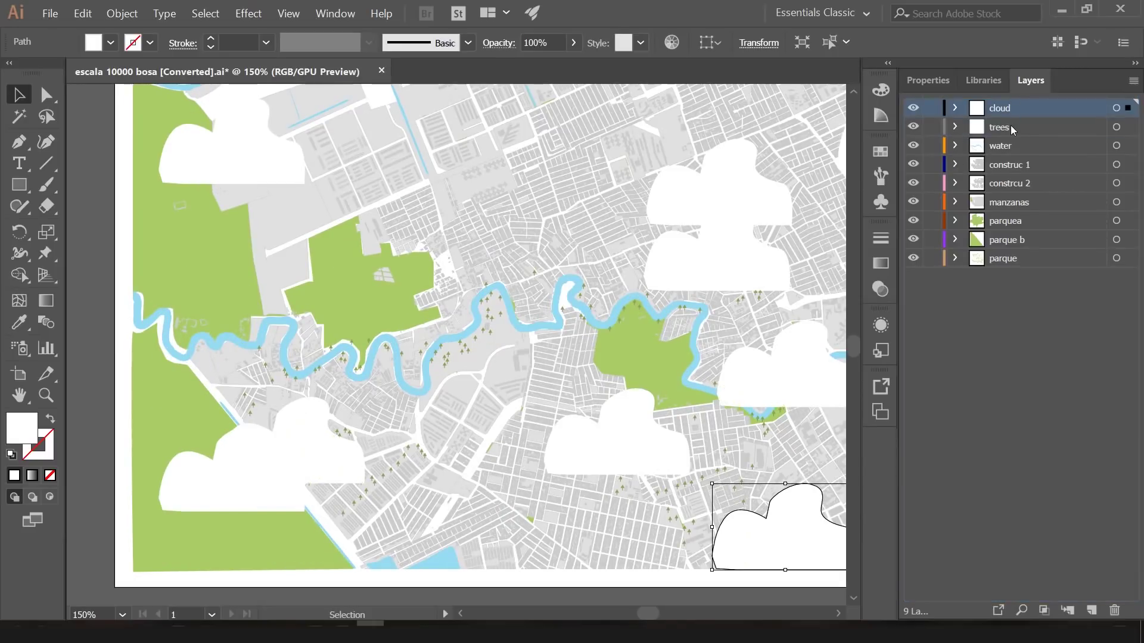
# - Save the map as an Illustrator CC file named animated urban plan in the PRACTICE folder 69
pyautogui.click(52, 13)
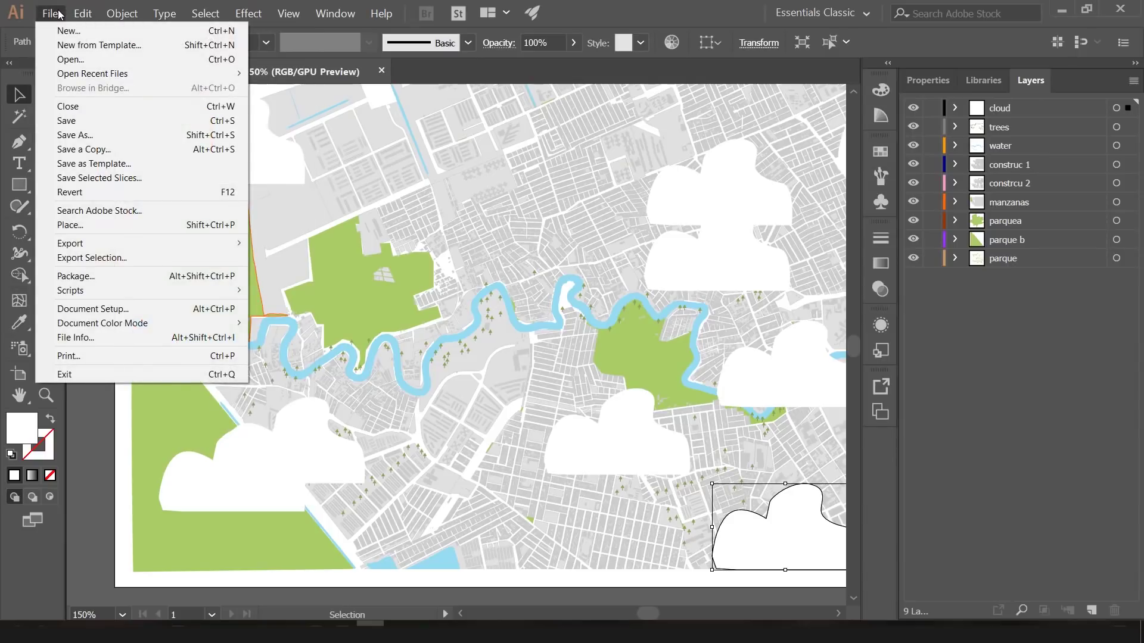
pyautogui.click(148, 135)
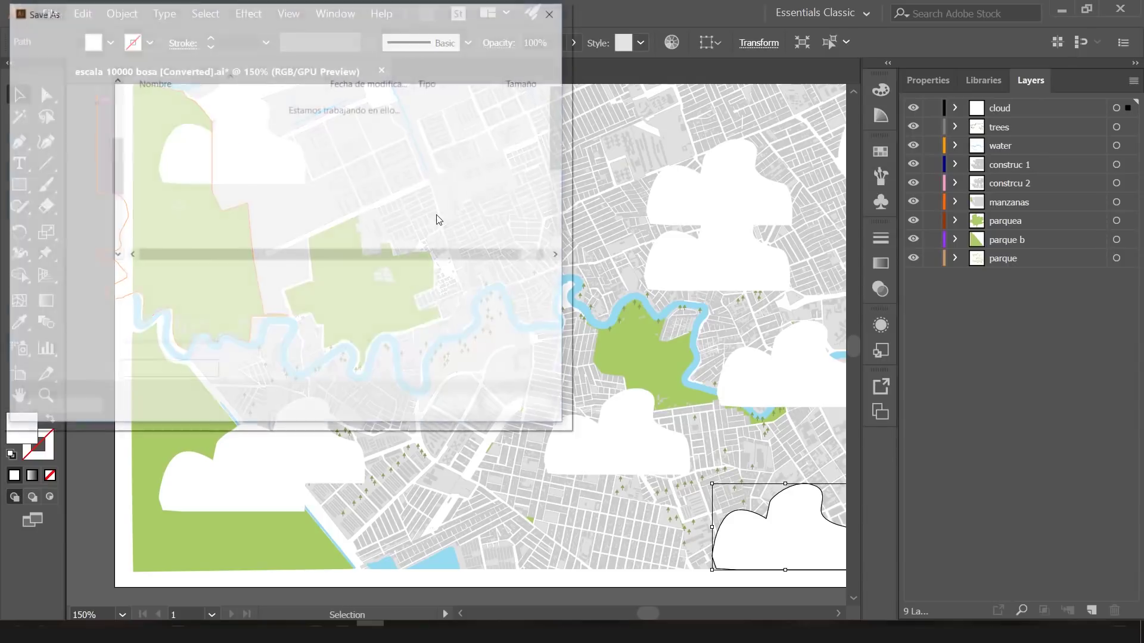
pyautogui.write('animated urban pl')
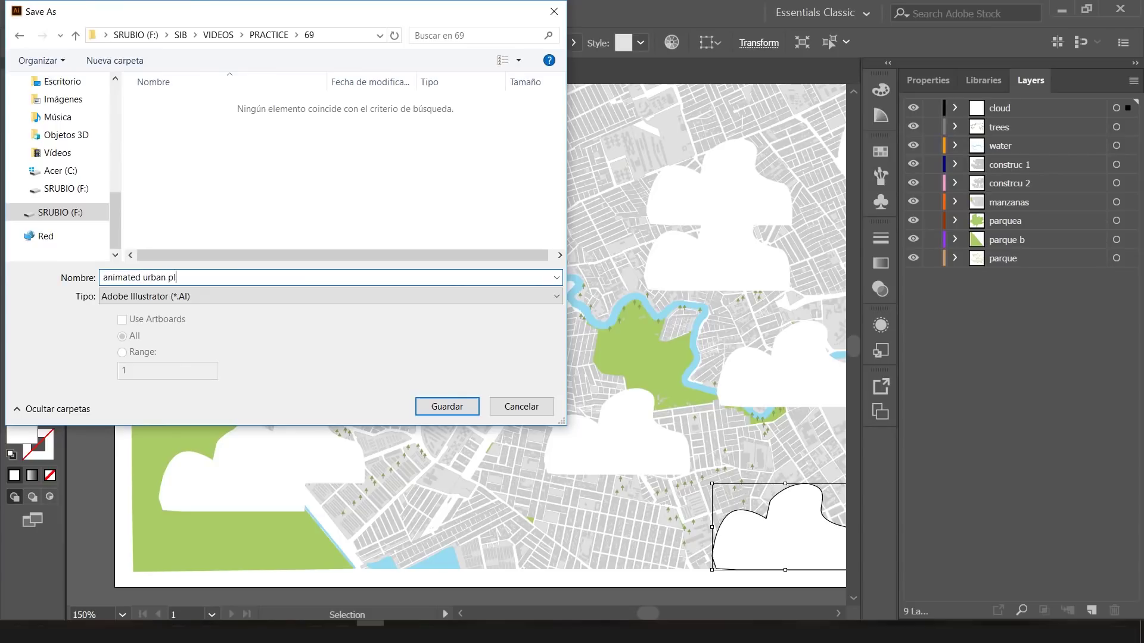
pyautogui.press('Return')
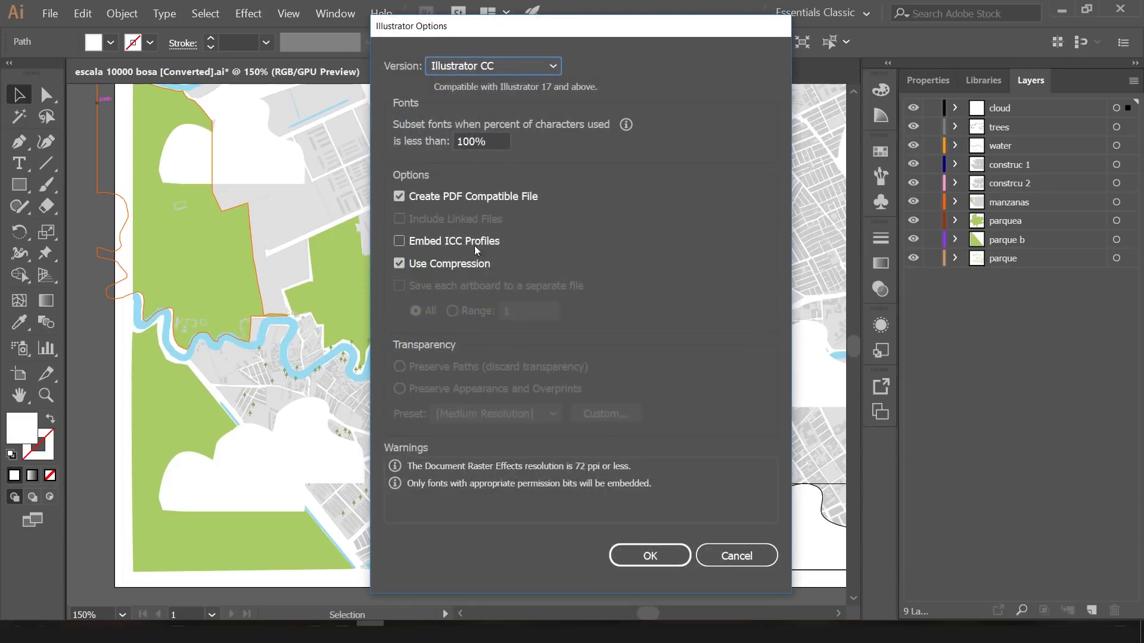
pyautogui.click(660, 558)
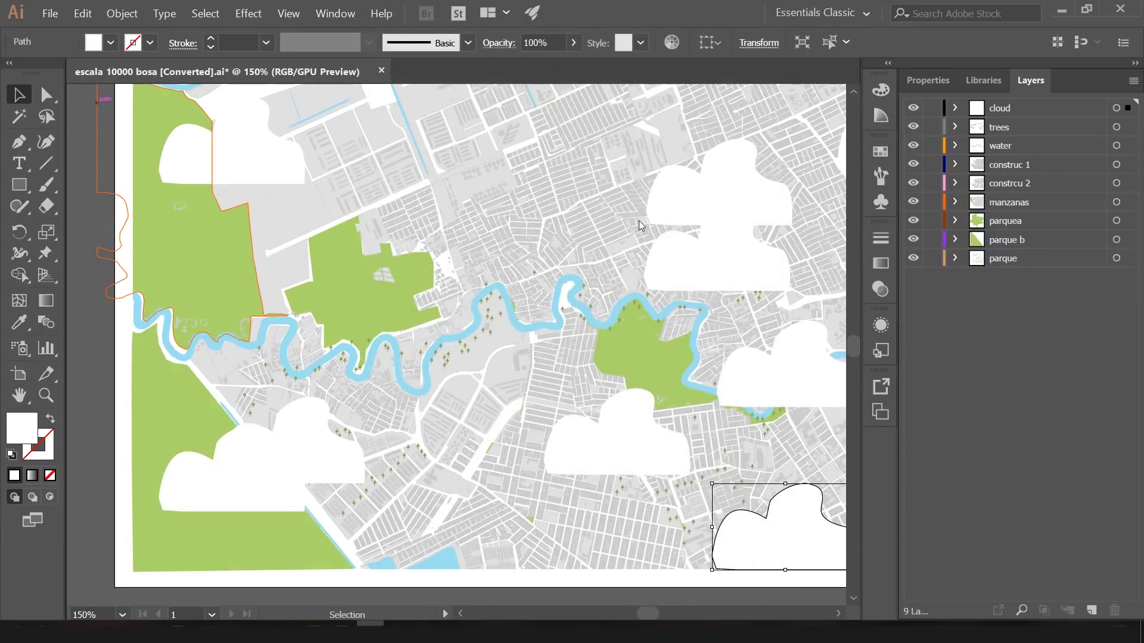
pyautogui.hotkey('ctrl', 's')
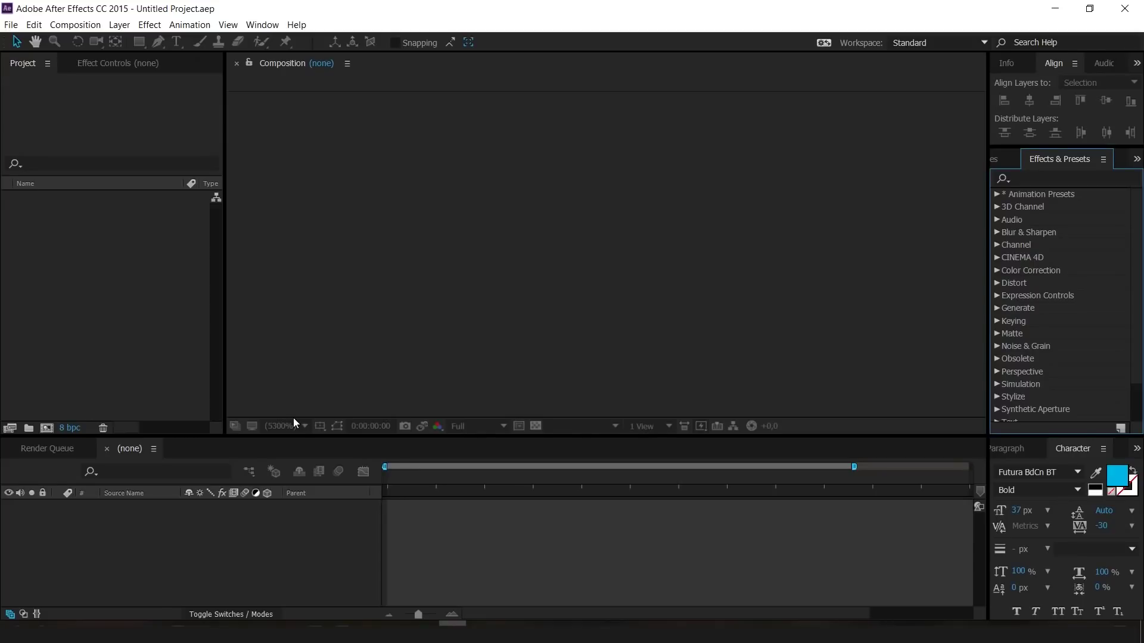
# - In After Effects, create an HDTV 1080 29.97 composition named animated urban plan with a duration of 0;00;10;00
pyautogui.click(187, 387)
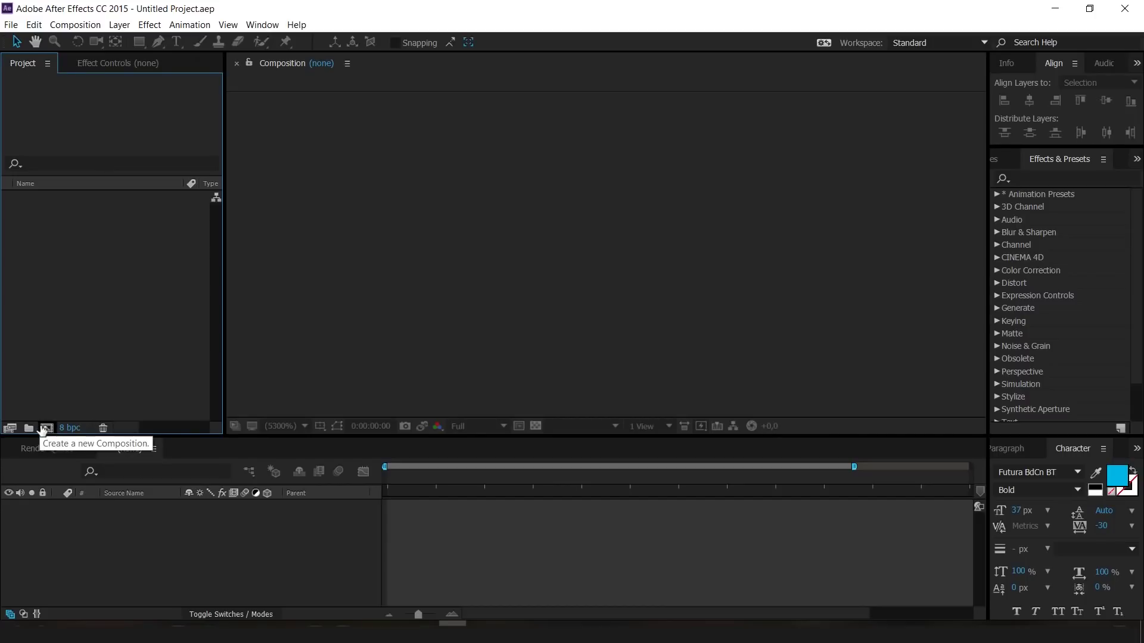
pyautogui.click(46, 428)
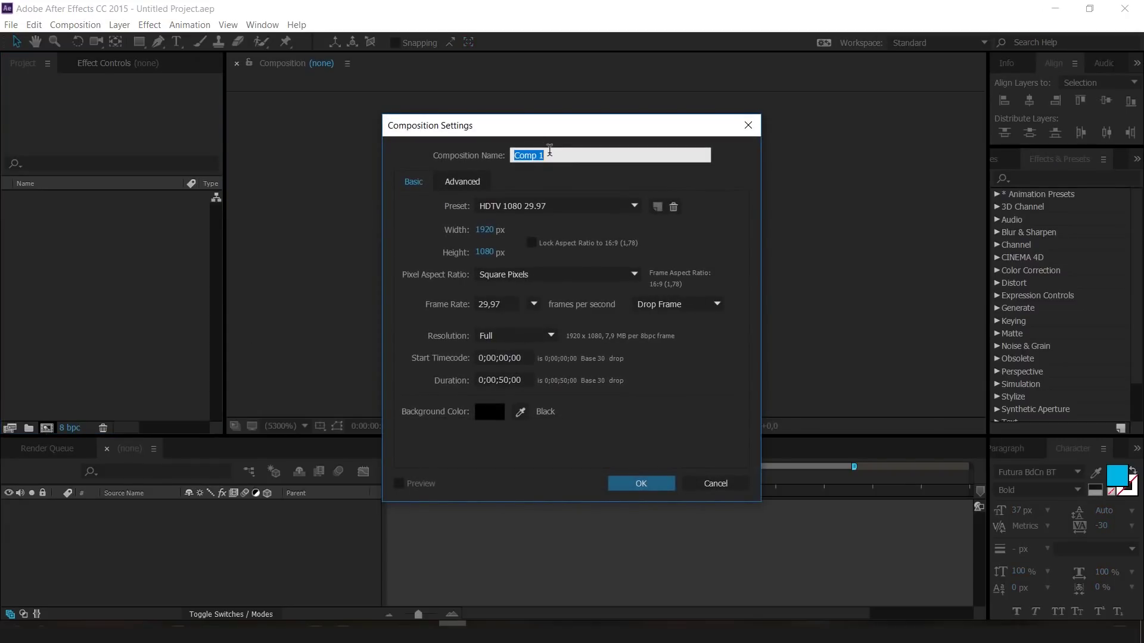
pyautogui.write('animated urban plan')
pyautogui.click(545, 189)
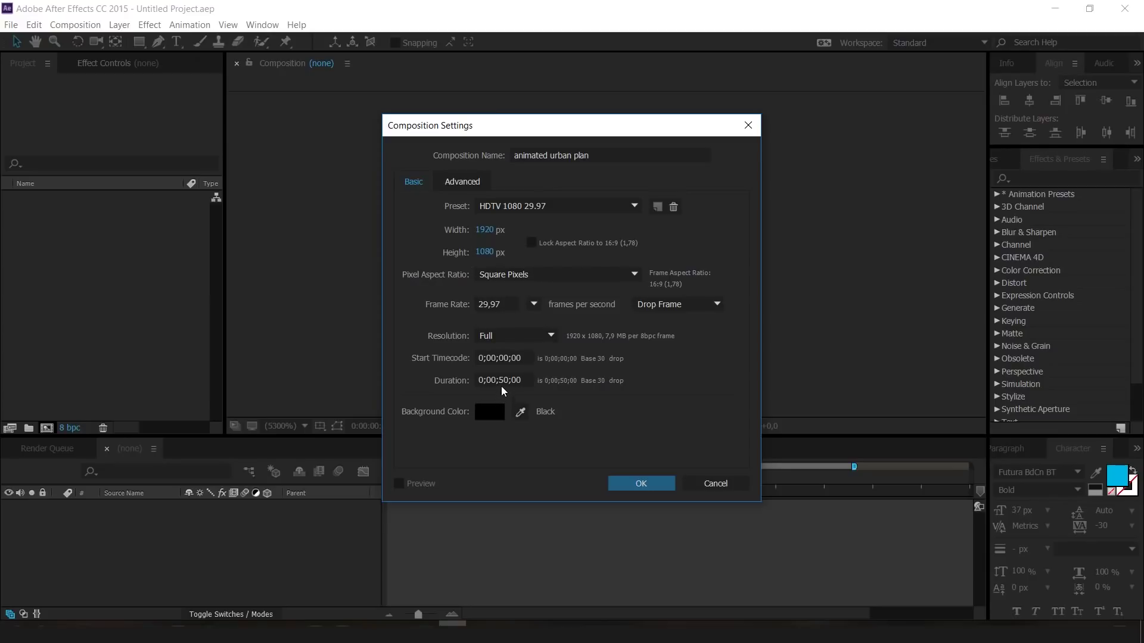
pyautogui.click(505, 382)
pyautogui.press('BackSpace')
pyautogui.write('1')
pyautogui.click(537, 446)
pyautogui.click(640, 483)
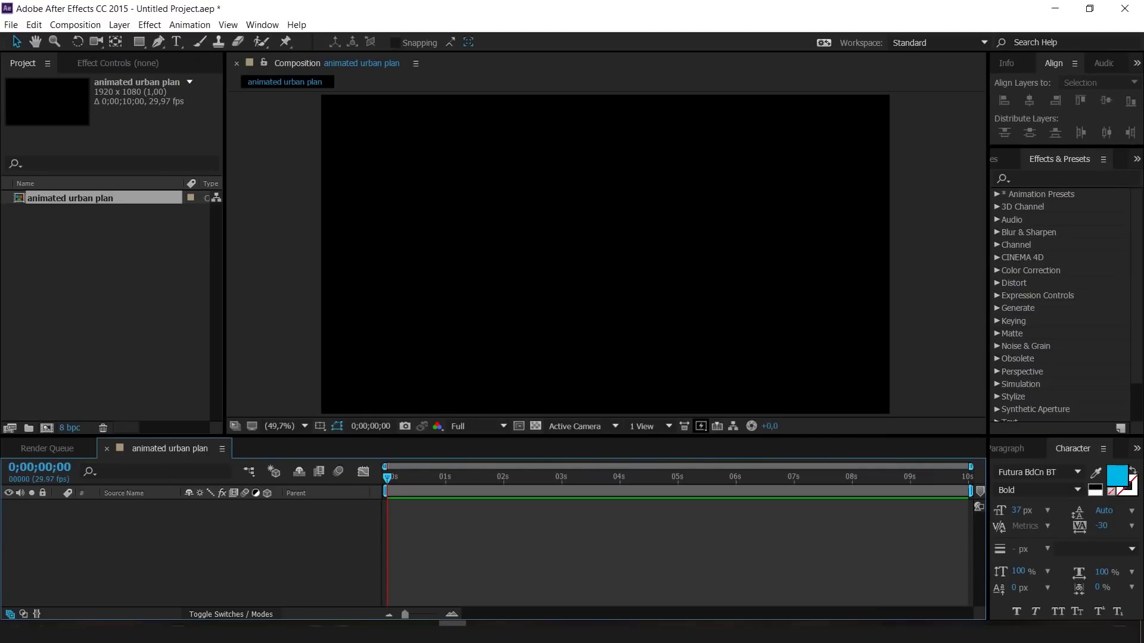
# - Import the animated urban plan Illustrator file from folder 69 into After Effects as a Composition with Layer Size footage dimensions
pyautogui.moveTo(288, 633)
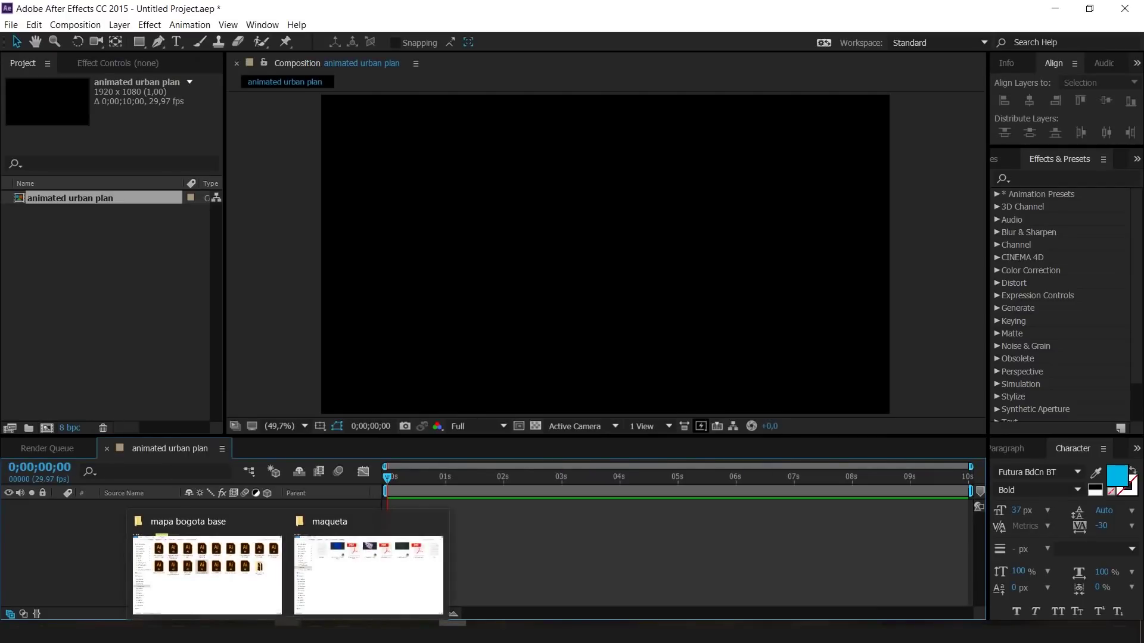
pyautogui.click(342, 606)
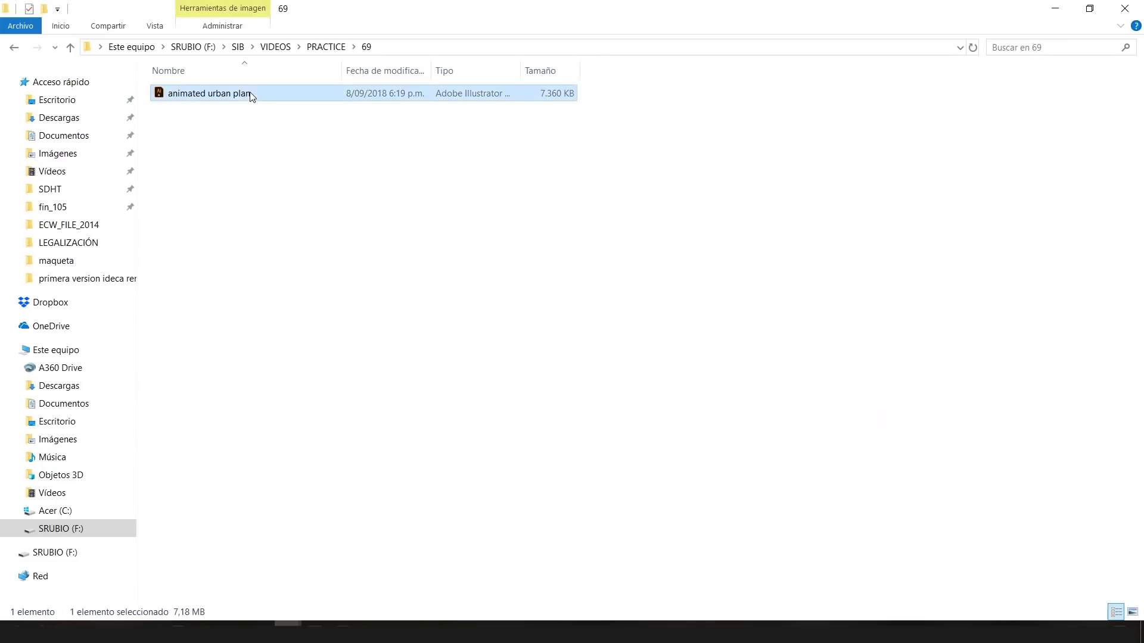
pyautogui.click(8, 81)
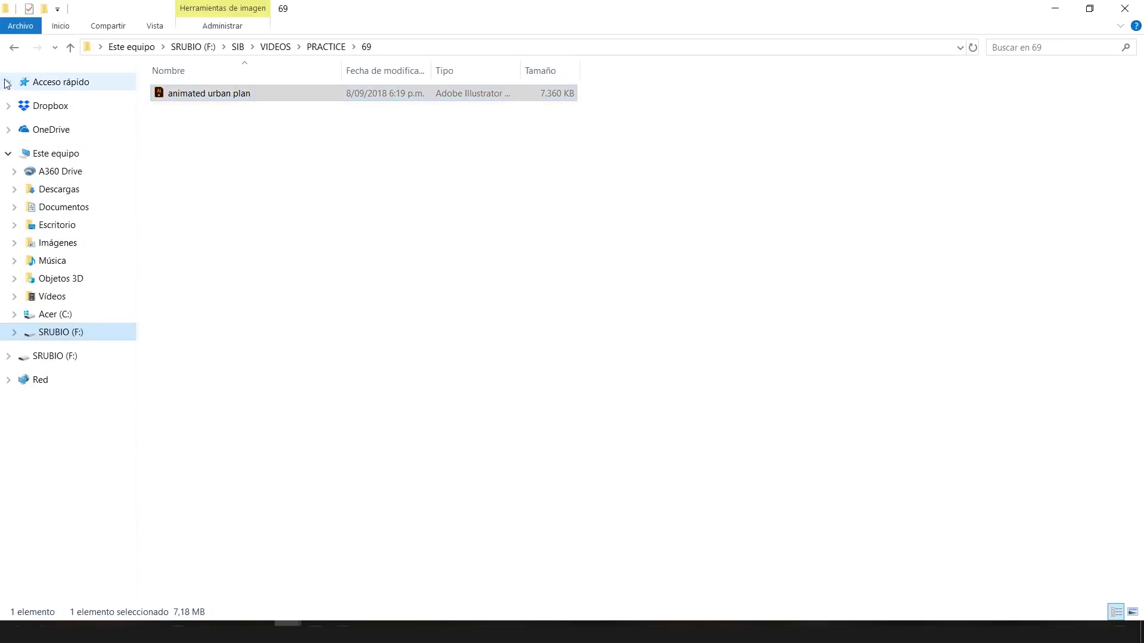
pyautogui.click(232, 94)
pyautogui.moveTo(232, 94); pyautogui.dragTo(90, 256)
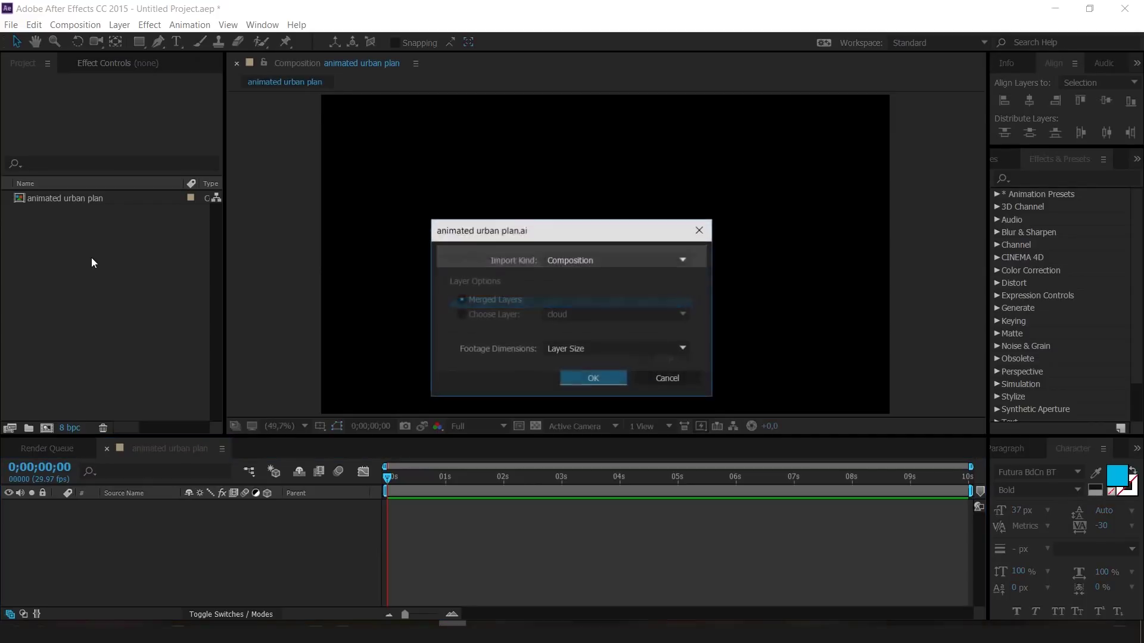
pyautogui.click(568, 262)
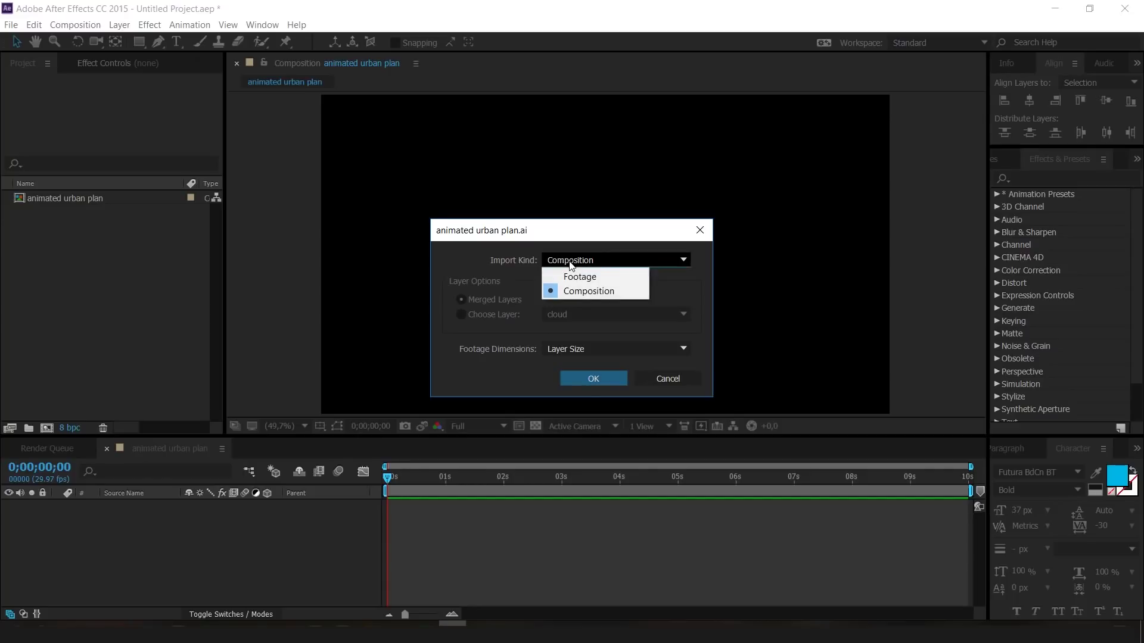
pyautogui.click(589, 291)
pyautogui.click(577, 348)
pyautogui.click(578, 348)
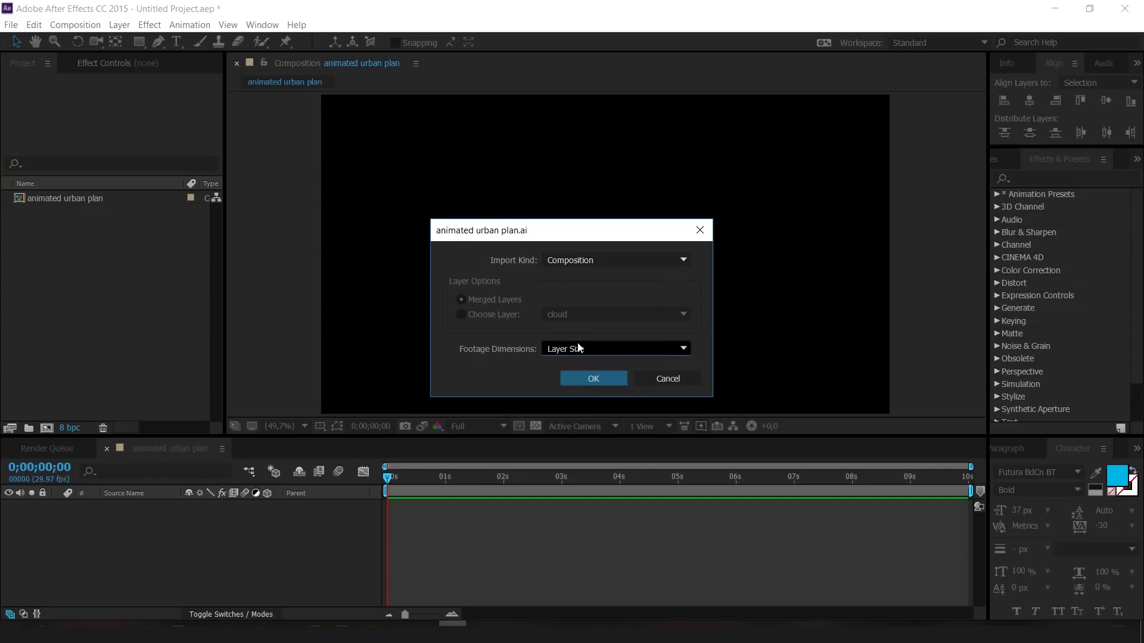
pyautogui.click(609, 380)
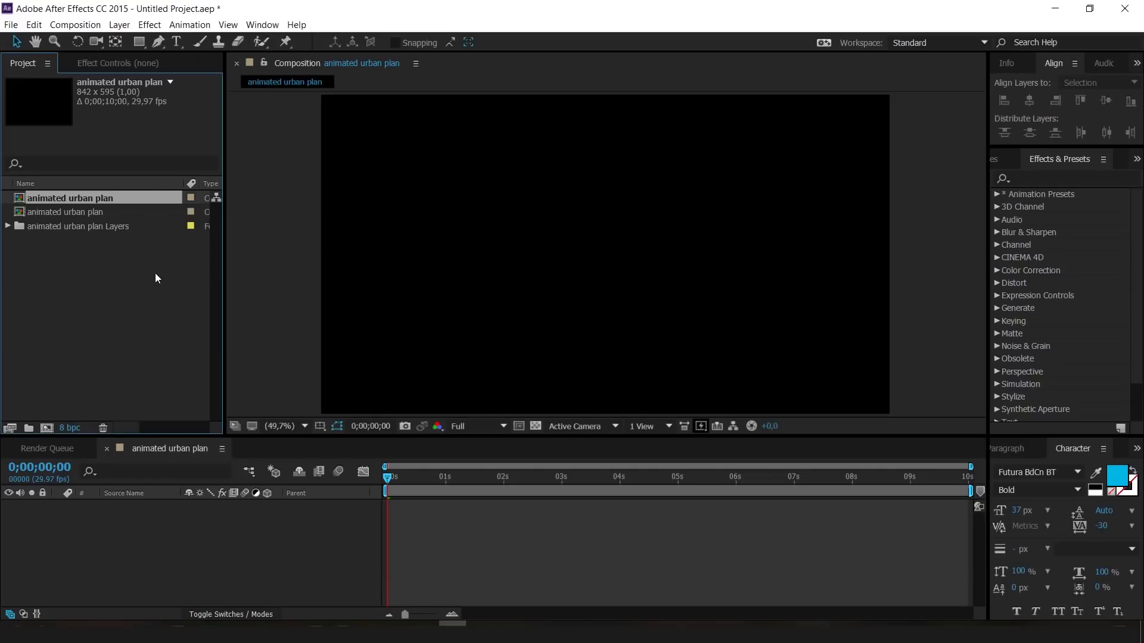
# - Examine both animated urban plan compositions and the individual artwork layers inside the animated urban plan Layers folder
pyautogui.moveTo(225, 237); pyautogui.dragTo(284, 227)
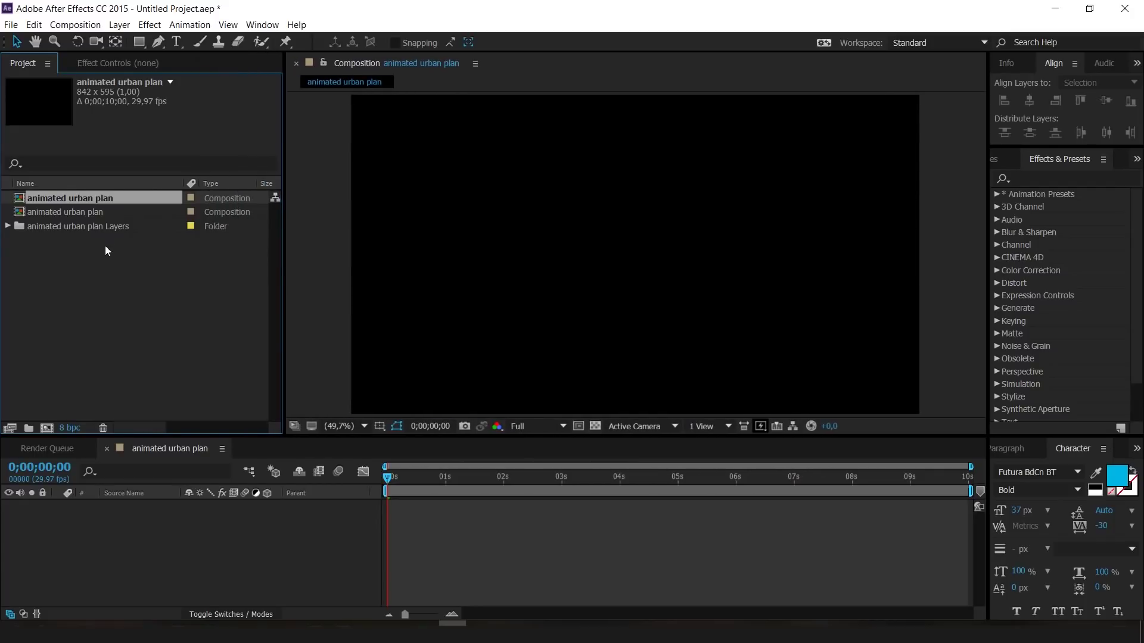
pyautogui.click(76, 212)
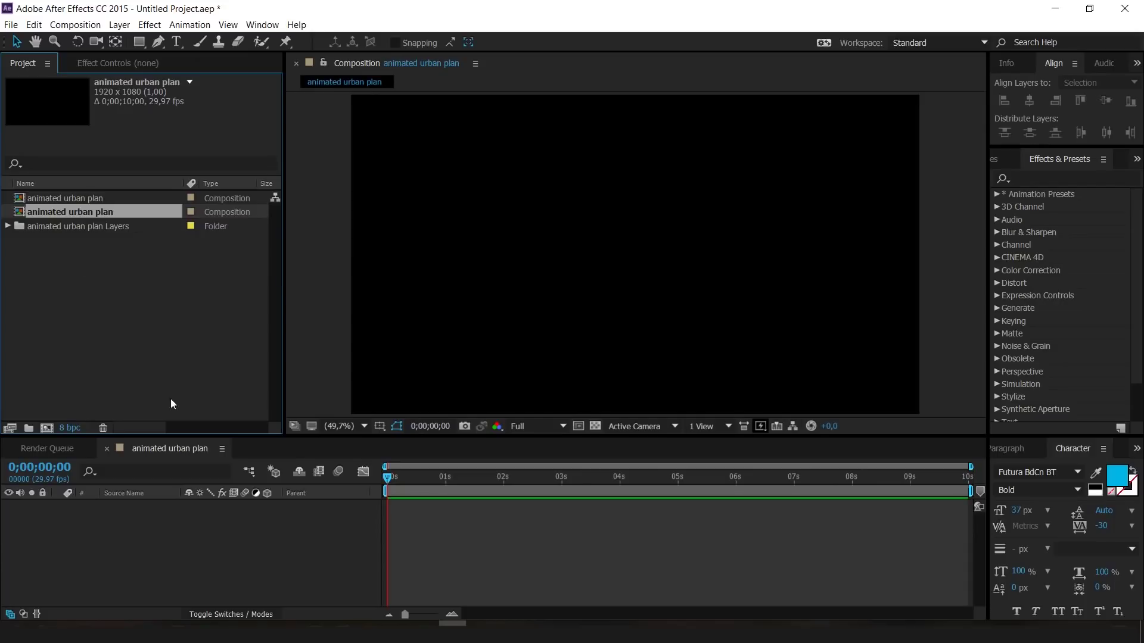
pyautogui.click(138, 200)
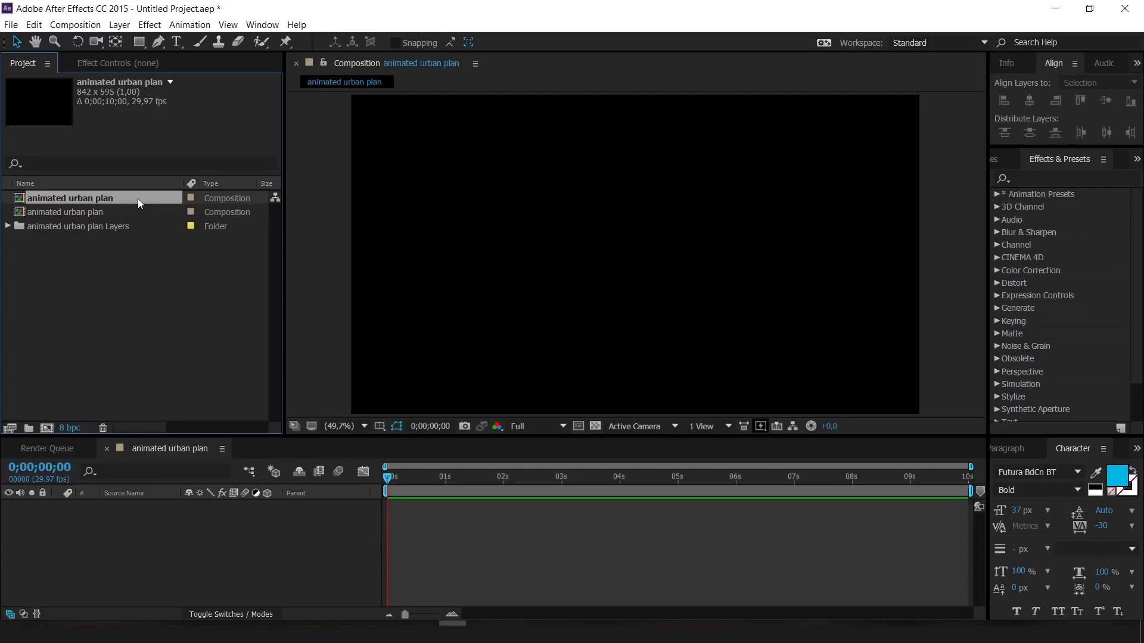
pyautogui.click(84, 227)
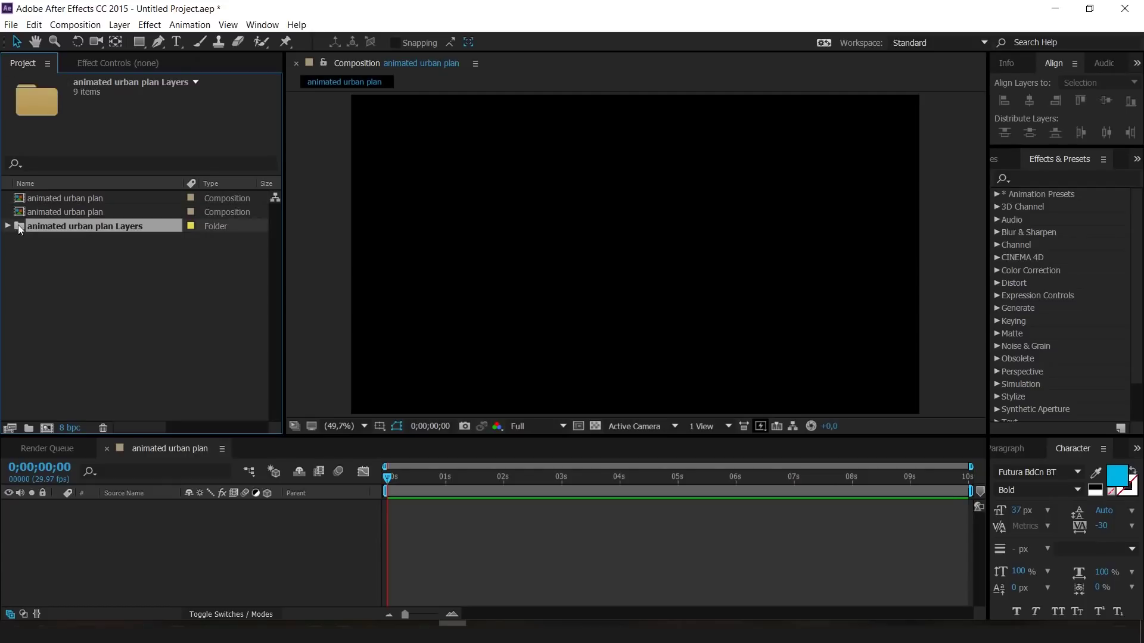
pyautogui.click(7, 226)
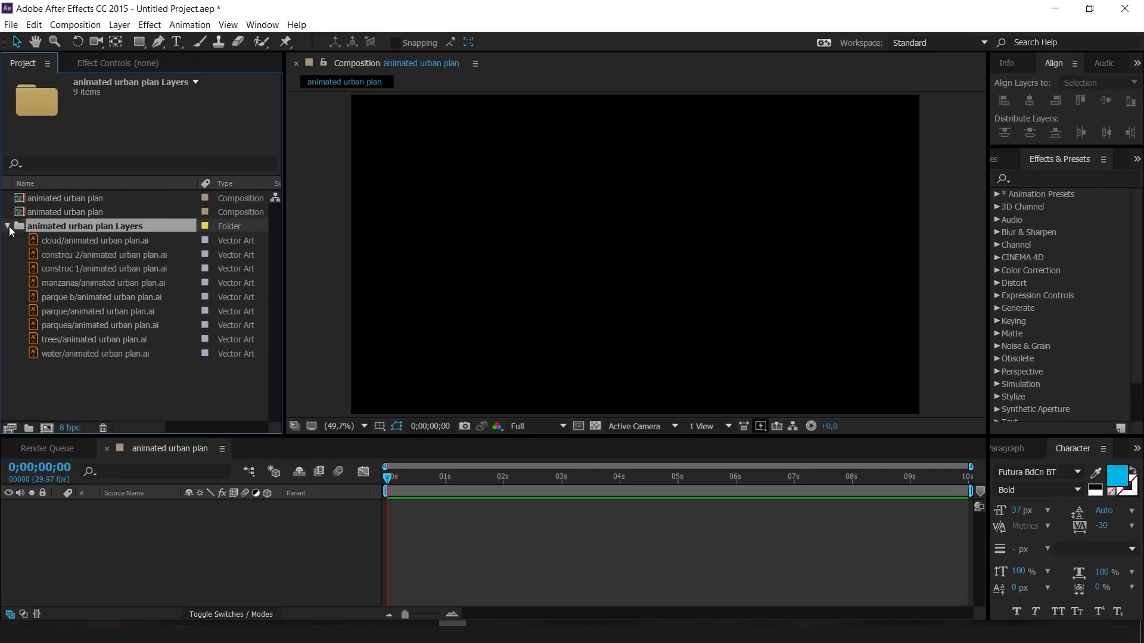
pyautogui.click(103, 245)
pyautogui.click(103, 255)
pyautogui.click(105, 283)
pyautogui.click(111, 340)
pyautogui.click(108, 355)
pyautogui.click(98, 311)
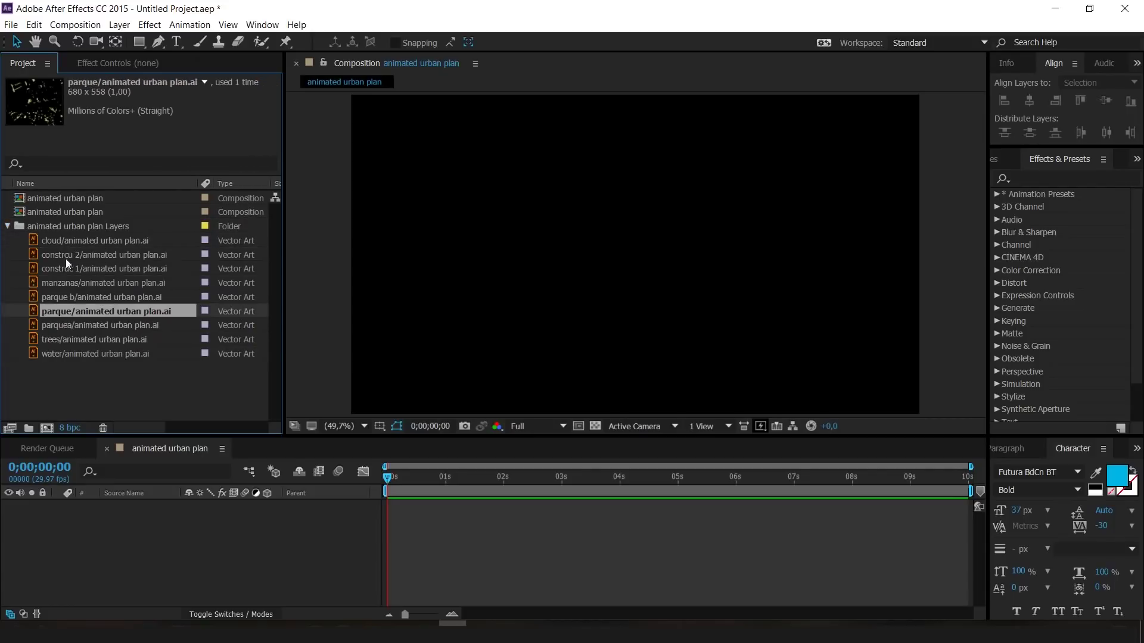
pyautogui.click(8, 227)
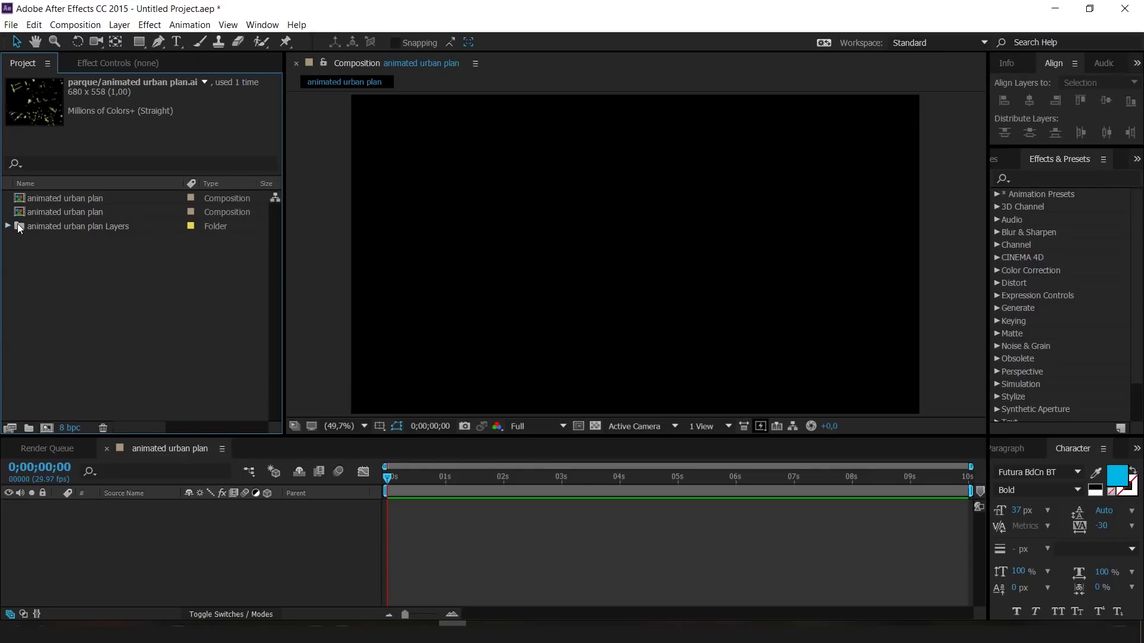
# - Add the imported 842 x 595 animated urban plan composition as a layer in the 1920 x 1080 composition's timeline
pyautogui.click(82, 203)
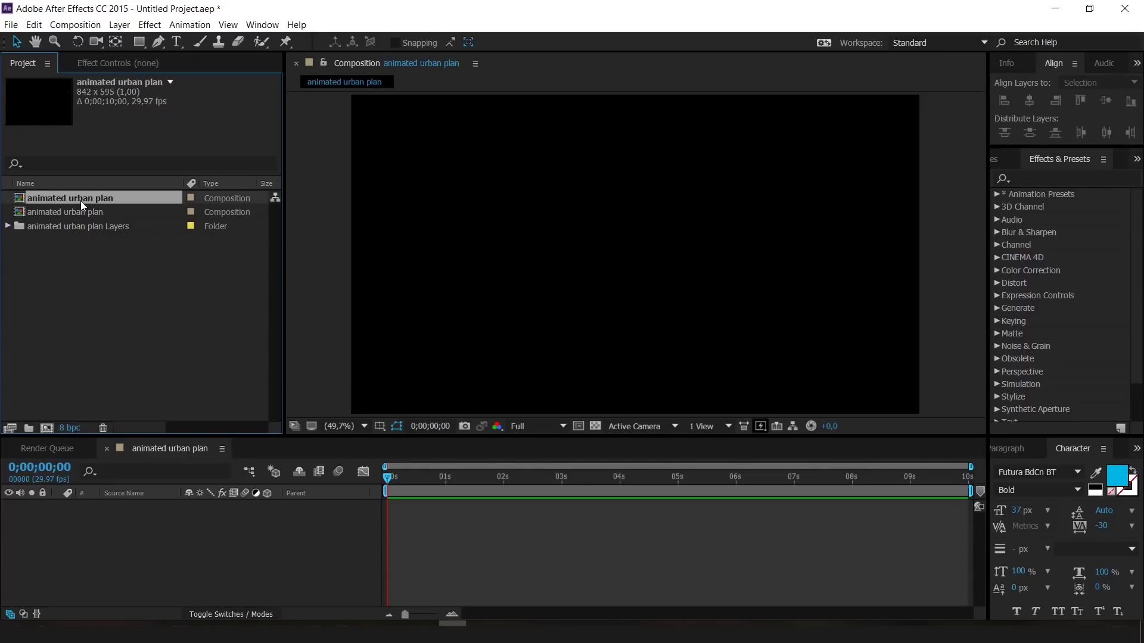
pyautogui.moveTo(84, 198); pyautogui.dragTo(215, 552)
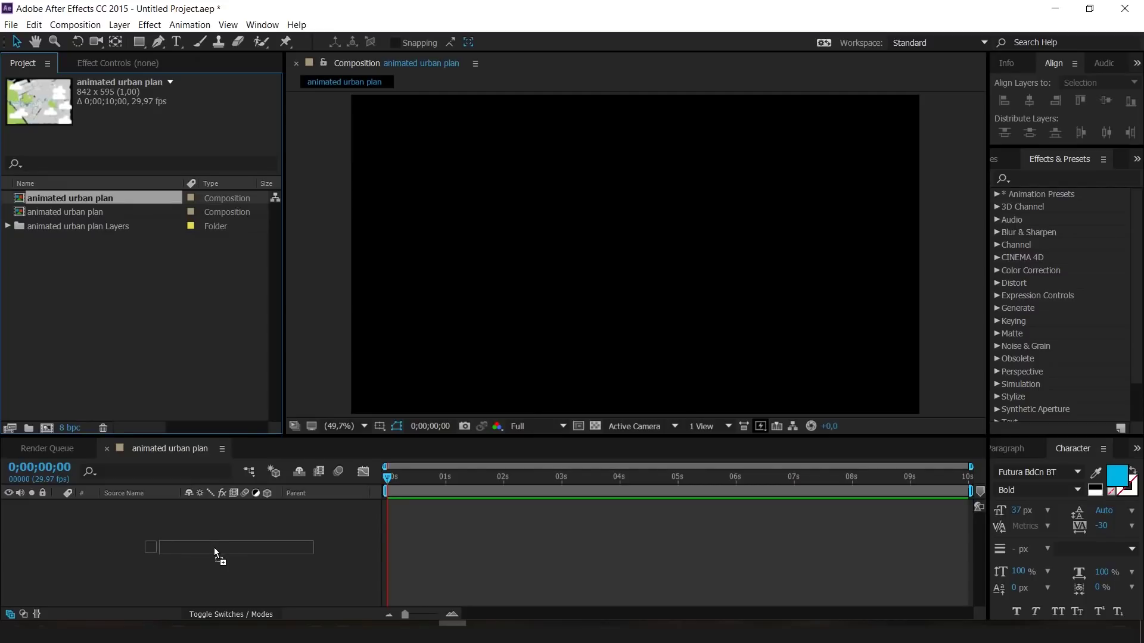
pyautogui.moveTo(215, 550); pyautogui.dragTo(214, 549)
# - Scale the nested map layer up proportionally until it covers the whole composition frame
pyautogui.press(',')
pyautogui.press(',')
pyautogui.press('.')
pyautogui.press('.')
pyautogui.press('.')
pyautogui.press(',')
pyautogui.press(',')
pyautogui.press('.')
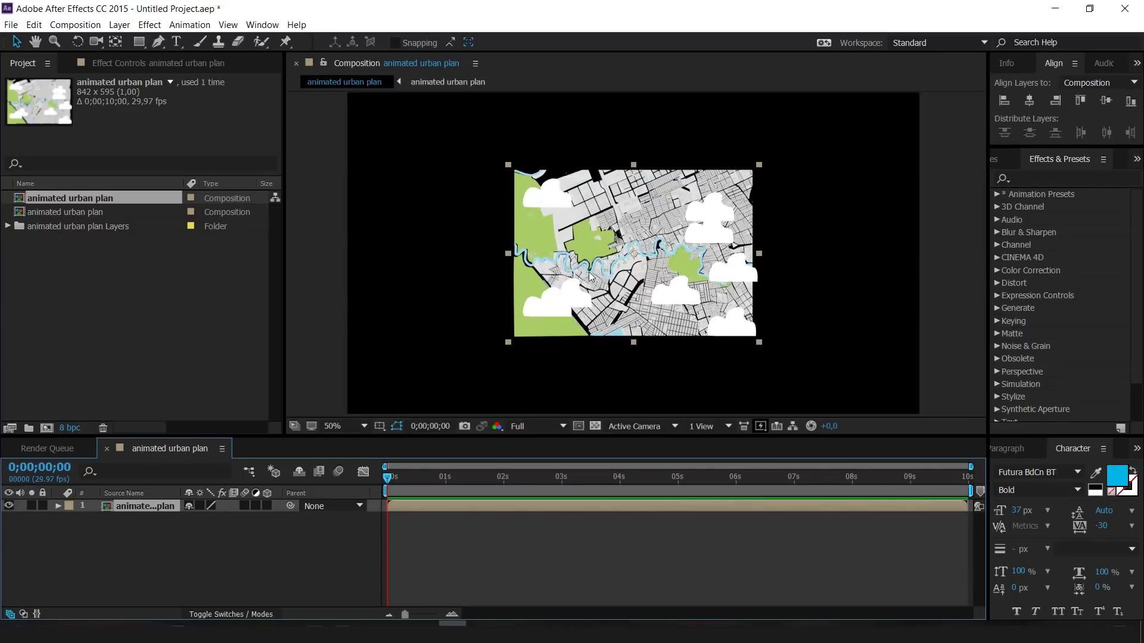
pyautogui.press(',')
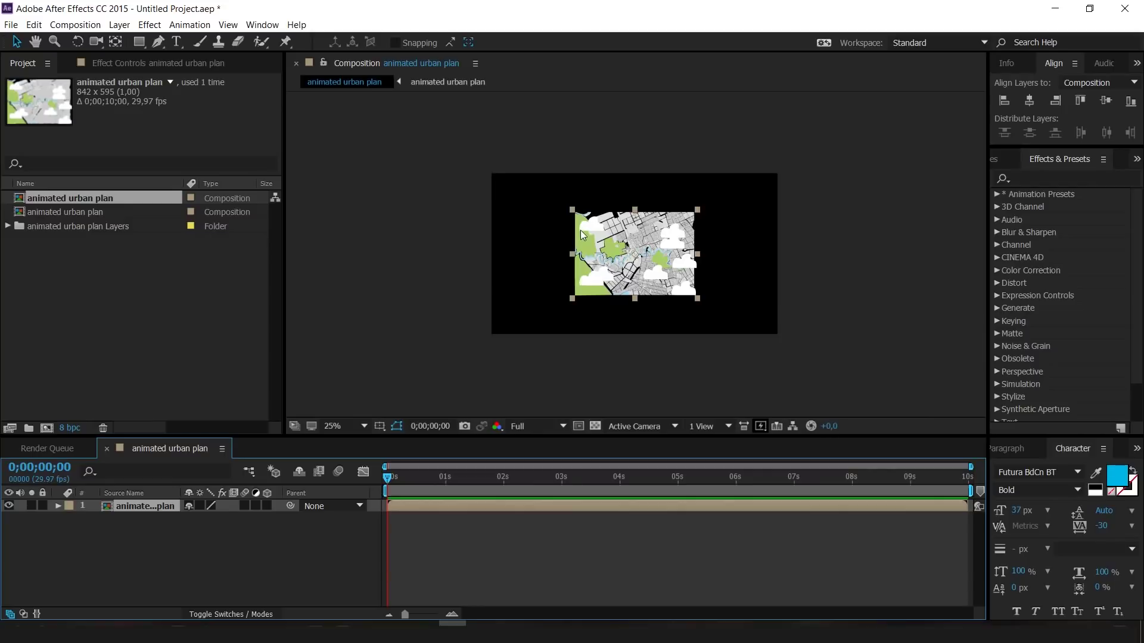
pyautogui.press('.')
pyautogui.press(',')
pyautogui.press('.')
pyautogui.press(',')
pyautogui.click(572, 212)
pyautogui.moveTo(572, 212); pyautogui.dragTo(389, 150)
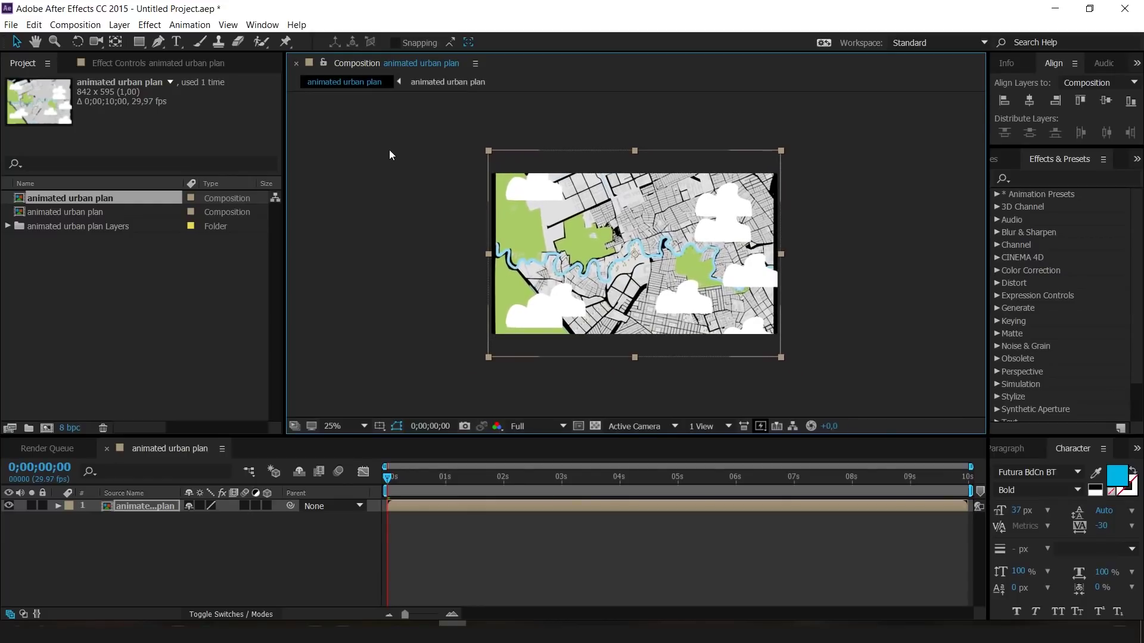
# - Enable Collapse Transformations on the nested map layer and check the sharpness of its artwork
pyautogui.press('/')
pyautogui.press('.')
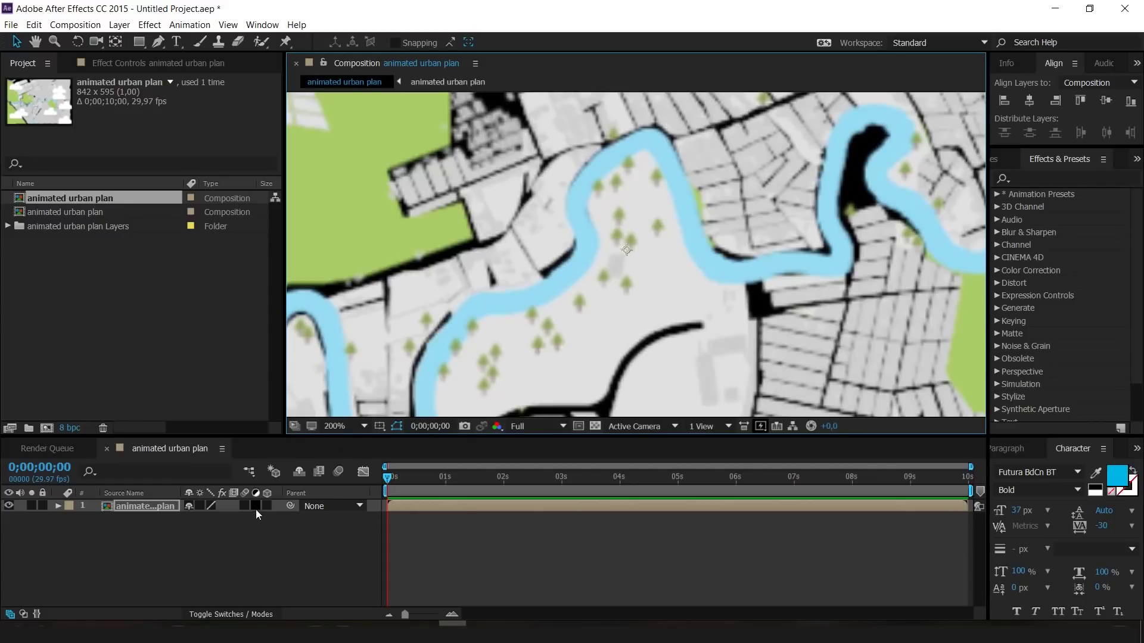
pyautogui.click(200, 506)
pyautogui.scroll(-2, 638, 266)
pyautogui.scroll(2, 639, 253)
pyautogui.scroll(-4, 639, 252)
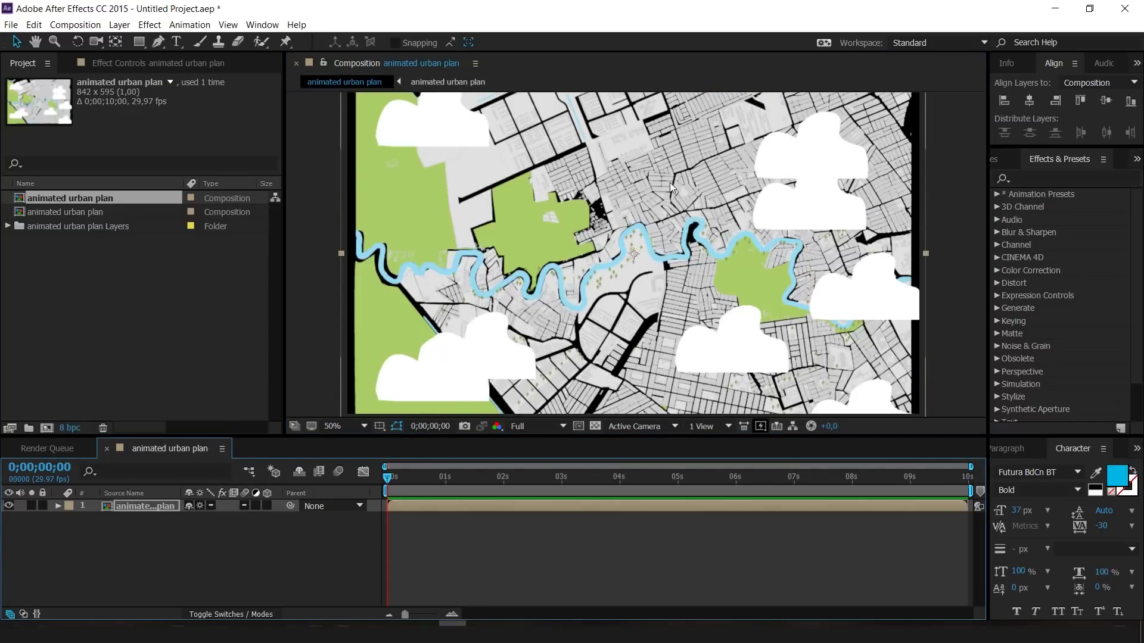
# - Open the nested animated urban plan composition to reach its individual map layers
pyautogui.scroll(2, 639, 252)
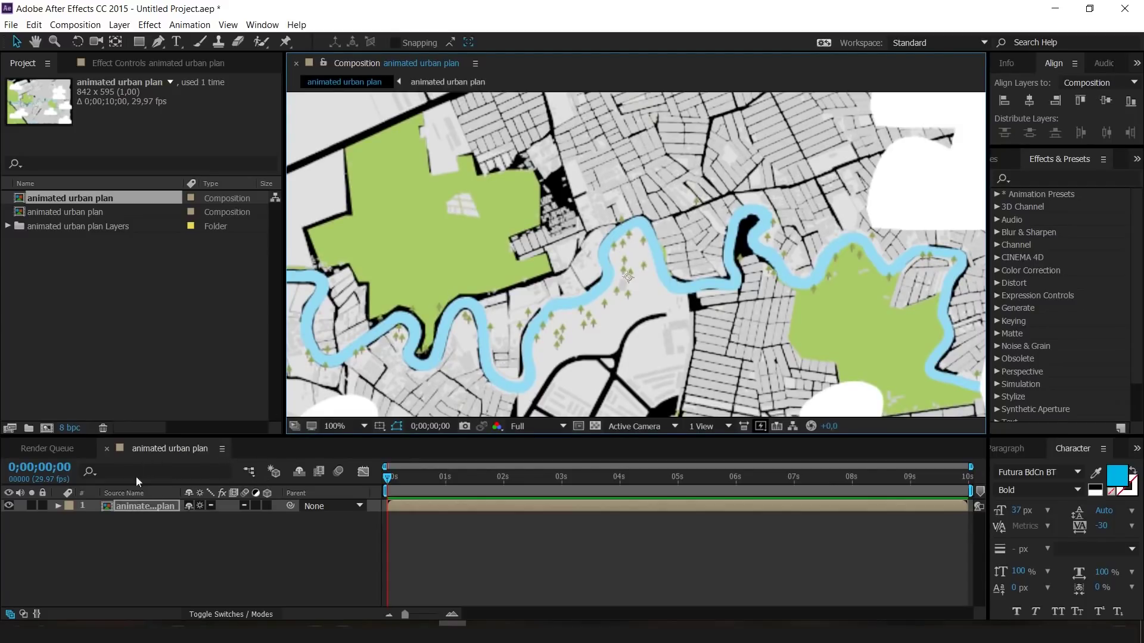
pyautogui.doubleClick(132, 508)
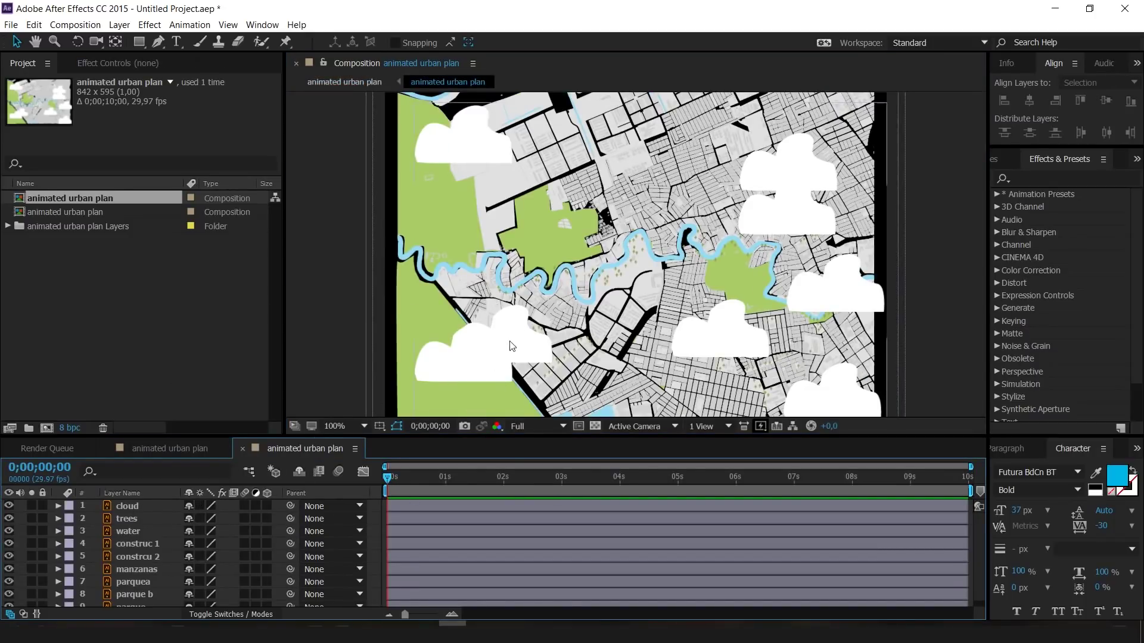
pyautogui.scroll(1, 567, 294)
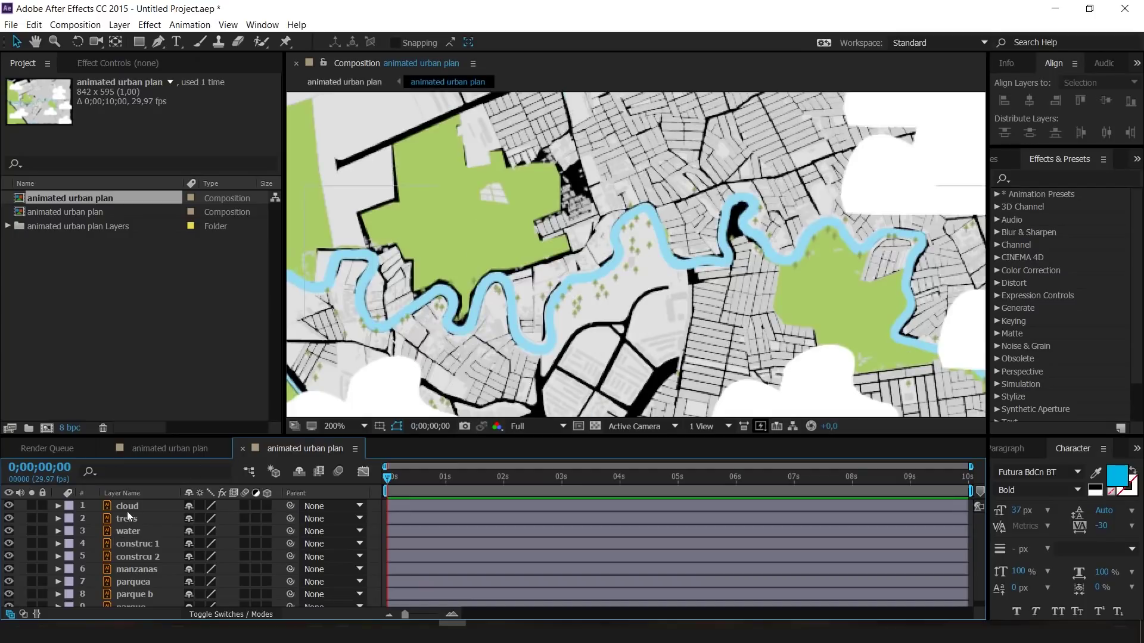
# - Hide the cloud layer, toggle the visibility of the trees and water layers, and inspect the artwork up close
pyautogui.click(8, 506)
pyautogui.click(10, 519)
pyautogui.click(9, 520)
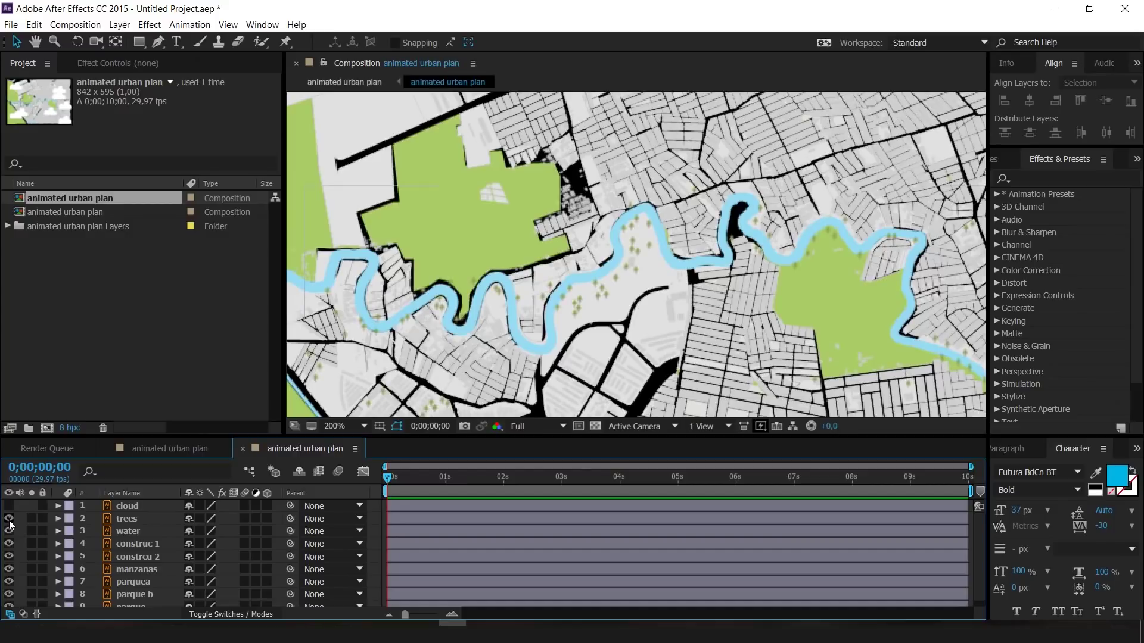
pyautogui.click(9, 532)
pyautogui.click(9, 531)
pyautogui.scroll(3, 552, 222)
pyautogui.scroll(-3, 552, 221)
pyautogui.scroll(-2, 551, 224)
pyautogui.scroll(4, 566, 226)
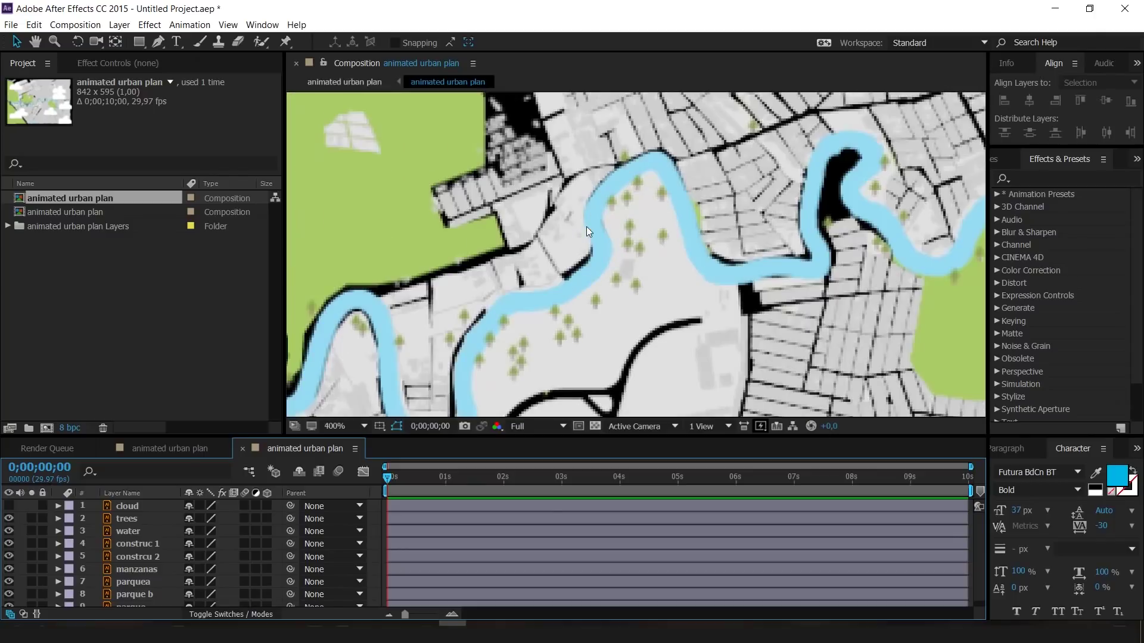
# - Enable Continuously Rasterize on all nine map layers in the nested composition, from cloud down to parque
pyautogui.moveTo(201, 507); pyautogui.dragTo(209, 588)
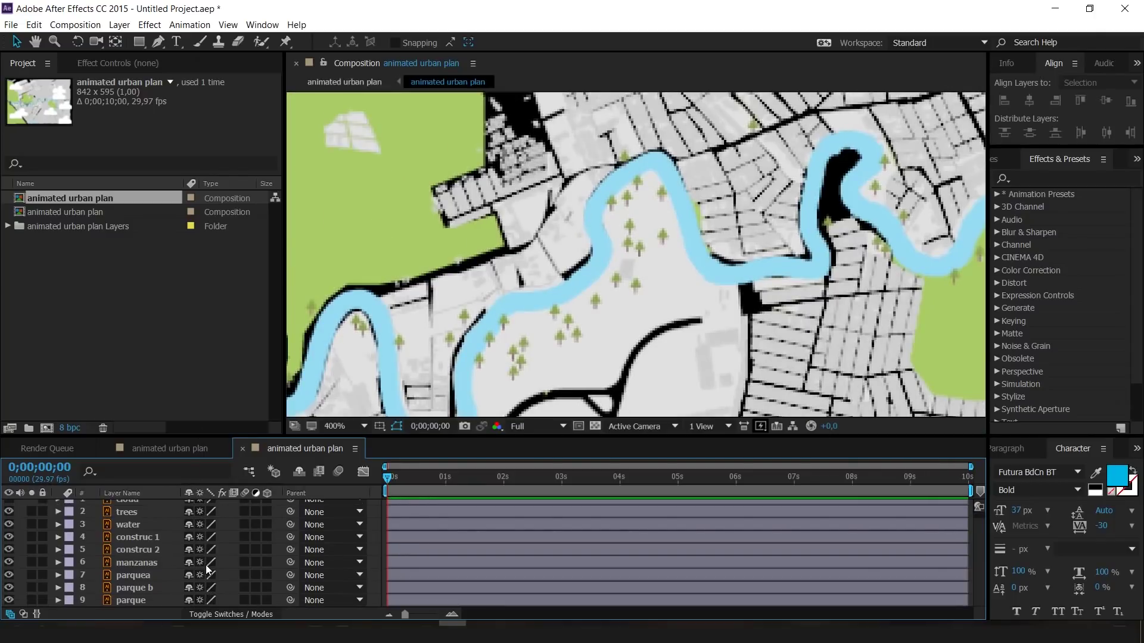
pyautogui.scroll(1, 206, 563)
pyautogui.scroll(1, 566, 224)
pyautogui.scroll(-5, 566, 224)
# - Inspect the rasterized map's sharpness in the main composition and return to the nested composition
pyautogui.click(183, 448)
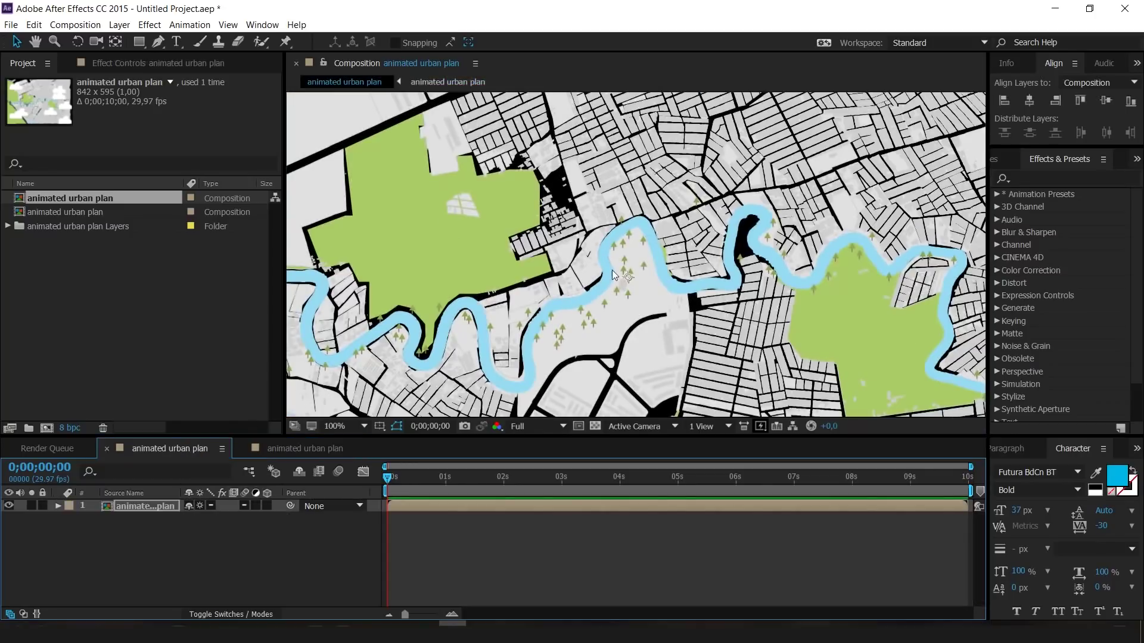
pyautogui.scroll(4, 628, 270)
pyautogui.click(305, 448)
pyautogui.scroll(-6, 600, 273)
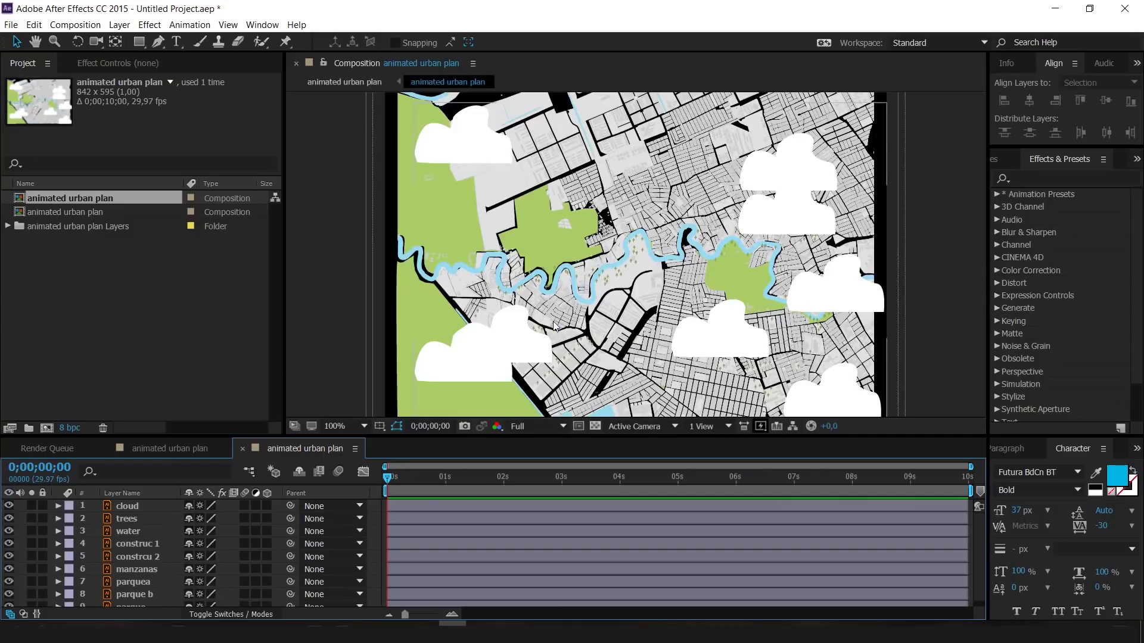
pyautogui.scroll(2, 601, 274)
pyautogui.scroll(-1, 81, 545)
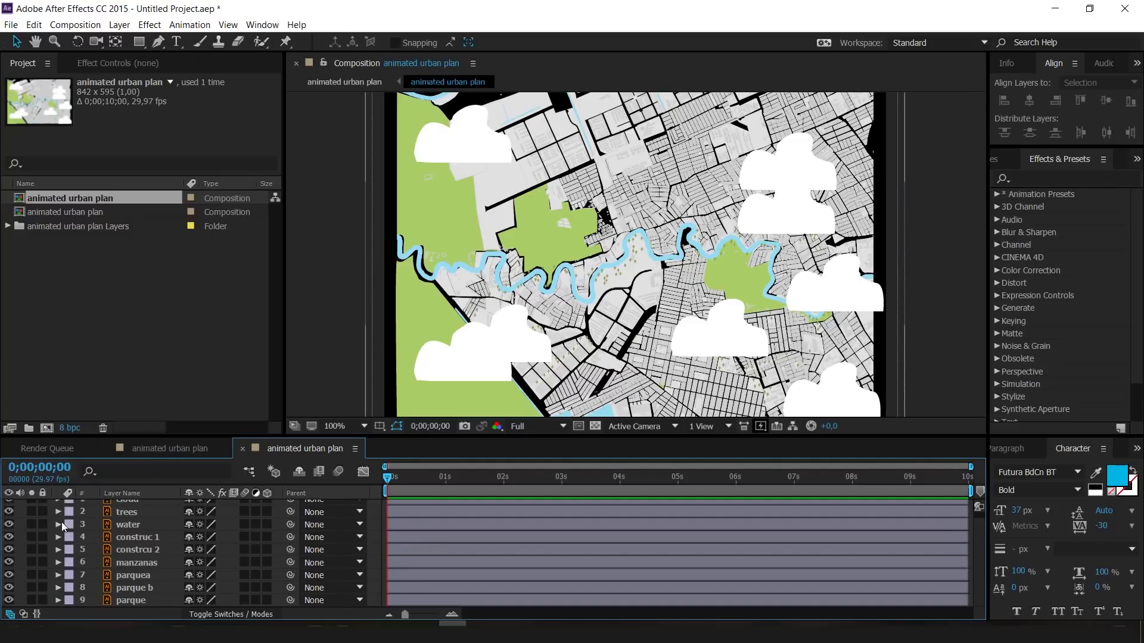
# - Create a white solid in the nested composition and place it below all the map layers as the background
pyautogui.rightClick(20, 526)
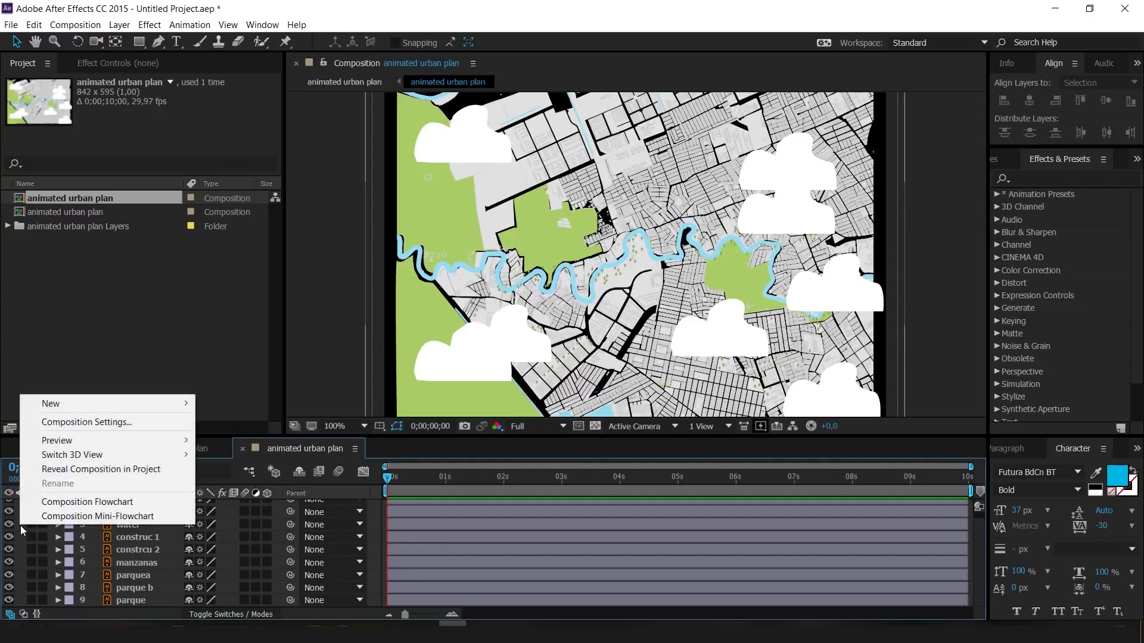
pyautogui.moveTo(153, 402)
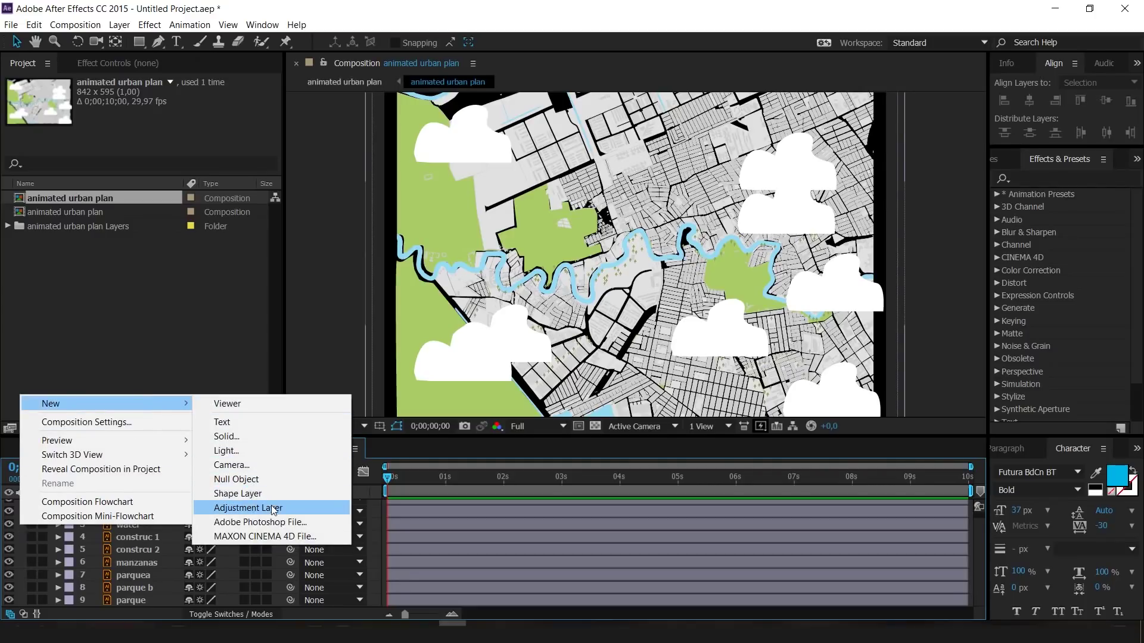
pyautogui.click(250, 436)
pyautogui.click(617, 447)
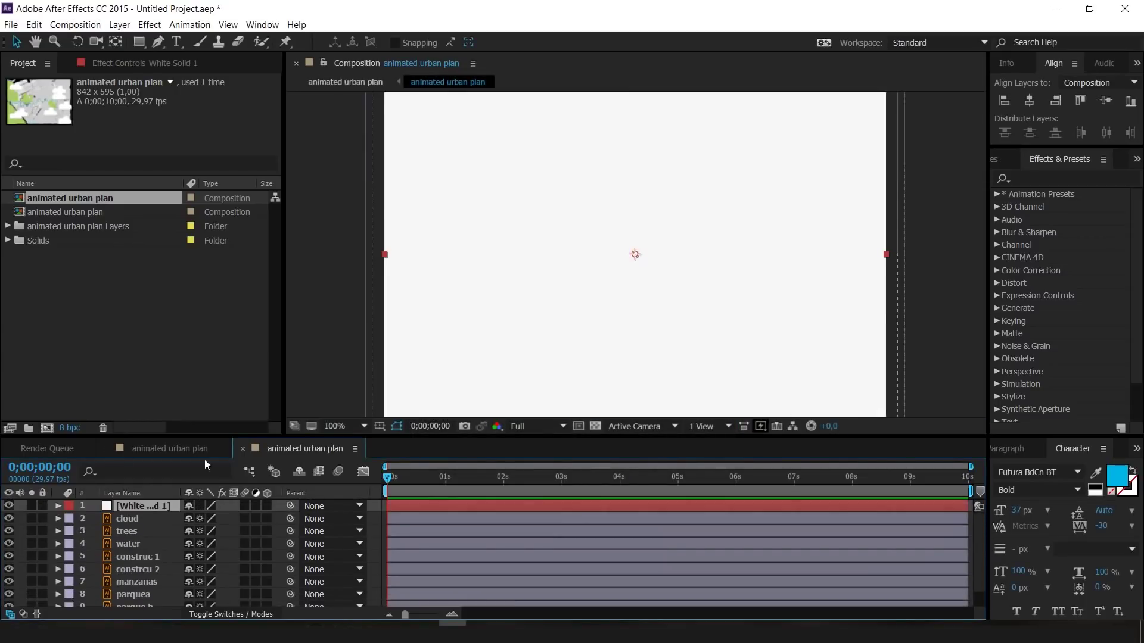
pyautogui.moveTo(445, 440); pyautogui.dragTo(445, 352)
pyautogui.moveTo(133, 538); pyautogui.dragTo(137, 549)
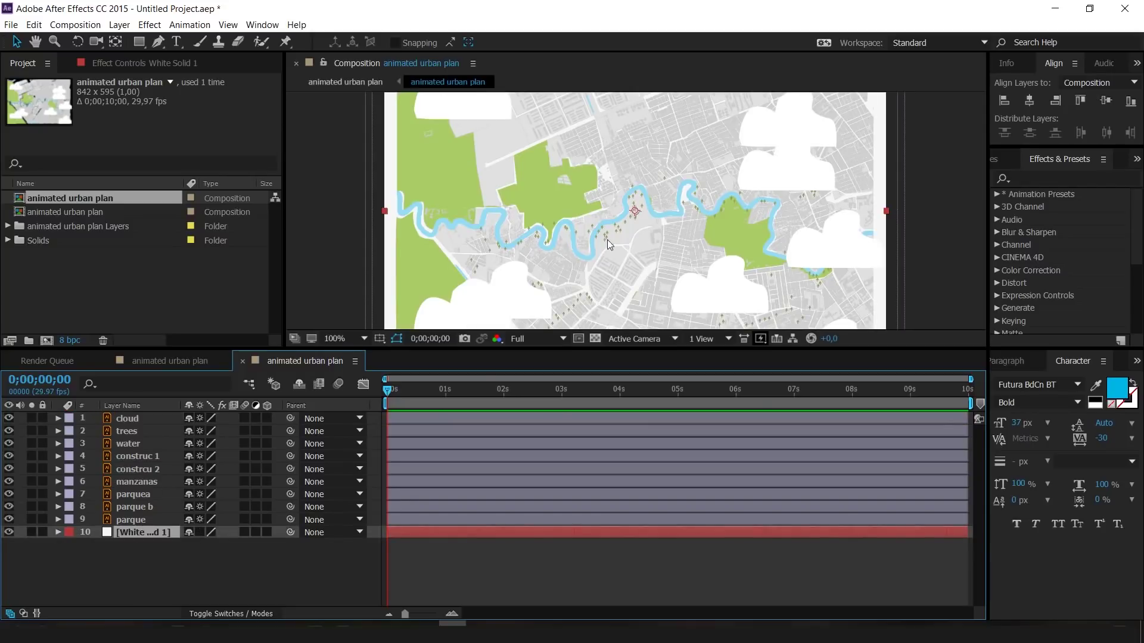
pyautogui.moveTo(477, 356); pyautogui.dragTo(463, 456)
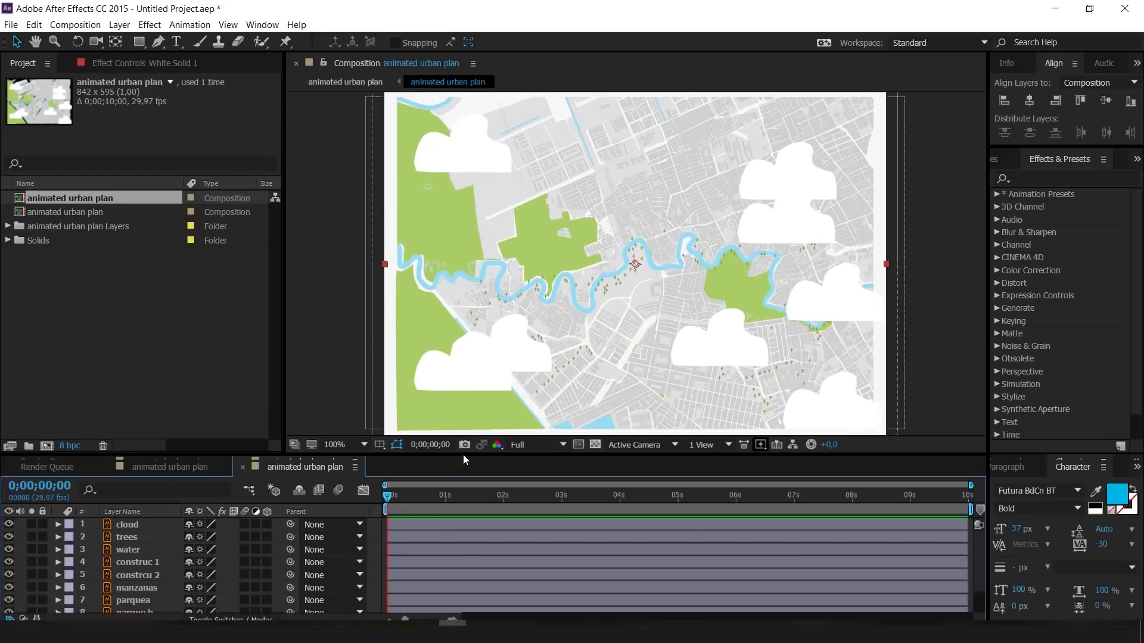
# - Inspect the map on its white background up close and enlarge the timeline area to show all ten layers
pyautogui.scroll(4, 653, 275)
pyautogui.scroll(-2, 653, 275)
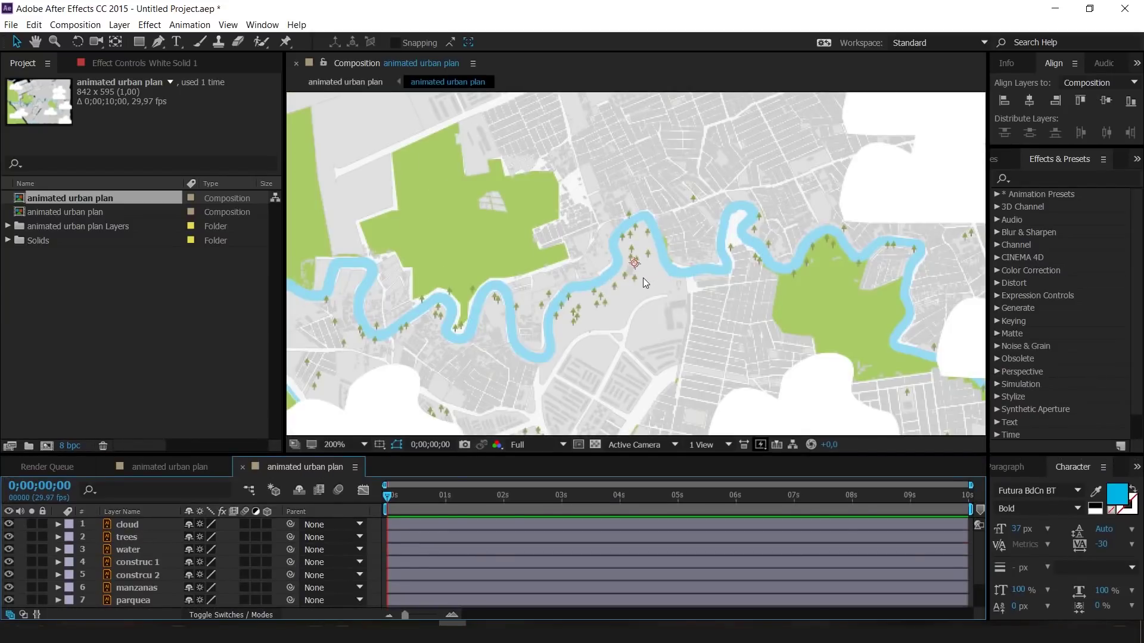
pyautogui.scroll(-2, 641, 279)
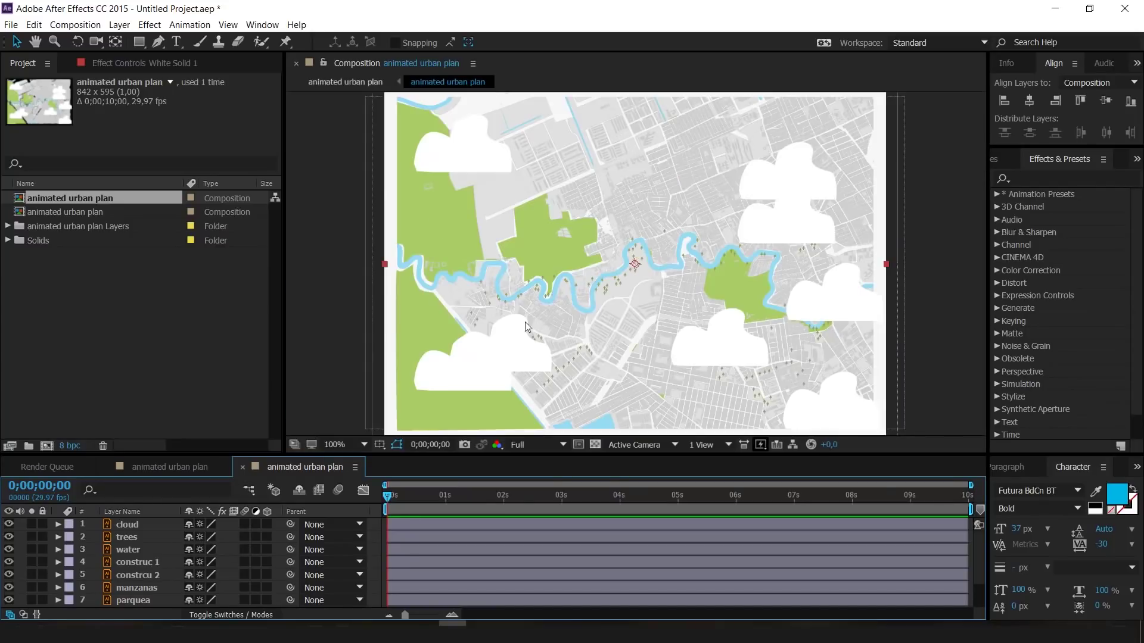
pyautogui.moveTo(440, 453); pyautogui.dragTo(440, 414)
pyautogui.scroll(-2, 538, 284)
pyautogui.press('.')
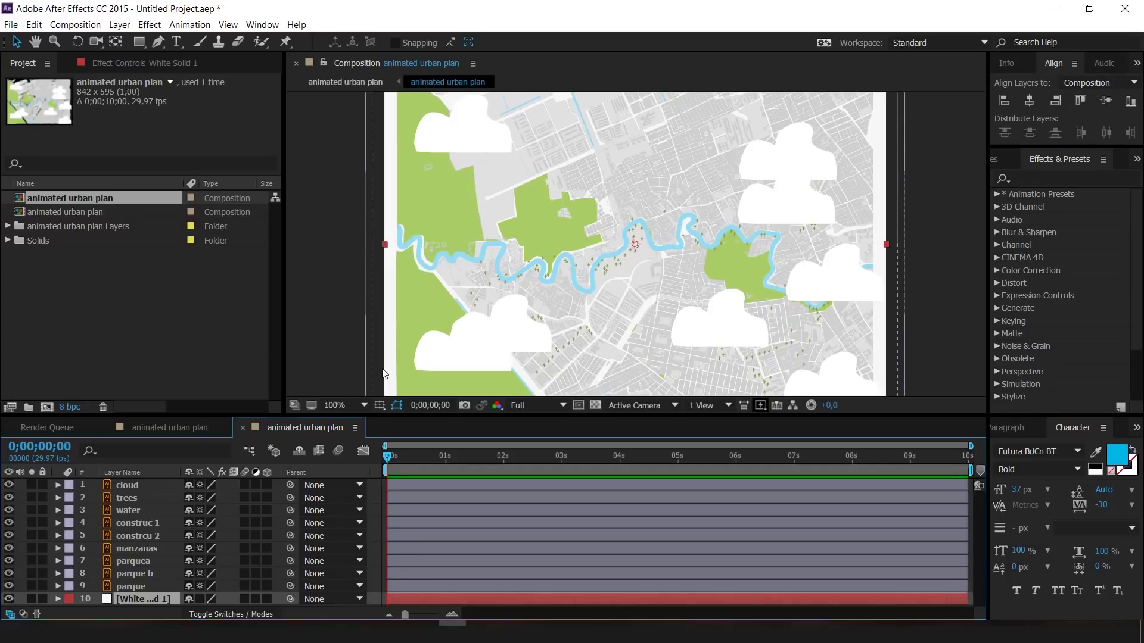
# - Toggle the visibility of the cloud and water layers to check their artwork, leaving both layers shown
pyautogui.click(10, 487)
pyautogui.click(10, 486)
pyautogui.click(11, 486)
pyautogui.click(10, 486)
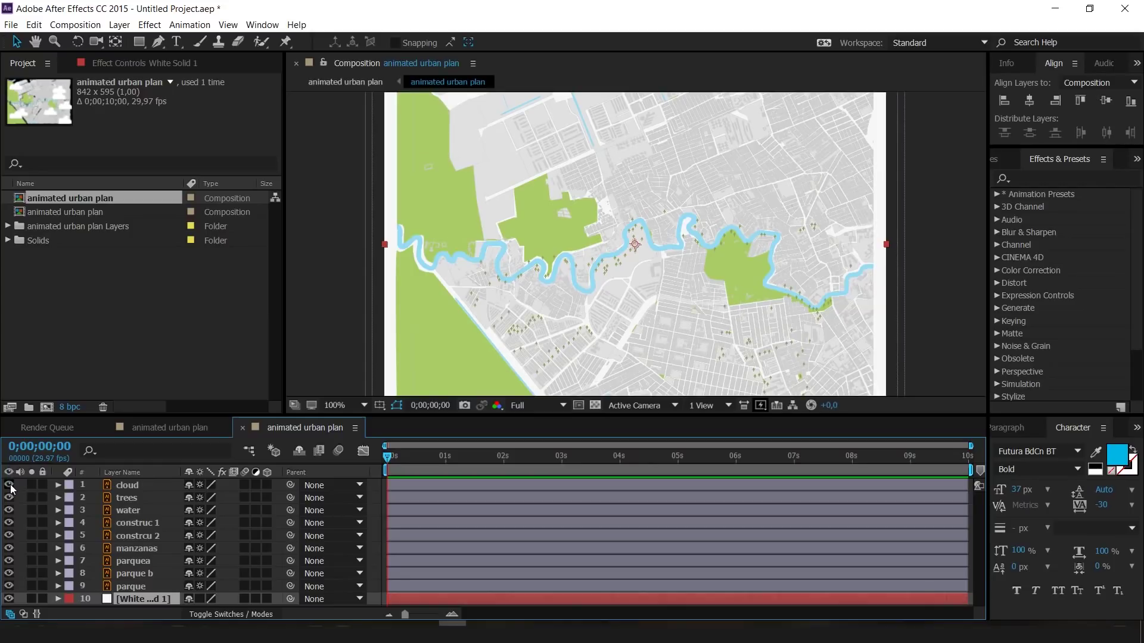
pyautogui.click(10, 486)
pyautogui.click(10, 511)
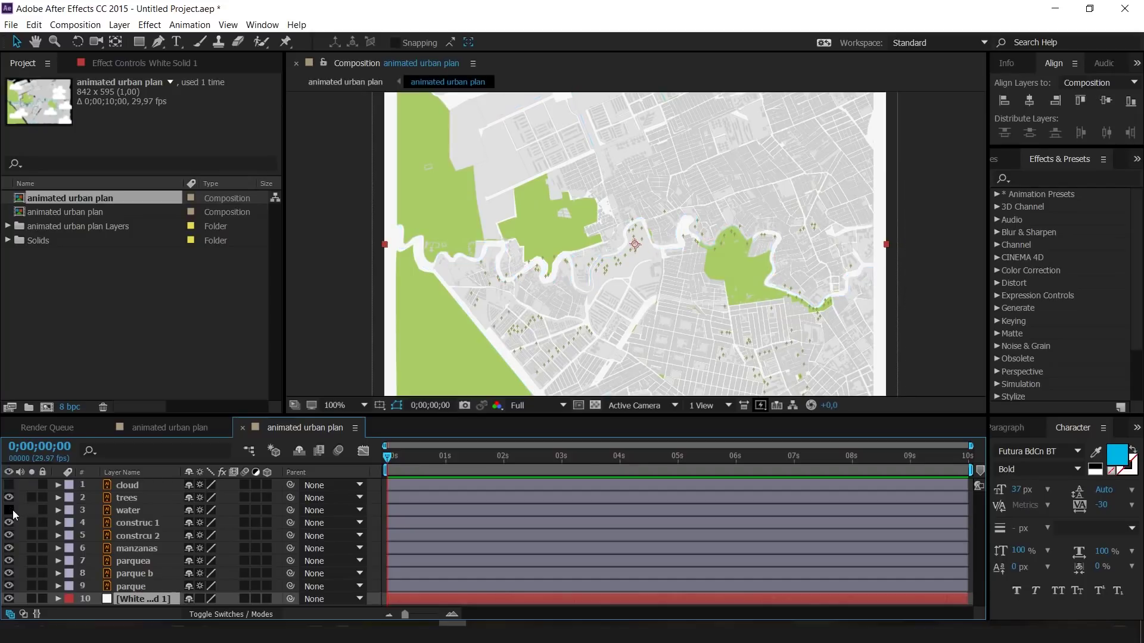
pyautogui.click(12, 511)
pyautogui.click(12, 510)
pyautogui.click(10, 511)
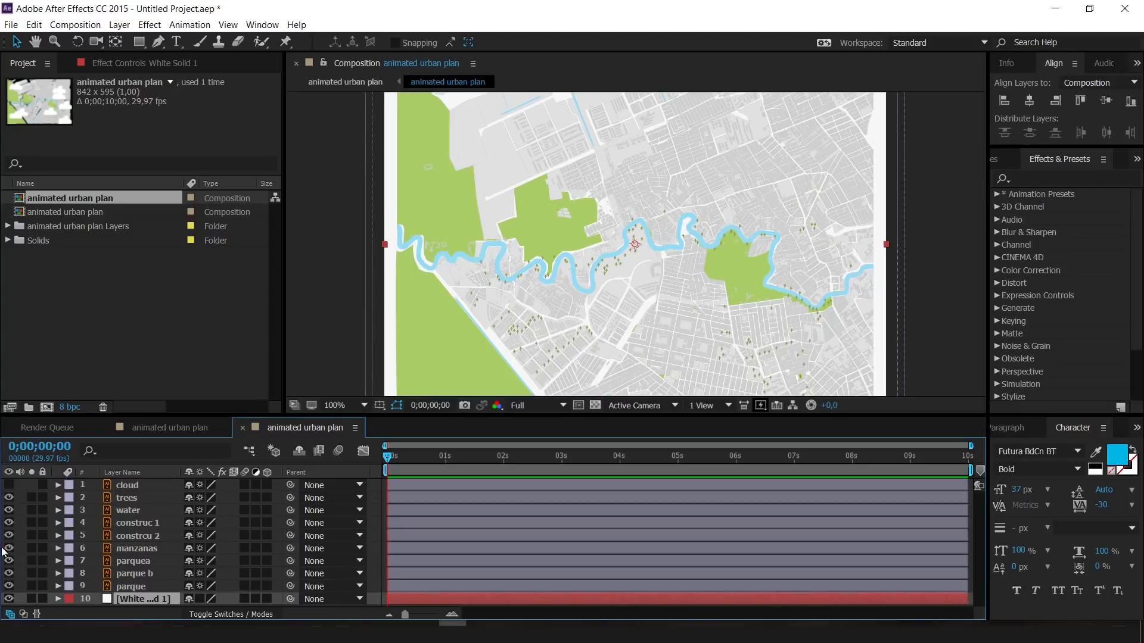
pyautogui.click(9, 485)
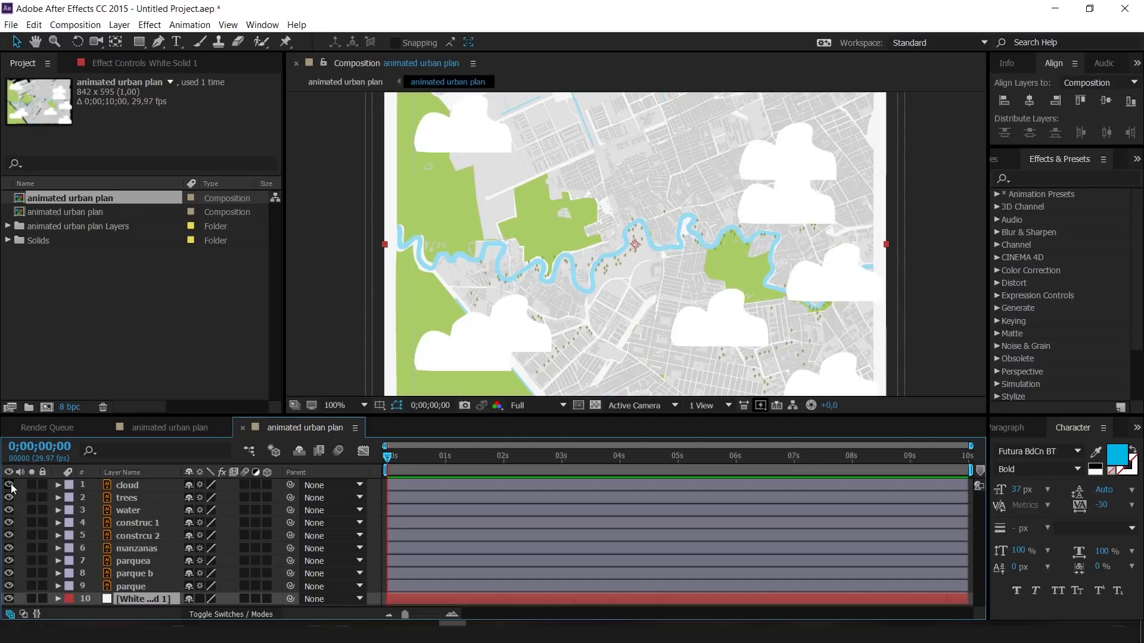
# - Create shapes from the cloud vector layer and check the shape groups in the new outlines layer's contents
pyautogui.click(141, 487)
pyautogui.rightClick(145, 488)
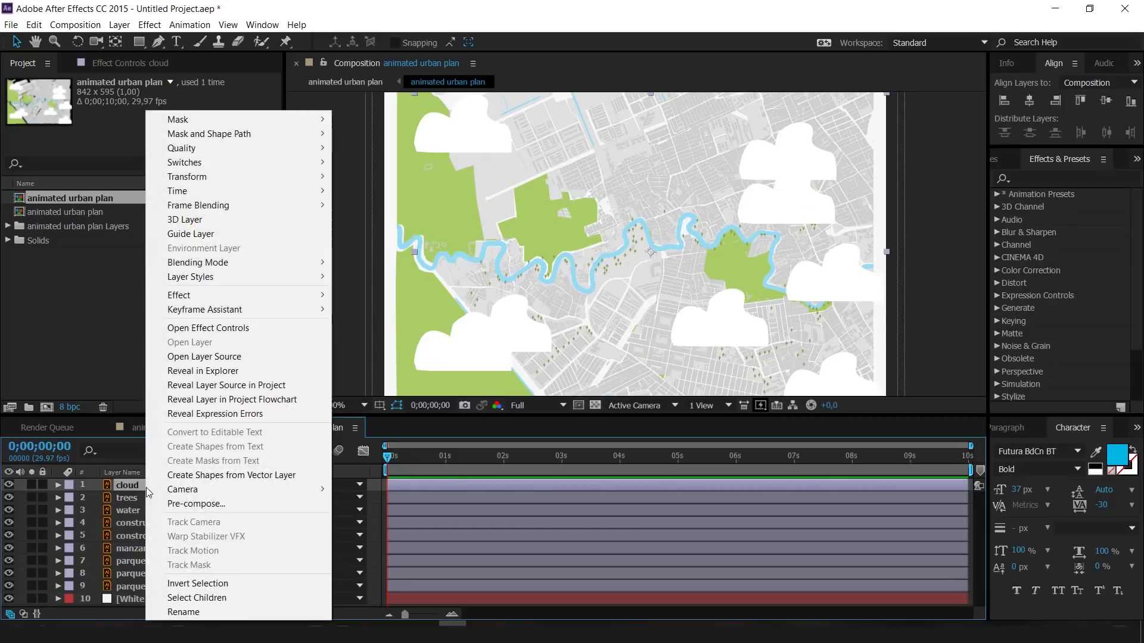
pyautogui.click(203, 481)
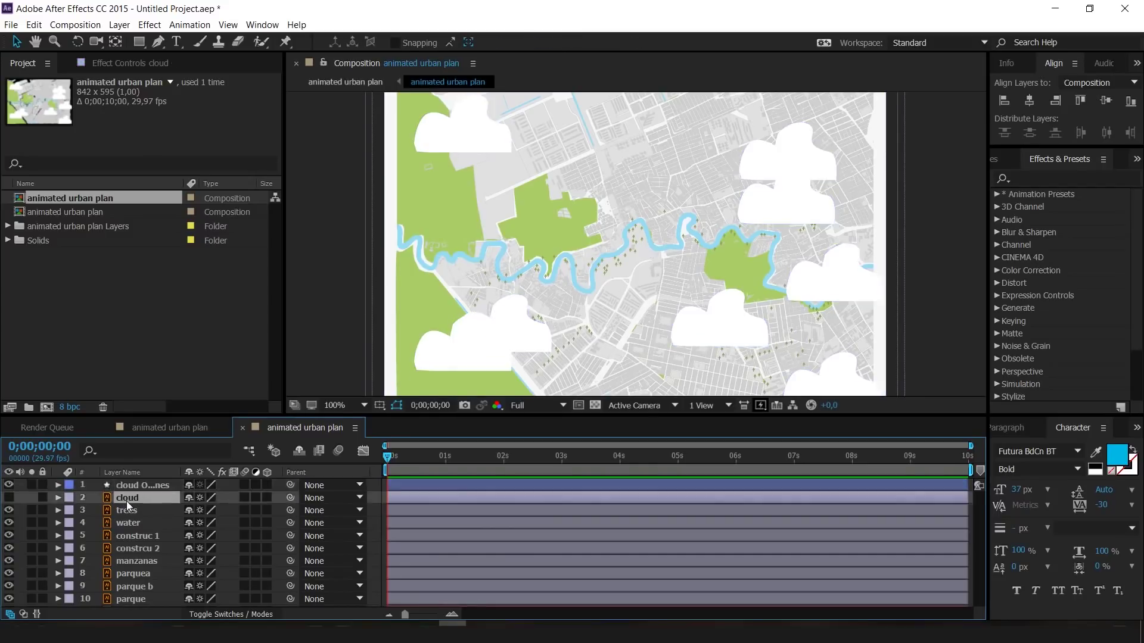
pyautogui.click(58, 485)
pyautogui.click(70, 498)
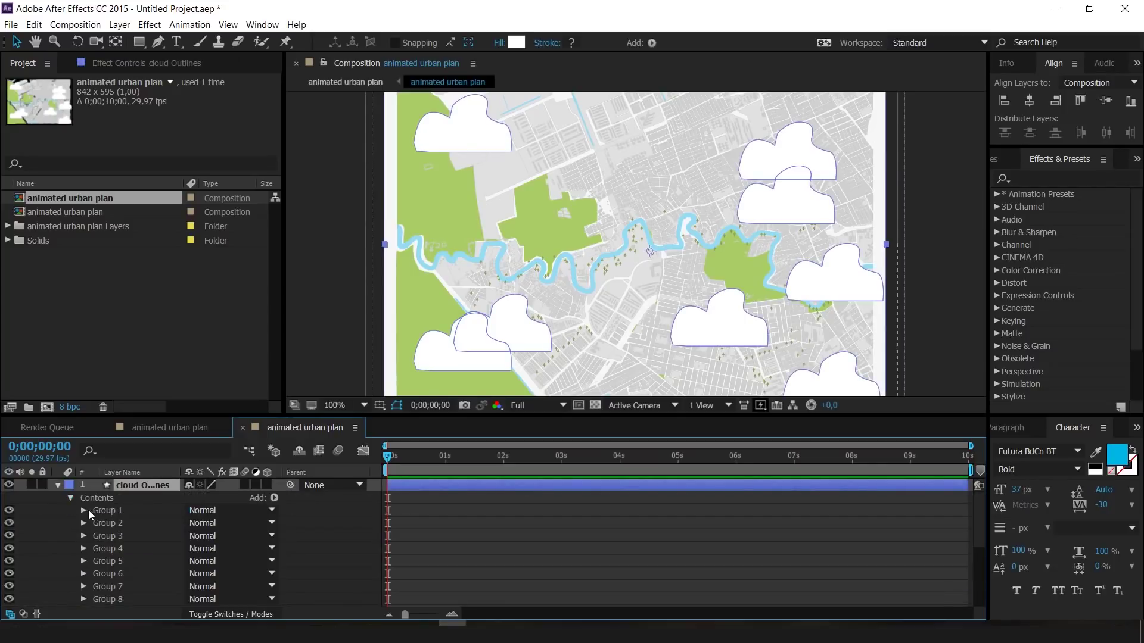
pyautogui.click(70, 498)
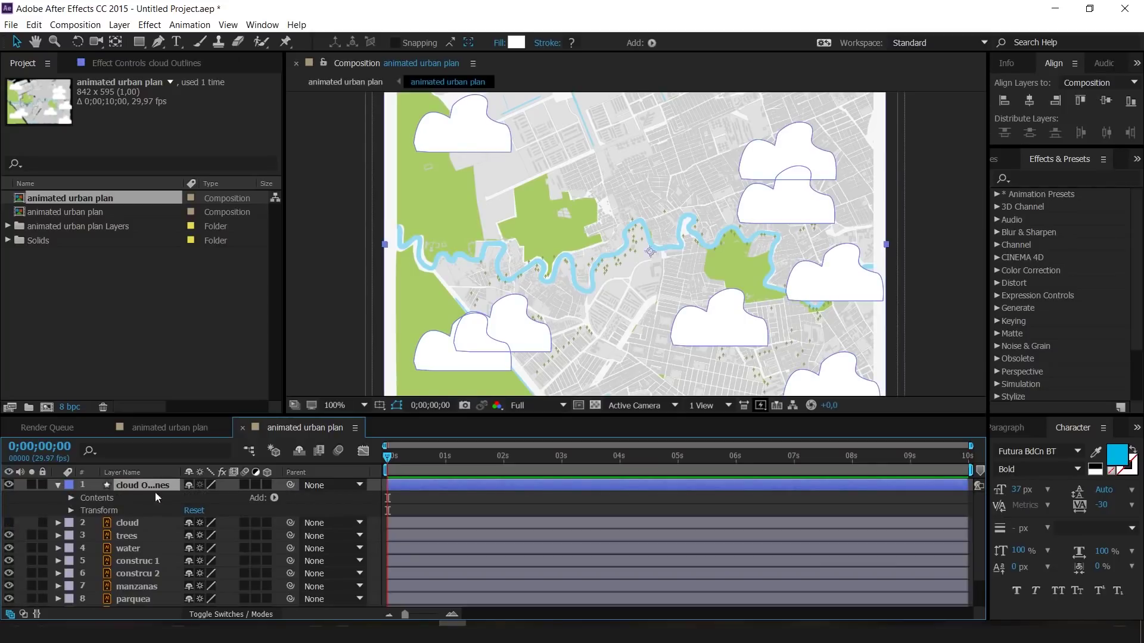
# - Move the cloud outlines horizontally to position 596, 309.6 and set a starting Position keyframe at 0;00;00;00
pyautogui.moveTo(530, 342)
pyautogui.mouseDown()
pyautogui.moveTo(509, 334)
pyautogui.moveTo(551, 340)
pyautogui.moveTo(492, 339)
pyautogui.moveTo(550, 334)
pyautogui.mouseUp()
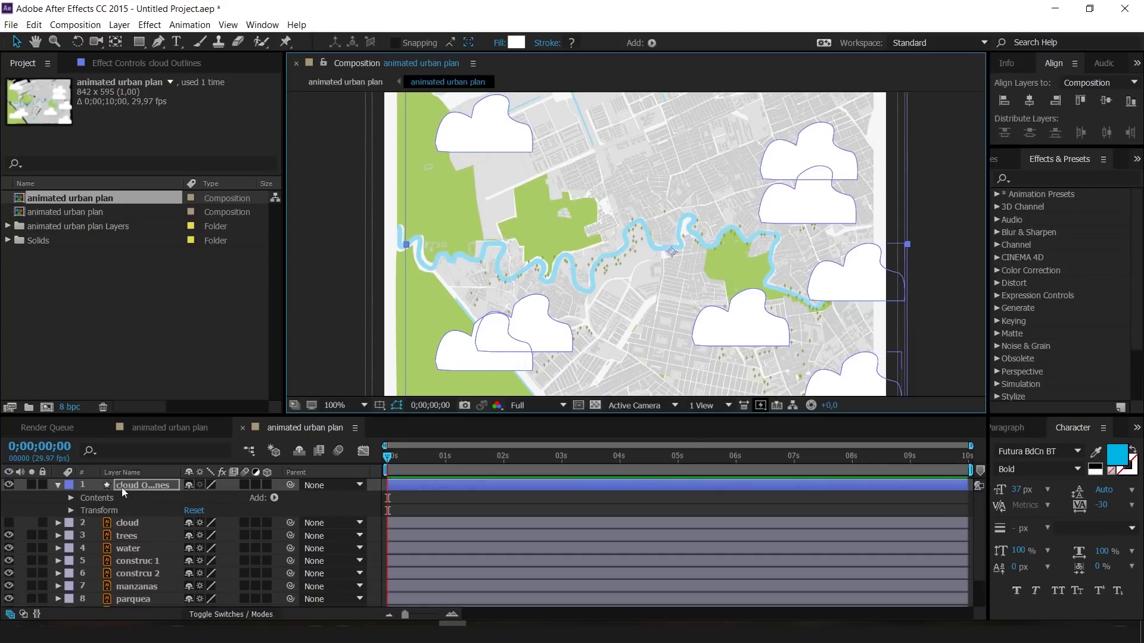
pyautogui.click(59, 485)
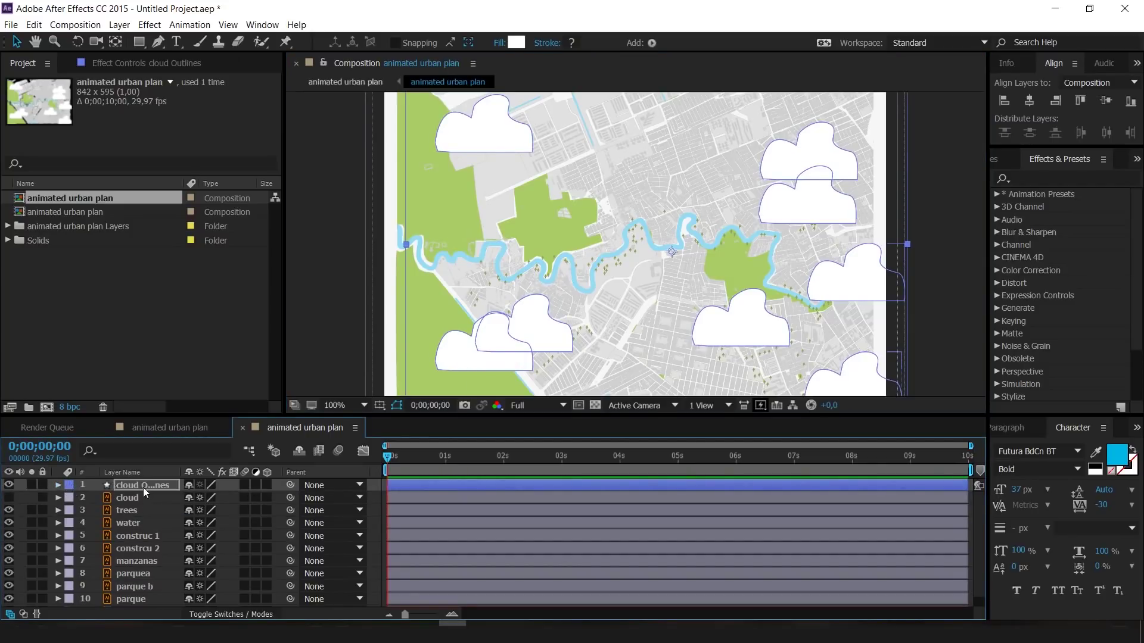
pyautogui.press('p')
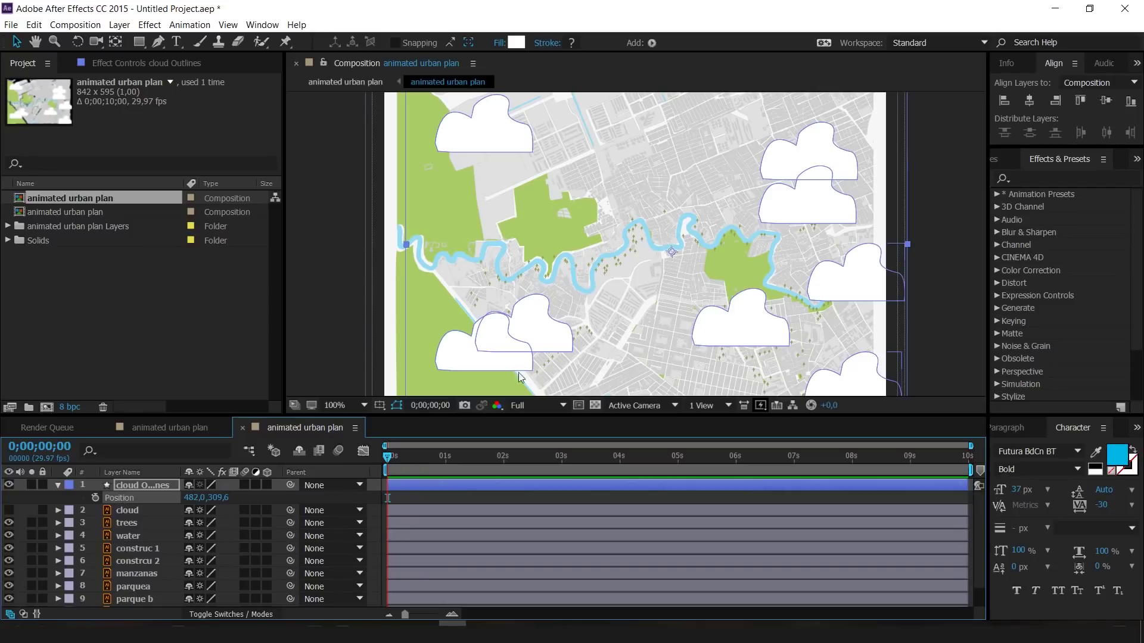
pyautogui.moveTo(536, 324); pyautogui.dragTo(609, 331)
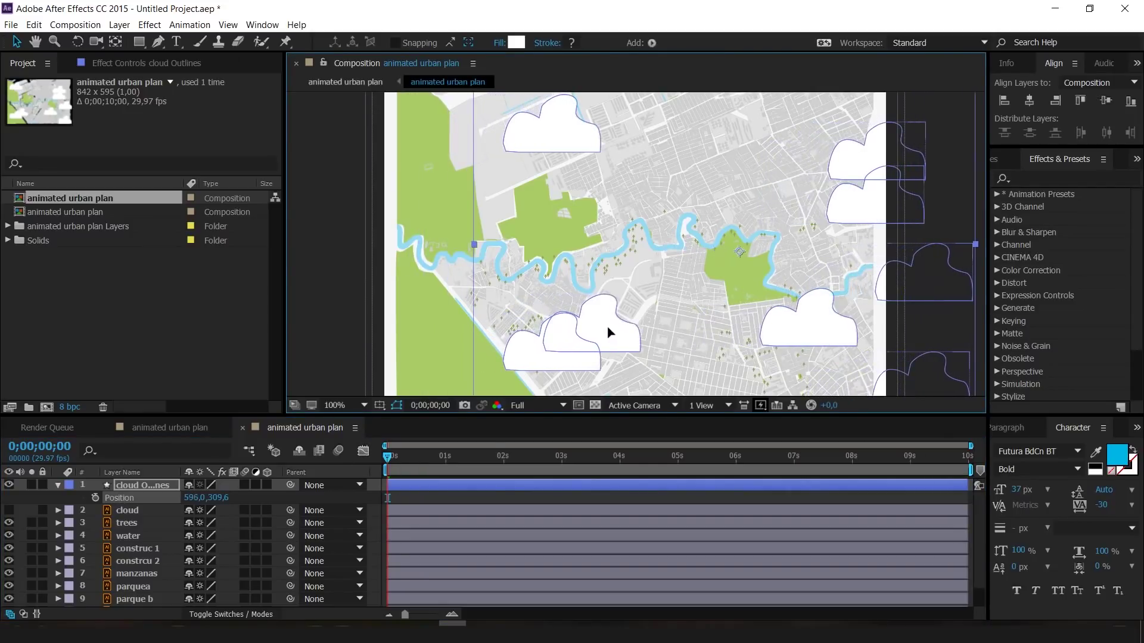
pyautogui.click(95, 498)
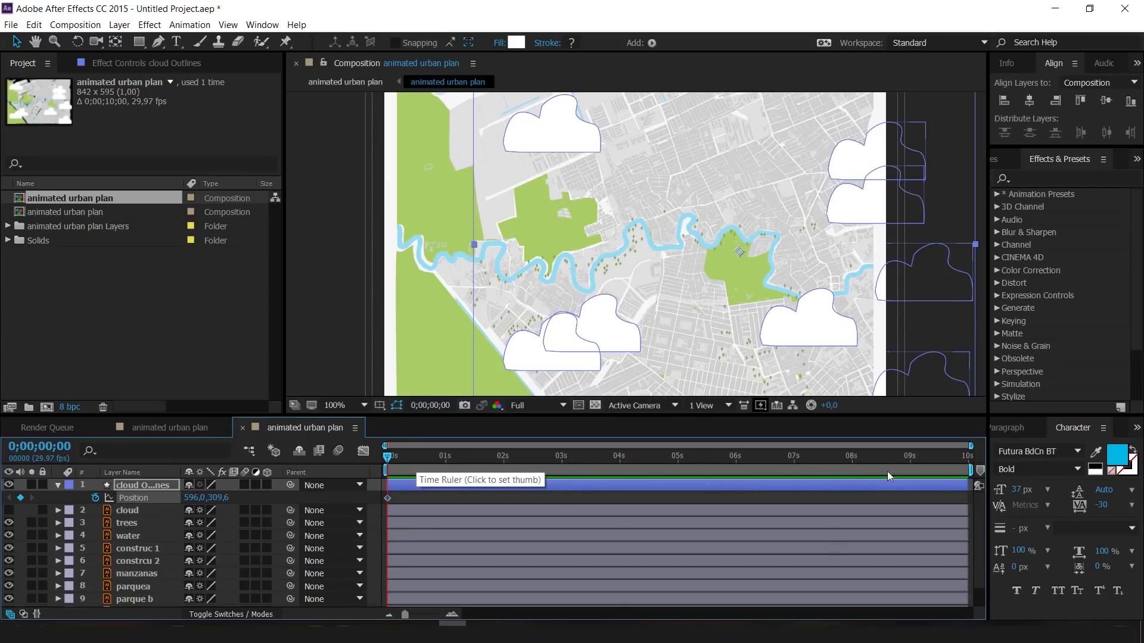
# - At 0;00;09;29, move the cloud outlines leftward to position 363, 309.6 to set the ending Position keyframe
pyautogui.click(966, 458)
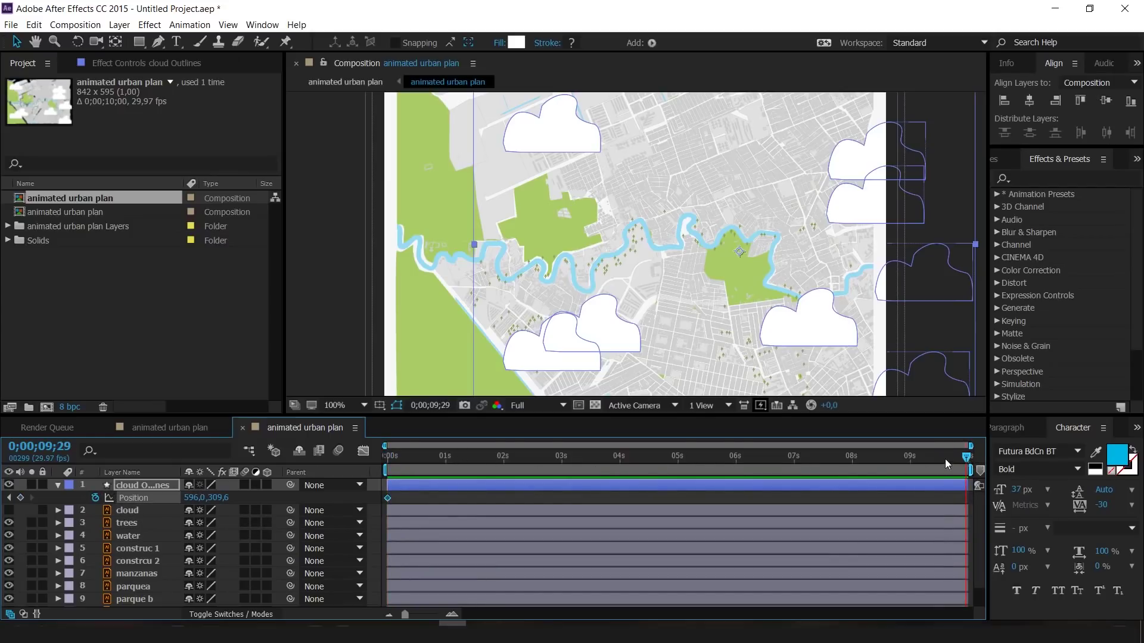
pyautogui.moveTo(943, 456); pyautogui.dragTo(969, 456)
pyautogui.click(834, 329)
pyautogui.press('Left')
pyautogui.press('Left')
pyautogui.press('Left')
pyautogui.press('Left')
pyautogui.press('Left')
pyautogui.moveTo(834, 331); pyautogui.dragTo(694, 335)
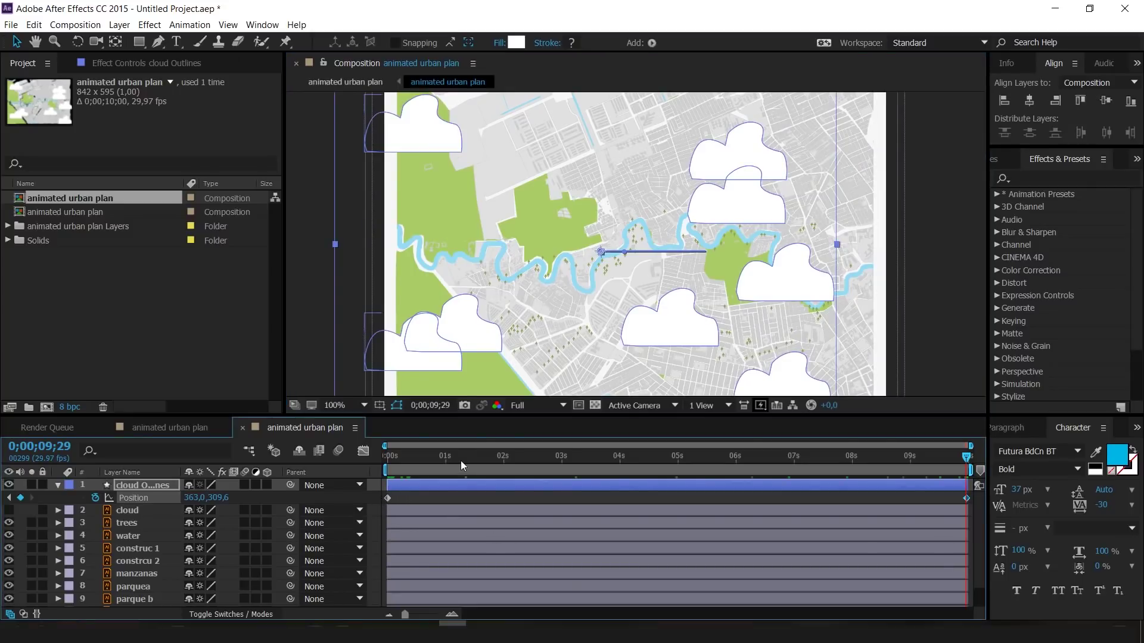
# - Preview the cloud movement from the start of the composition
pyautogui.moveTo(460, 460); pyautogui.dragTo(352, 470)
pyautogui.press('space')
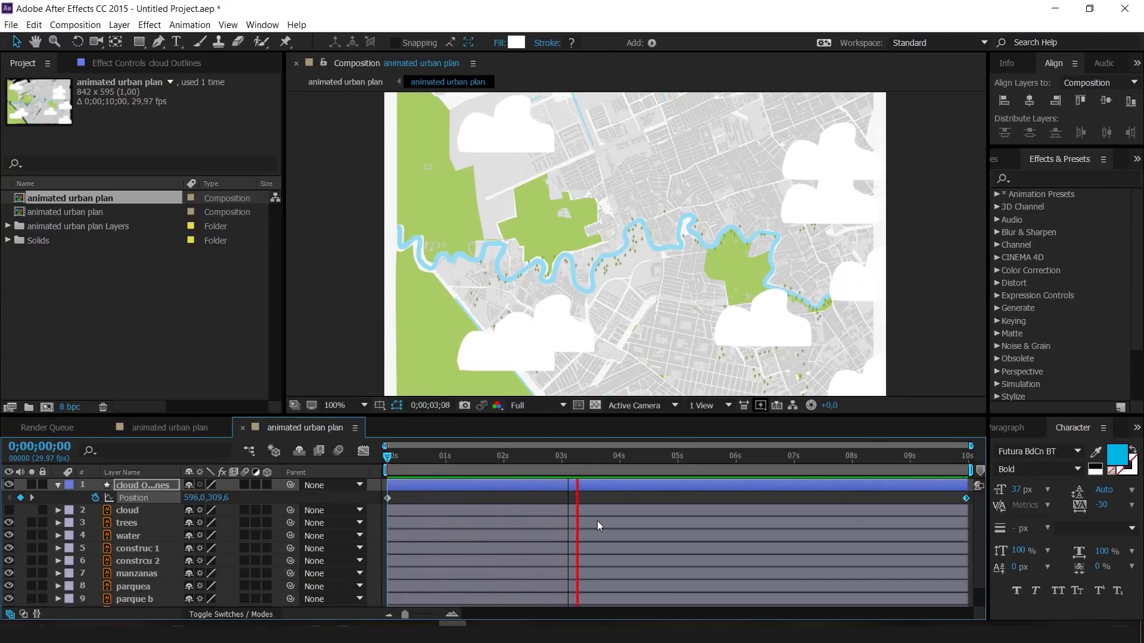
pyautogui.press('space')
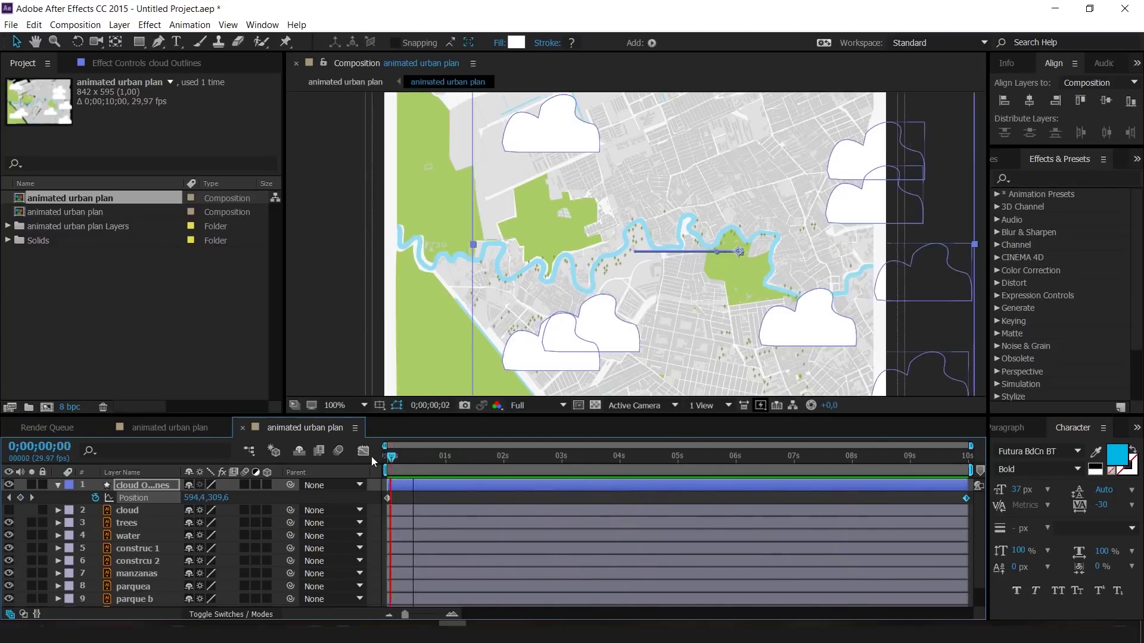
# - Add a Drop Shadow layer style to the cloud outlines layer
pyautogui.rightClick(150, 487)
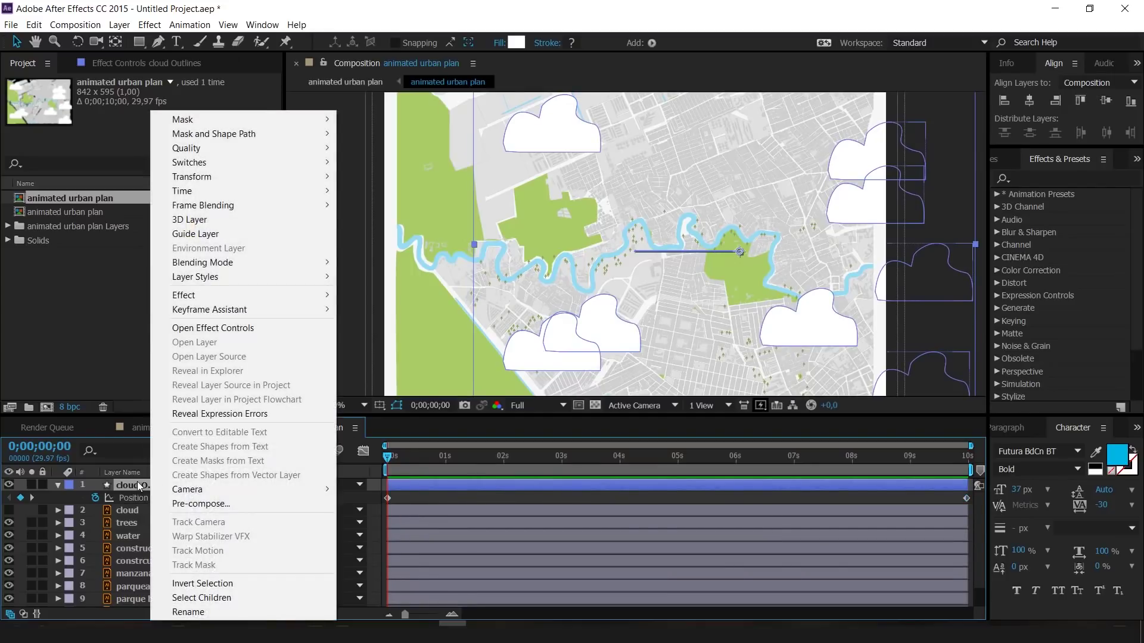
pyautogui.moveTo(298, 277)
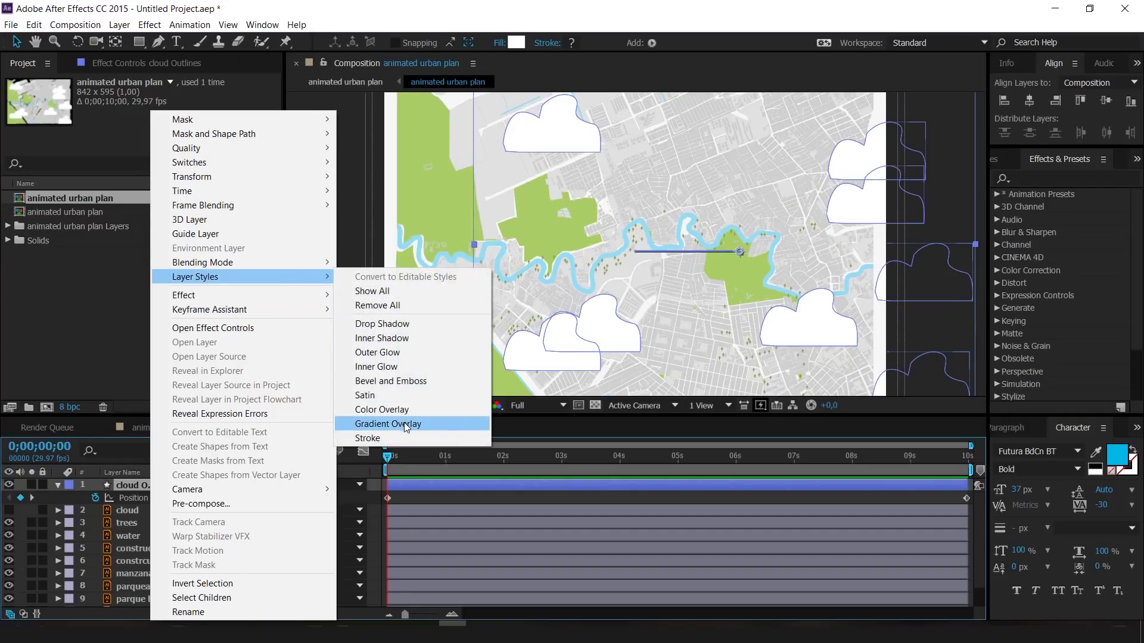
pyautogui.click(414, 325)
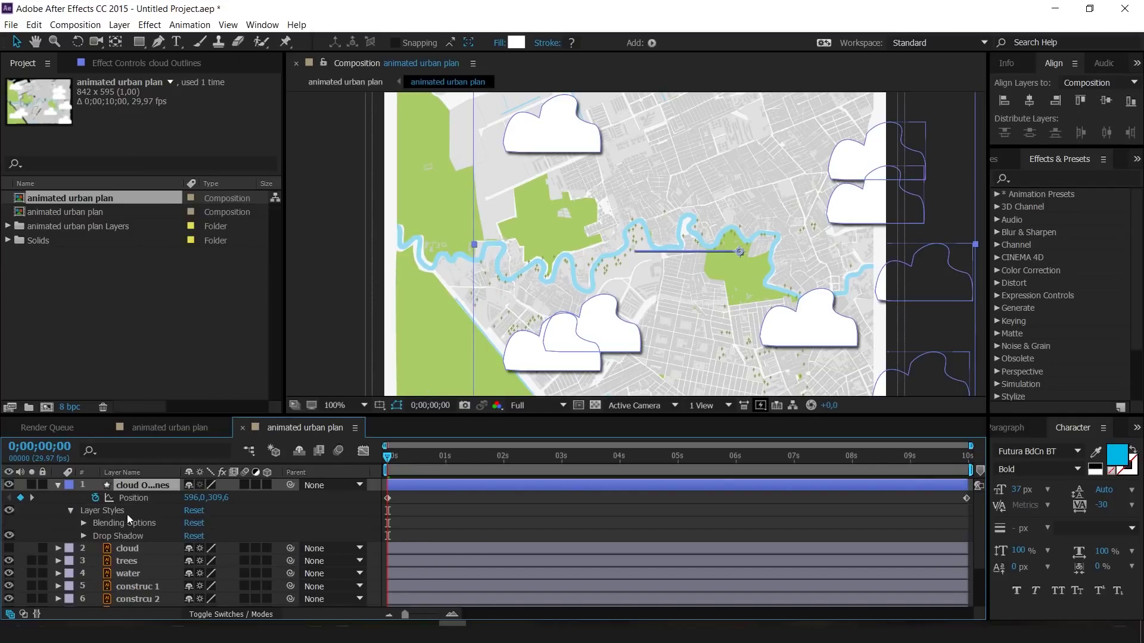
# - Set the clouds' drop shadow to 26% opacity, 123° angle, distance 99 and size 31, and collapse the layer
pyautogui.click(84, 535)
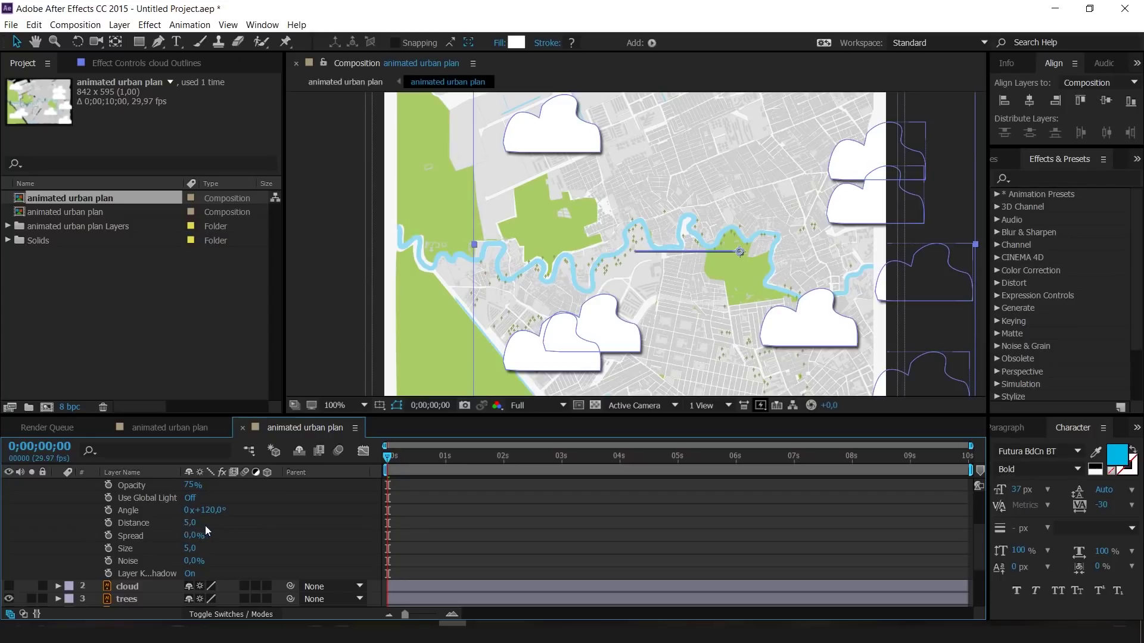
pyautogui.moveTo(196, 528)
pyautogui.mouseDown()
pyautogui.moveTo(209, 523)
pyautogui.moveTo(196, 523)
pyautogui.mouseUp()
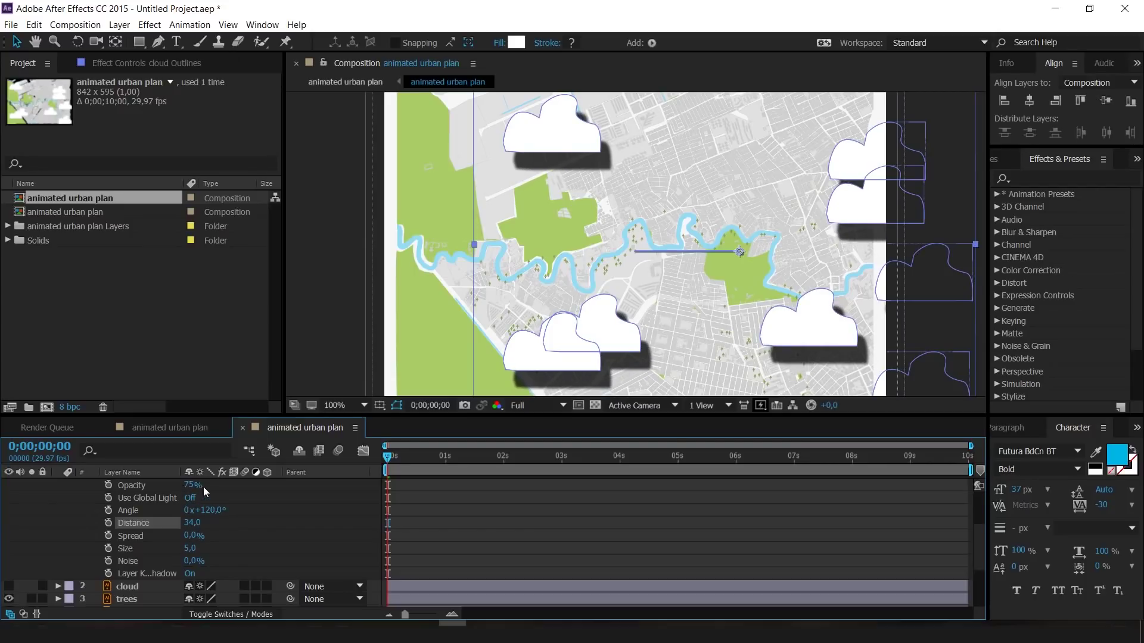
pyautogui.moveTo(193, 487); pyautogui.dragTo(138, 480)
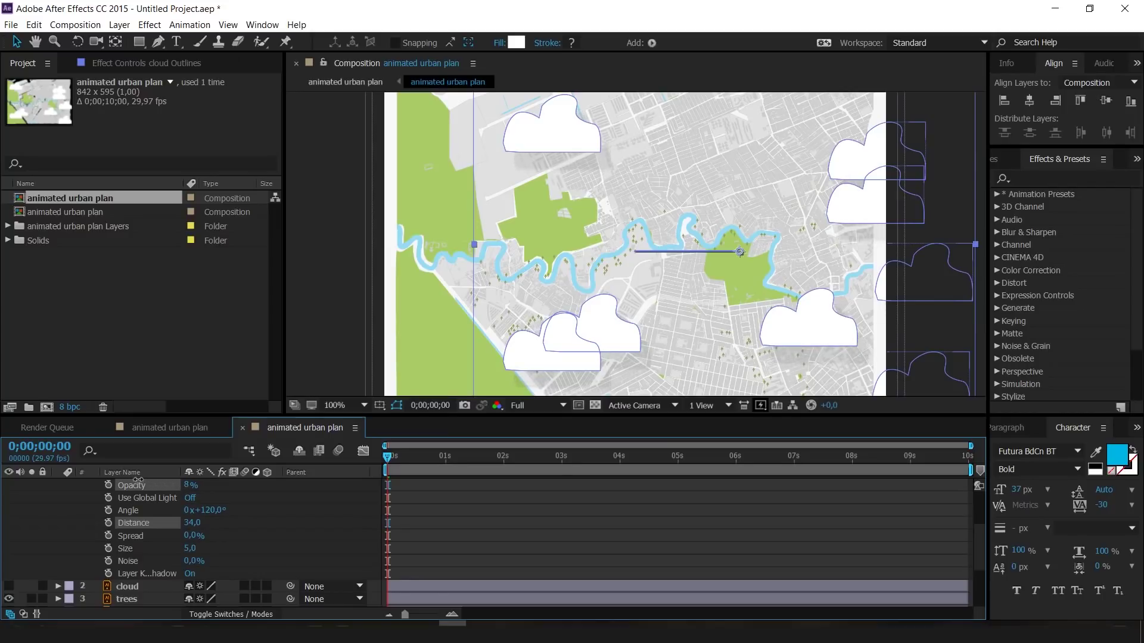
pyautogui.moveTo(186, 485); pyautogui.dragTo(189, 485)
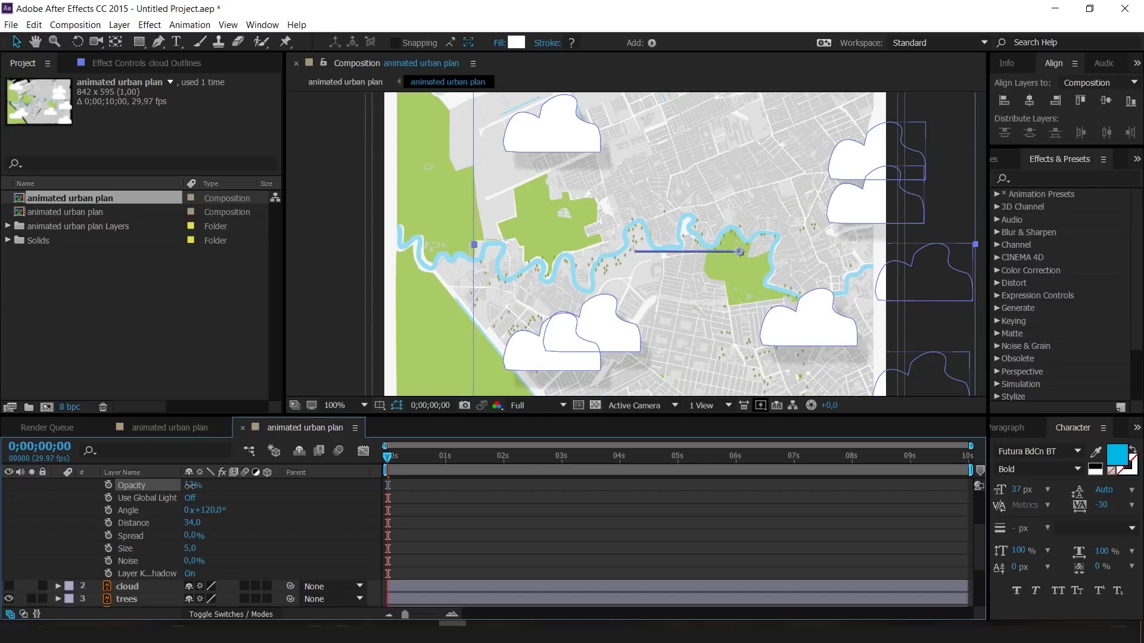
pyautogui.click(194, 536)
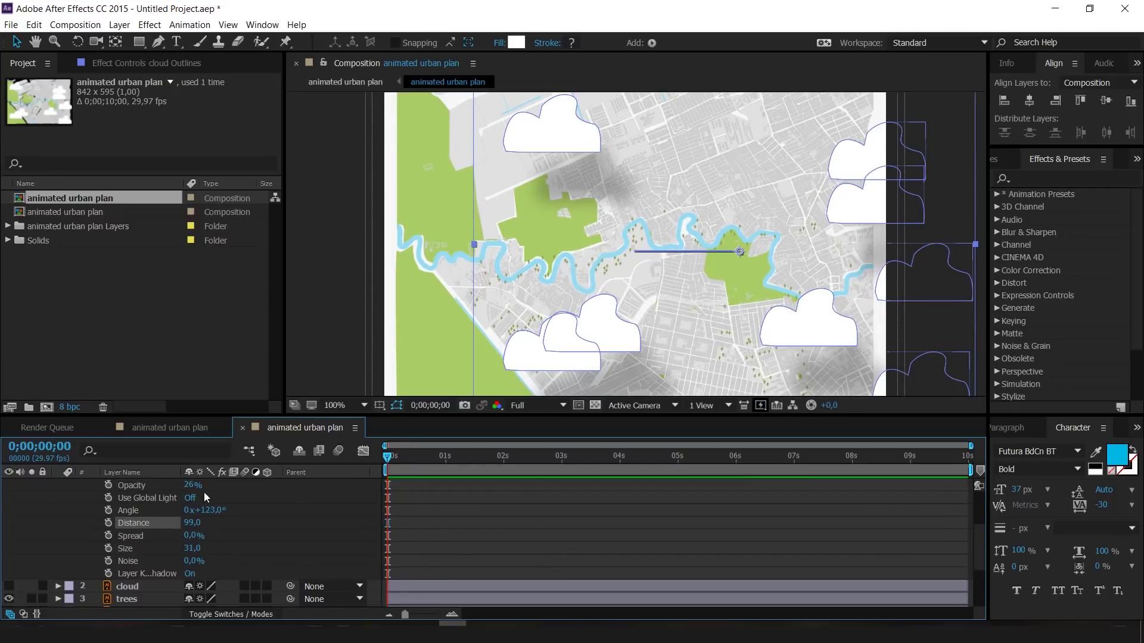
pyautogui.scroll(3, 148, 521)
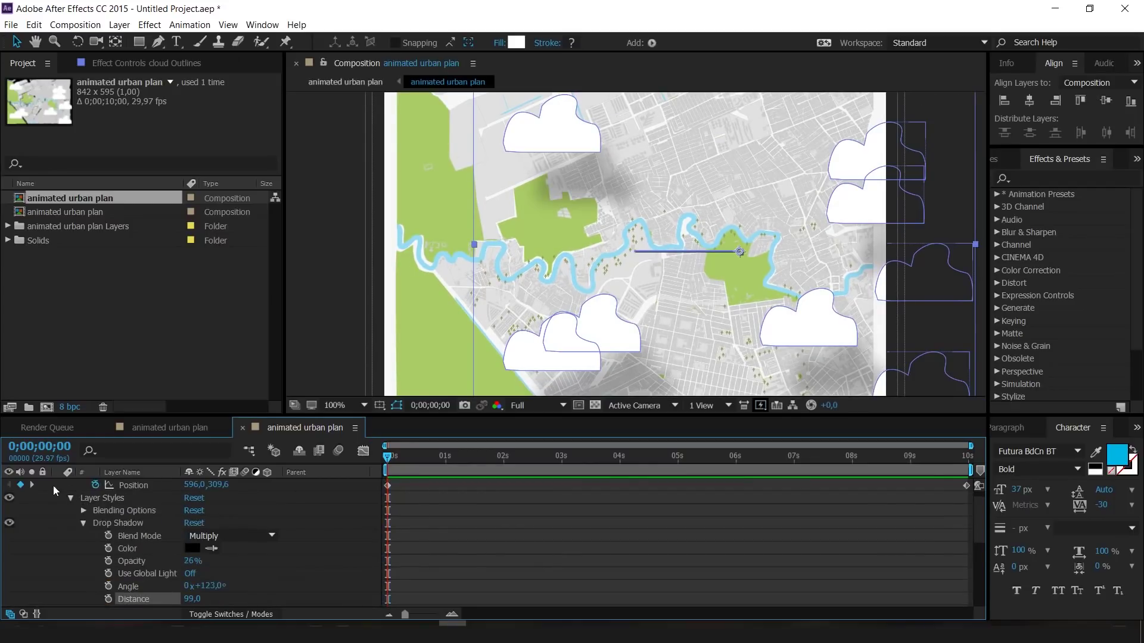
pyautogui.scroll(1, 128, 511)
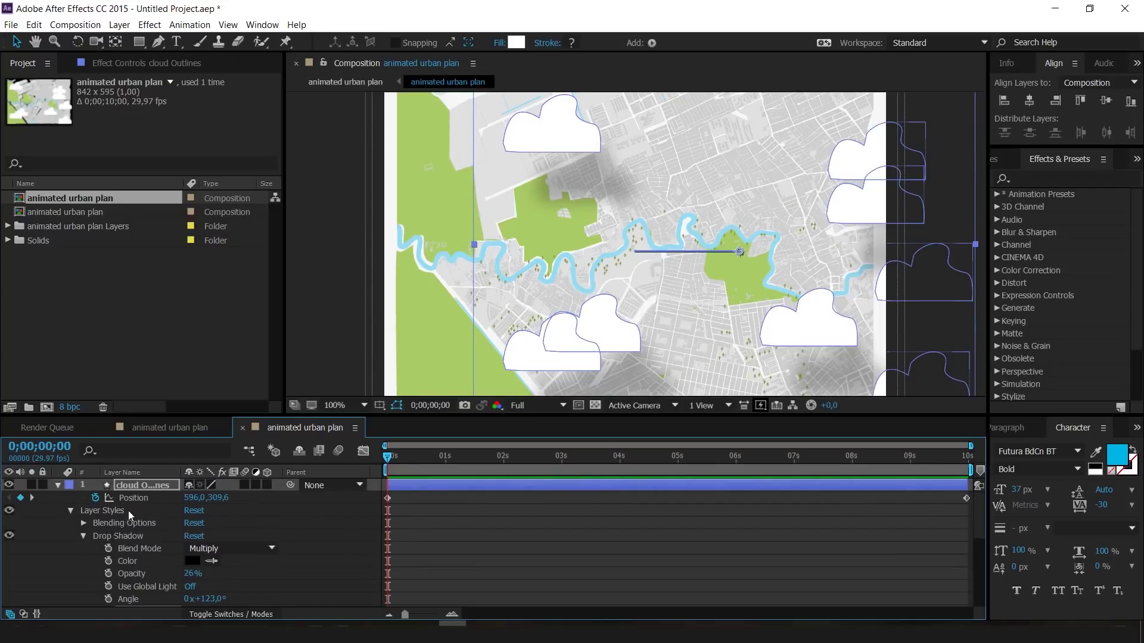
pyautogui.click(58, 485)
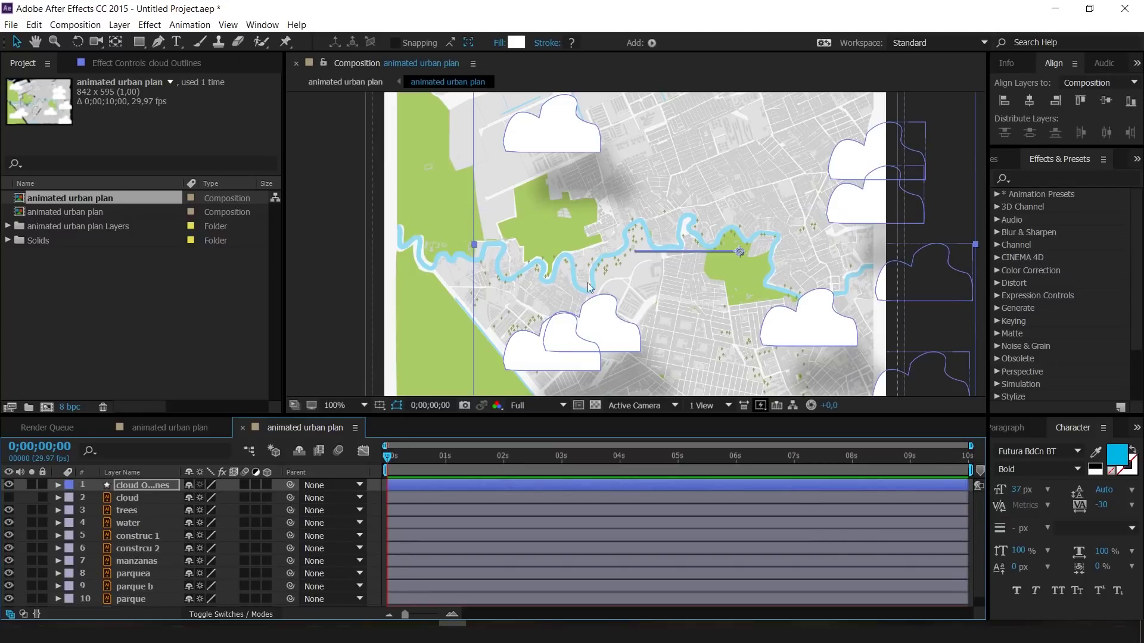
# - Create shapes from the water vector layer and expand the resulting outlines layer
pyautogui.click(130, 527)
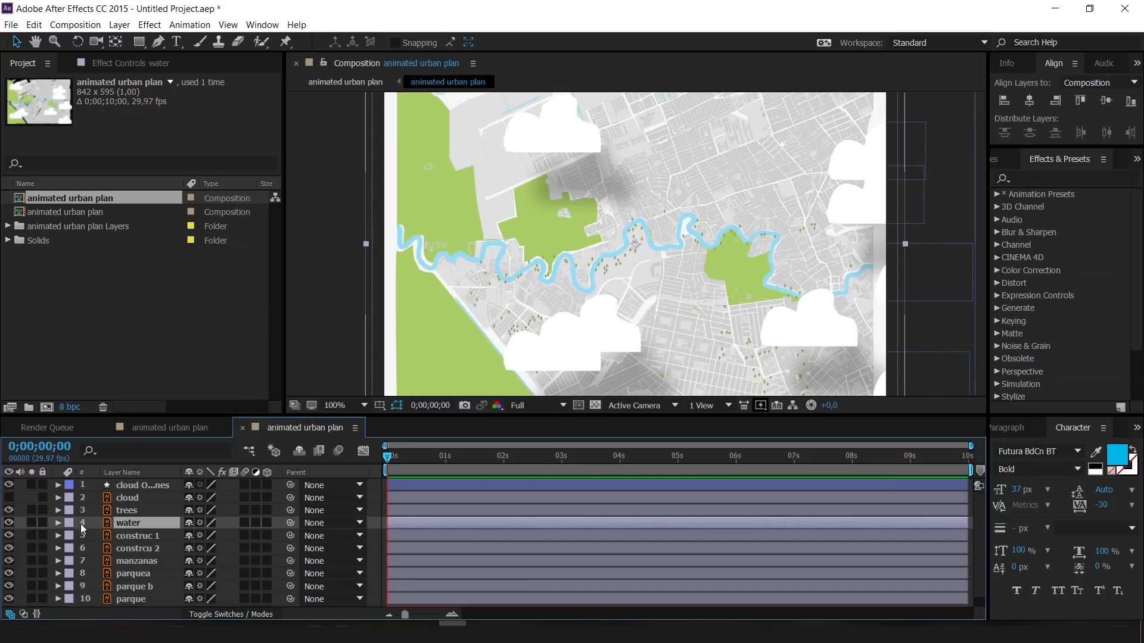
pyautogui.rightClick(137, 528)
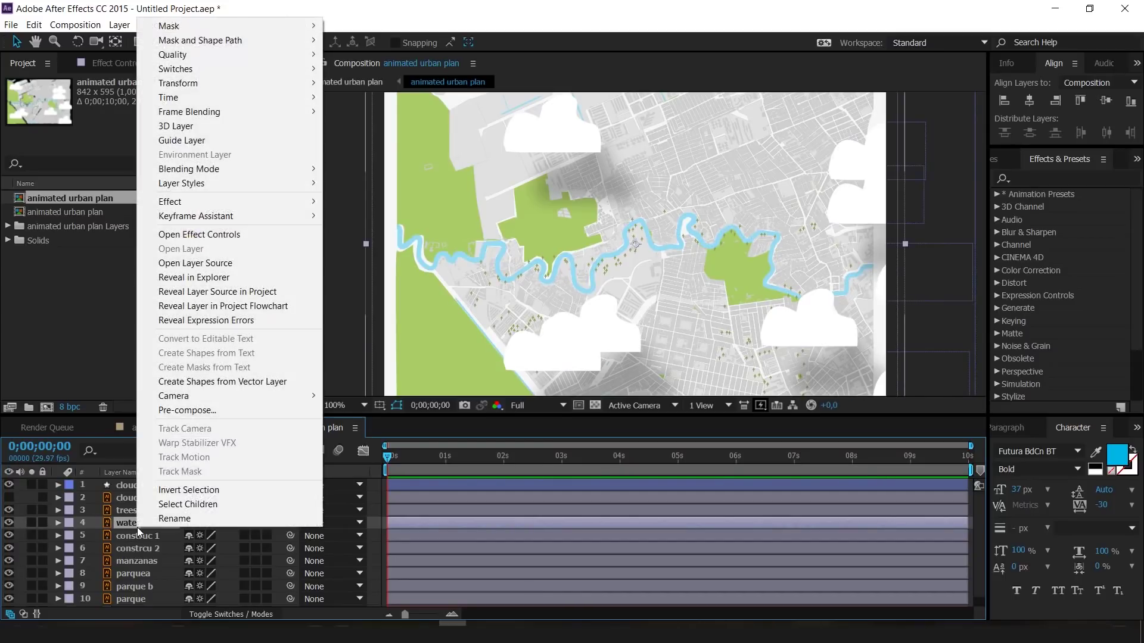
pyautogui.click(250, 382)
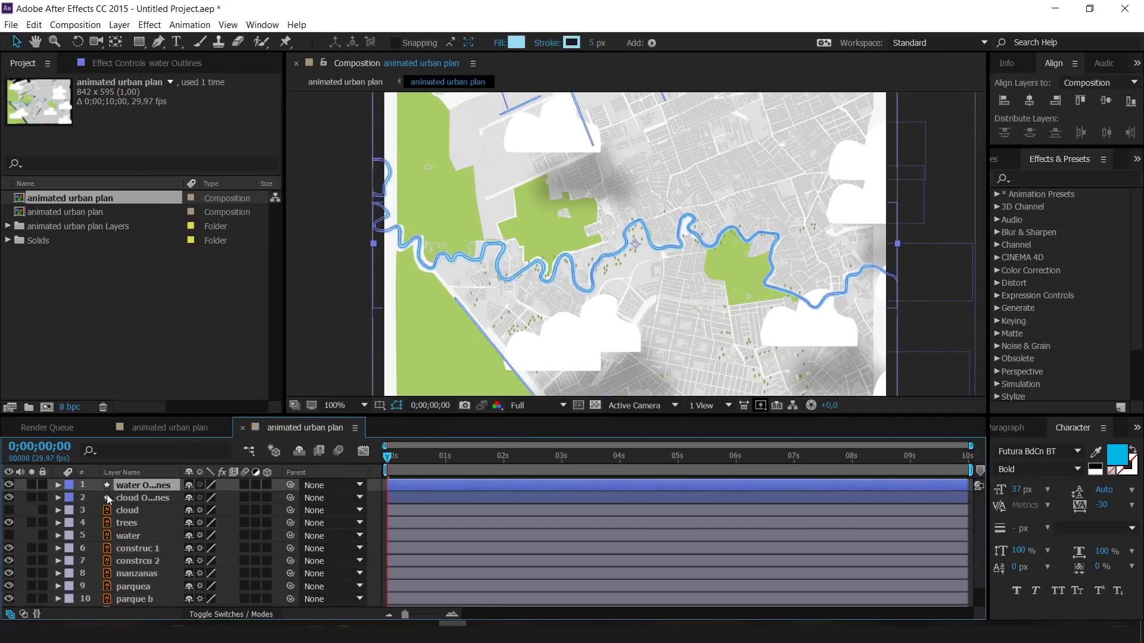
pyautogui.click(57, 485)
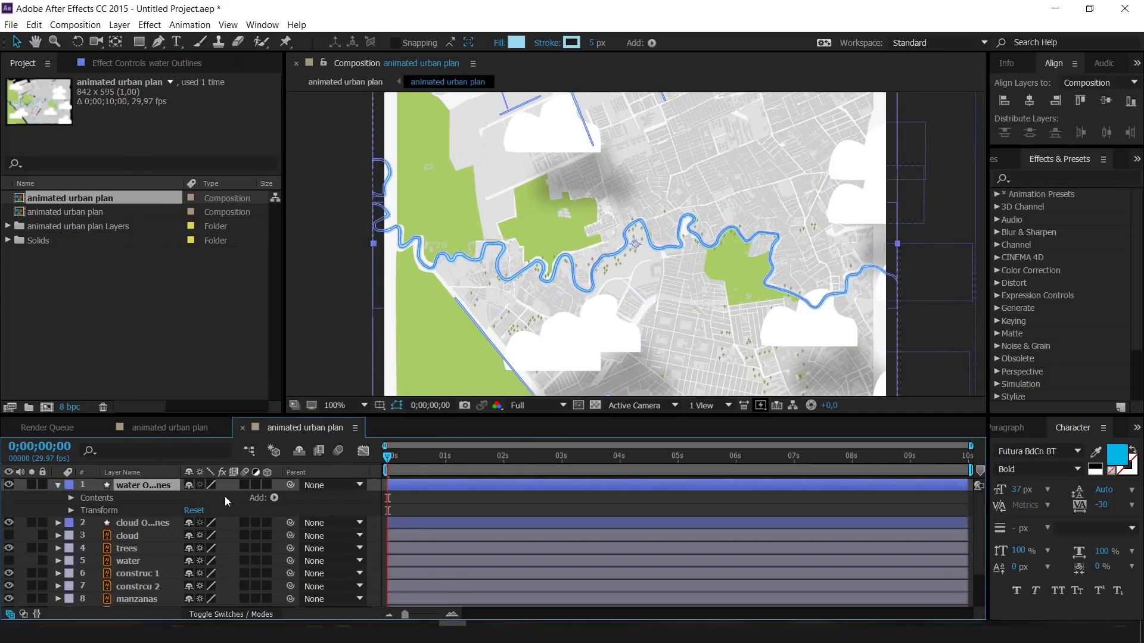
# - Add Trim Paths to the water outlines layer and expand its settings
pyautogui.click(272, 499)
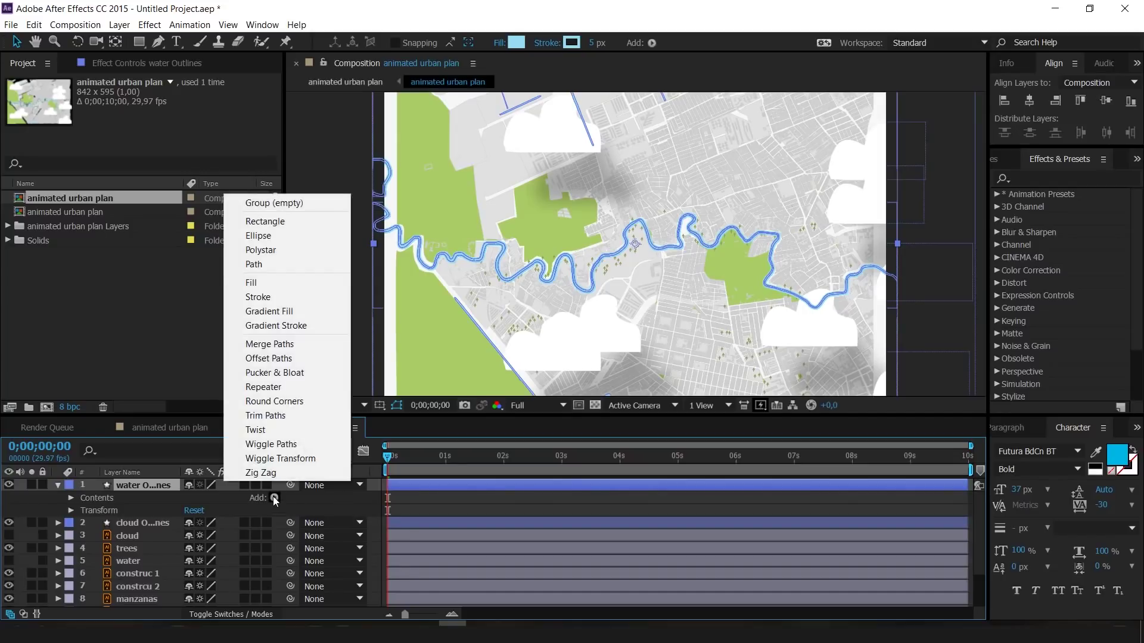
pyautogui.click(290, 417)
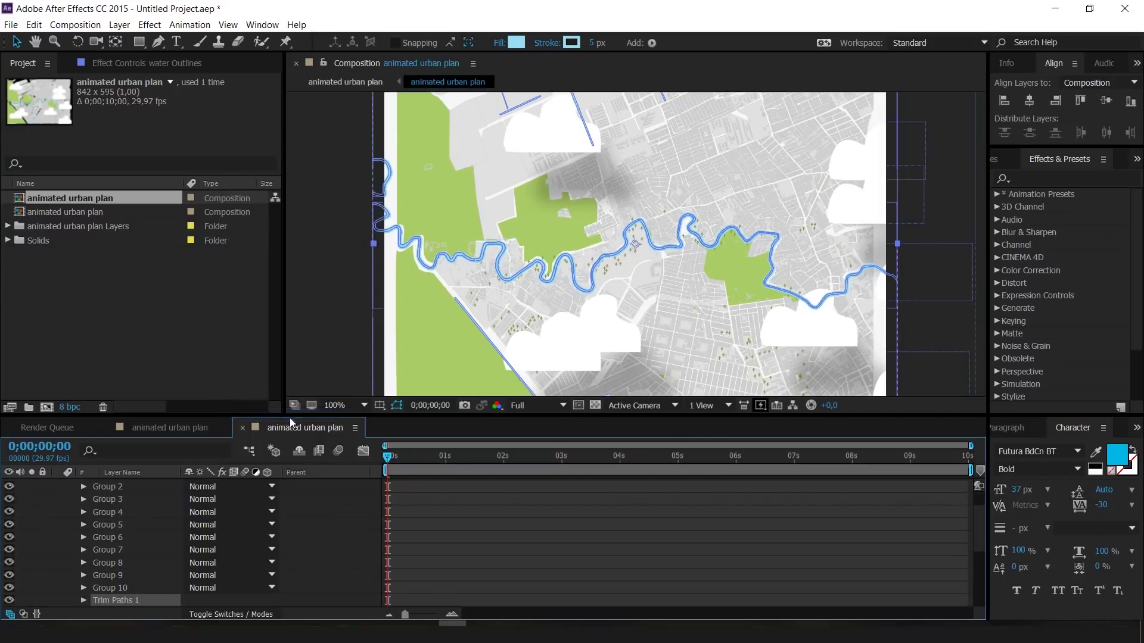
pyautogui.scroll(-2, 137, 516)
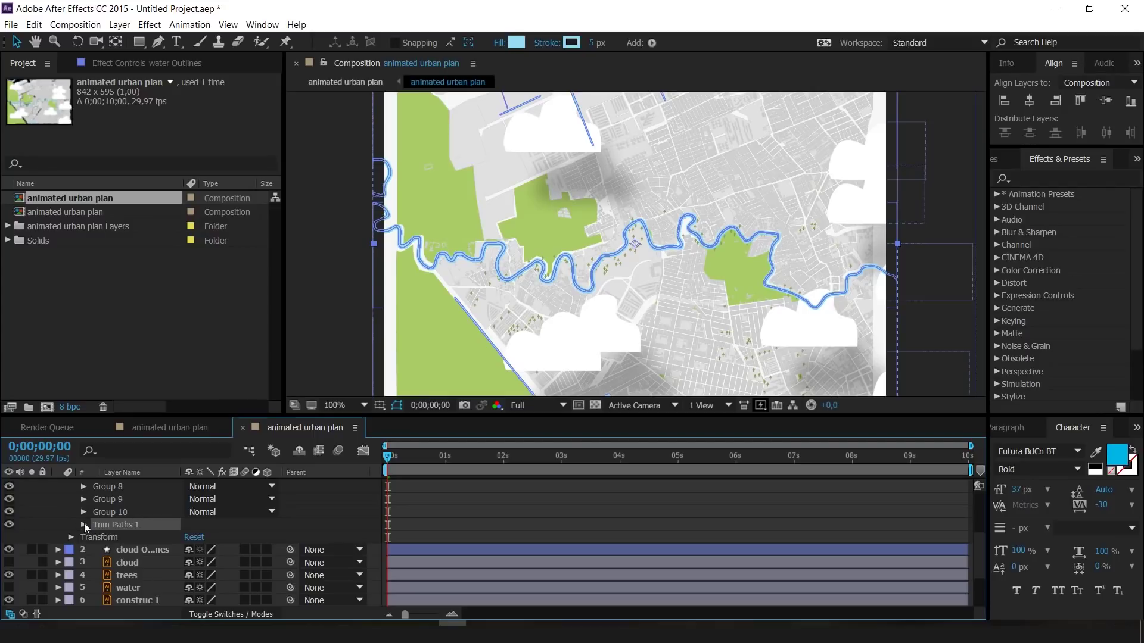
pyautogui.click(82, 525)
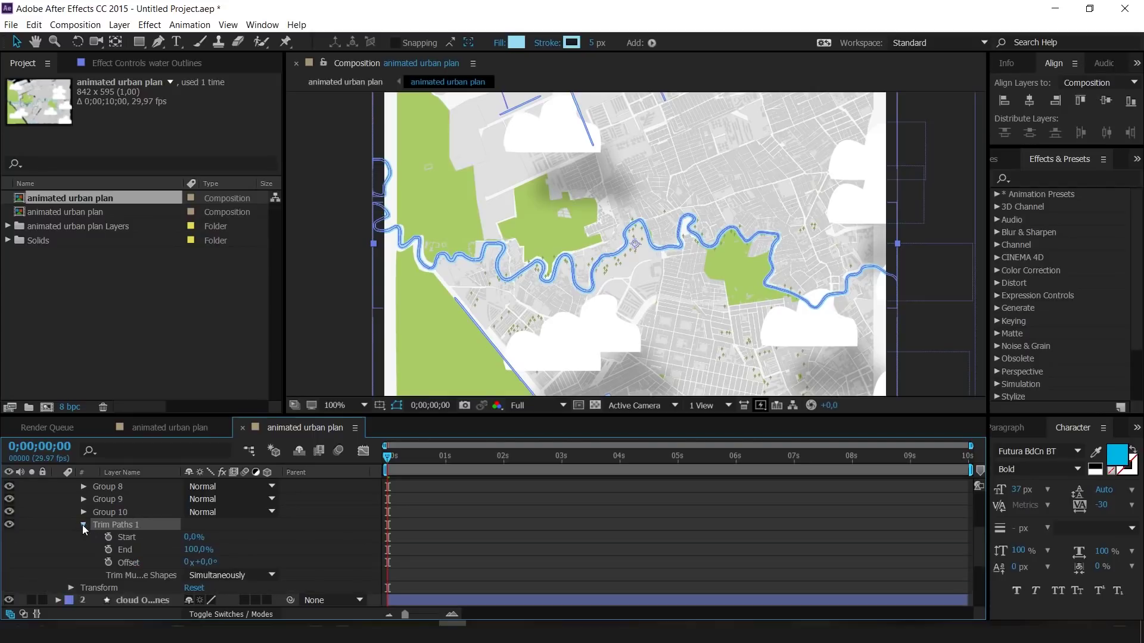
# - Keyframe the water's Trim Paths End from 0% at the composition's start to 100% at its end
pyautogui.click(108, 551)
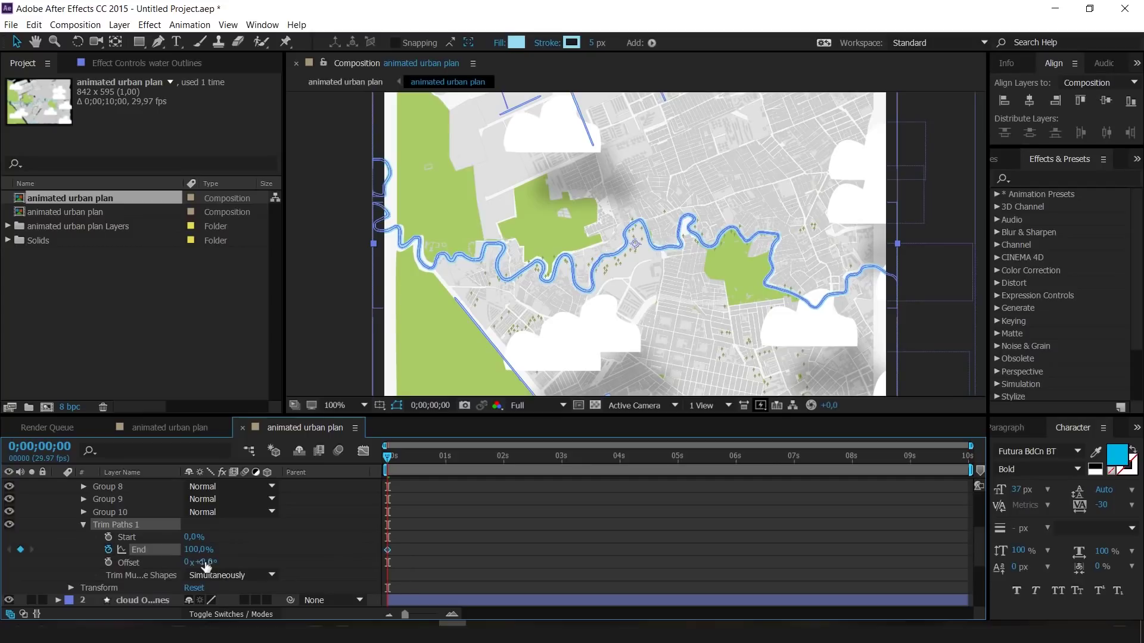
pyautogui.moveTo(198, 550); pyautogui.dragTo(74, 553)
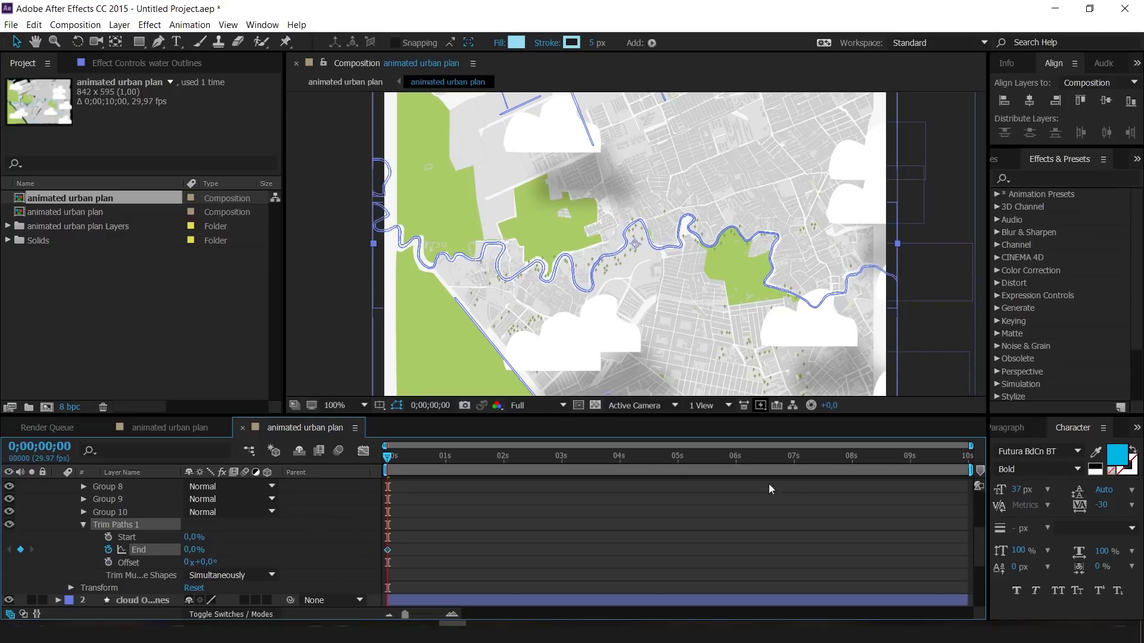
pyautogui.moveTo(891, 462); pyautogui.dragTo(991, 454)
pyautogui.moveTo(196, 553); pyautogui.dragTo(444, 549)
# - Preview the water drawing animation and inspect frames in its first two seconds
pyautogui.press('space')
pyautogui.click(339, 451)
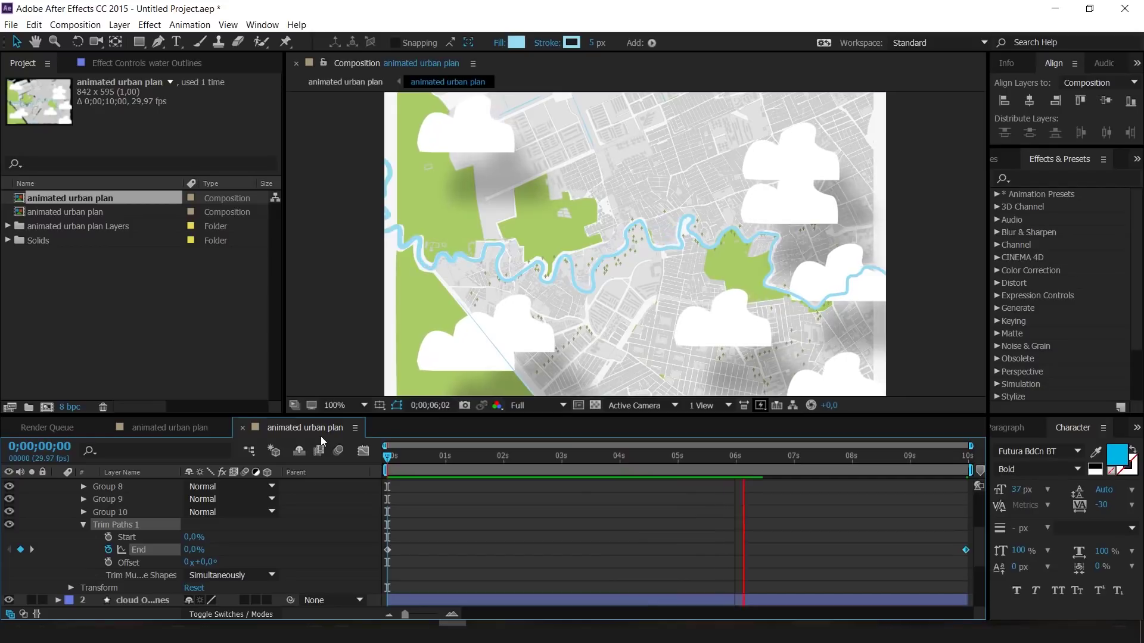
pyautogui.click(420, 457)
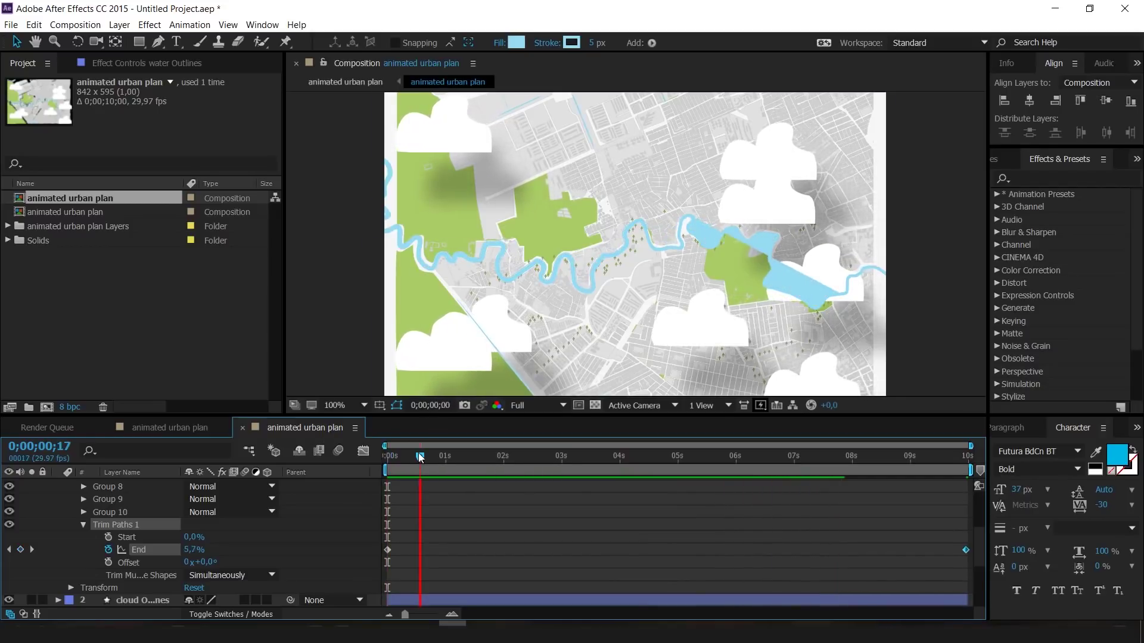
pyautogui.click(469, 456)
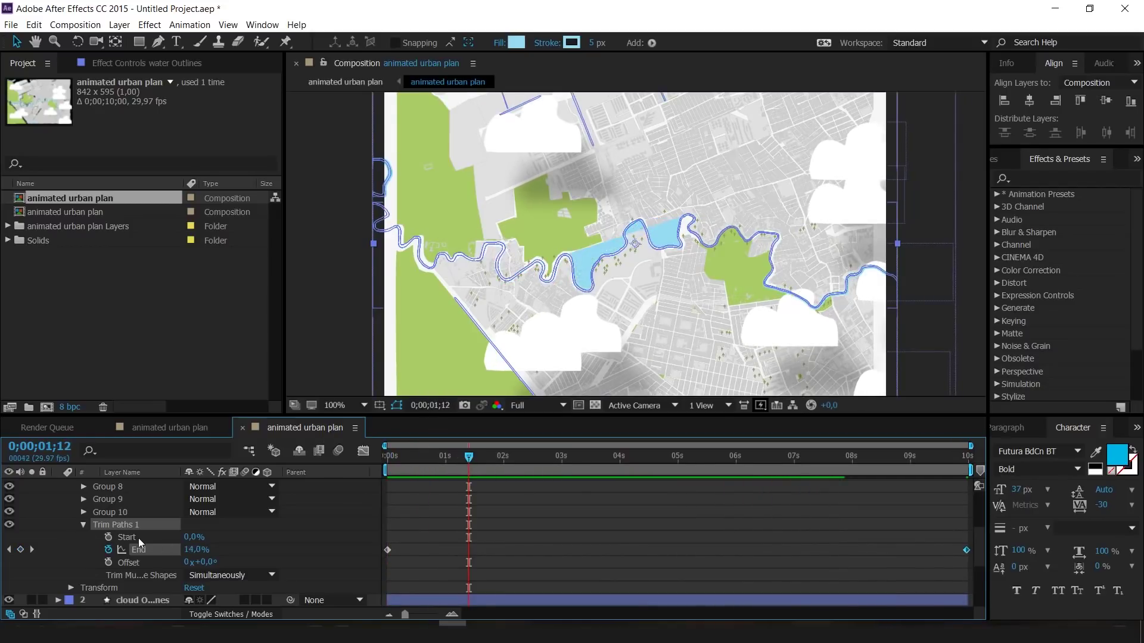
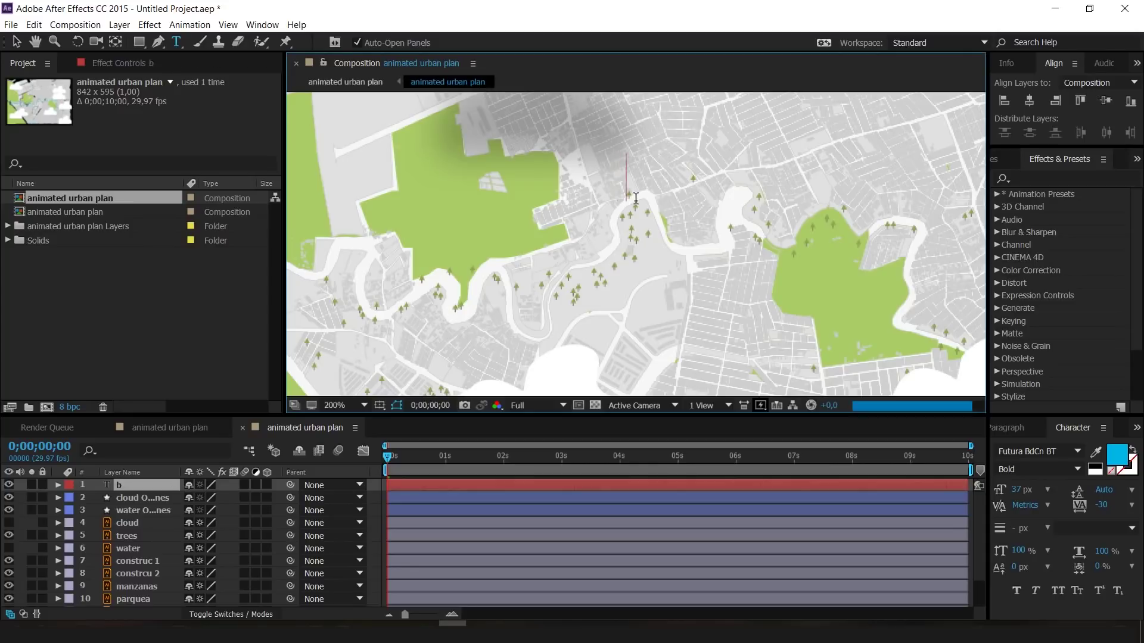
# - Enter the text label "BOSA" in capitals above the middle of the river and color it dark grey
pyautogui.press('BackSpace')
pyautogui.press('BackSpace')
pyautogui.press('capslock')
pyautogui.write('BOSA')
pyautogui.doubleClick(651, 183)
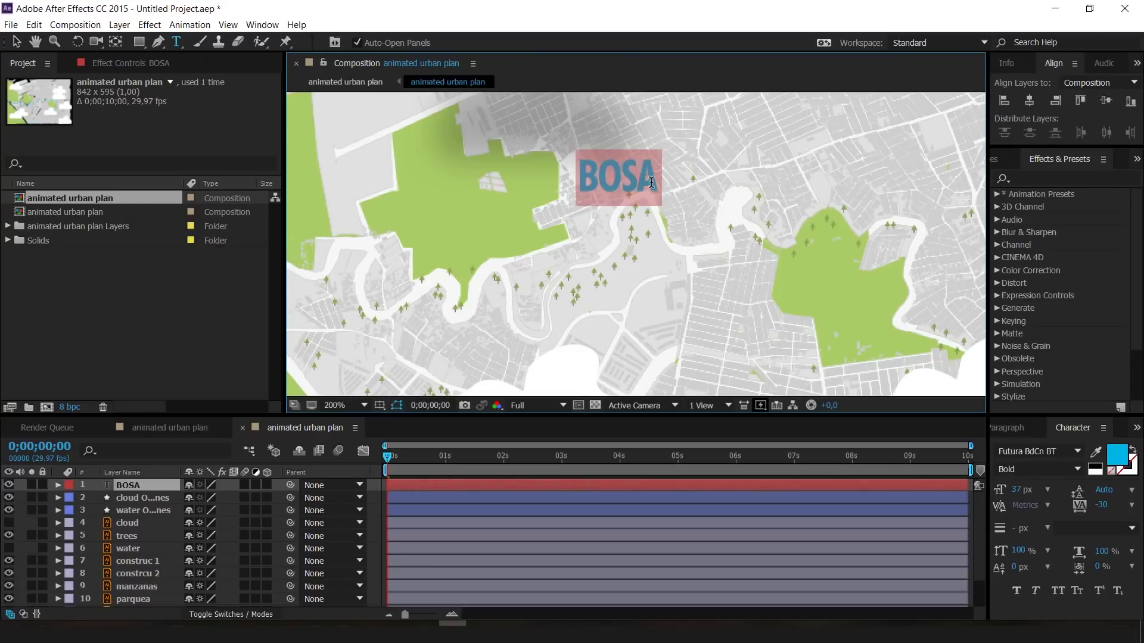
pyautogui.click(1117, 456)
pyautogui.moveTo(767, 407); pyautogui.dragTo(657, 490)
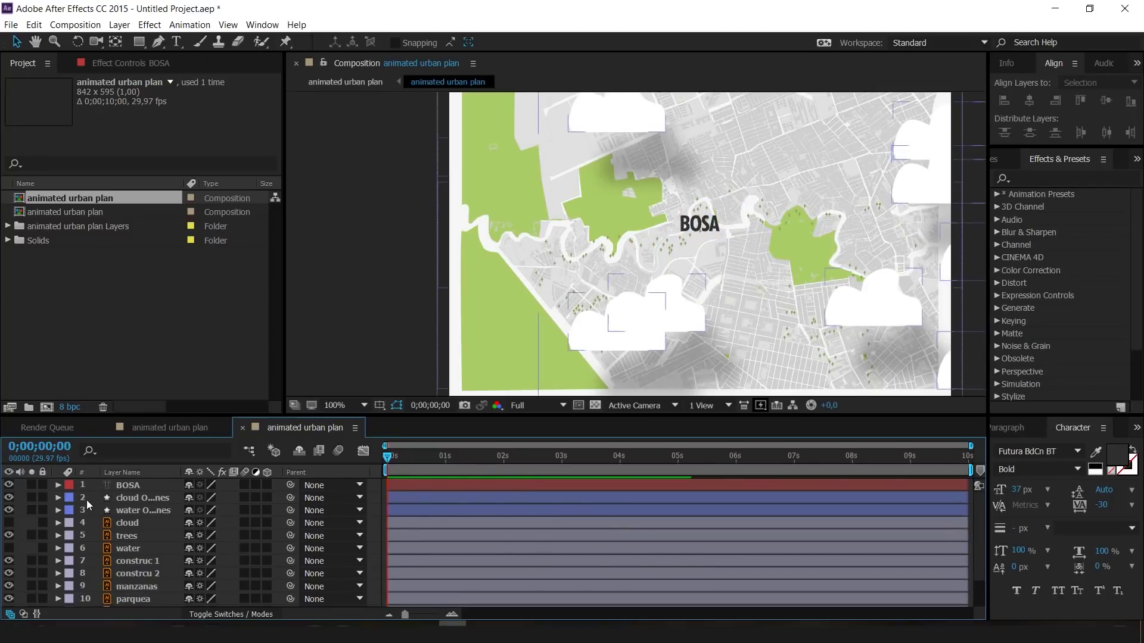
# - Add an Opacity text animator to the BOSA layer and set its opacity to 0%
pyautogui.click(124, 485)
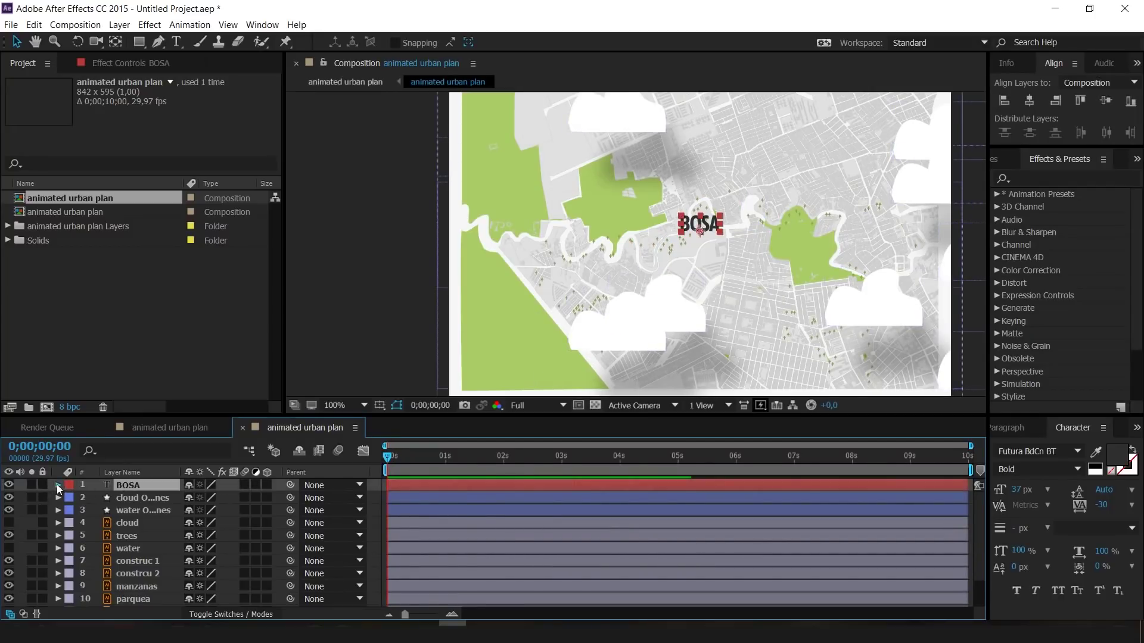
pyautogui.click(57, 485)
pyautogui.click(274, 498)
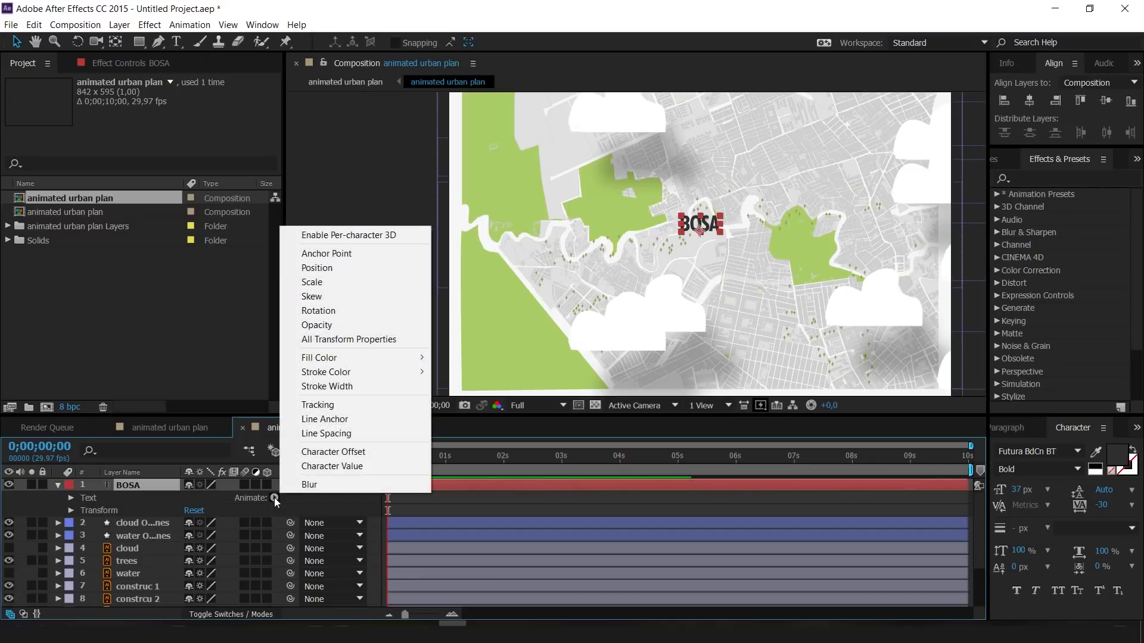
pyautogui.click(328, 325)
pyautogui.scroll(-3, 153, 545)
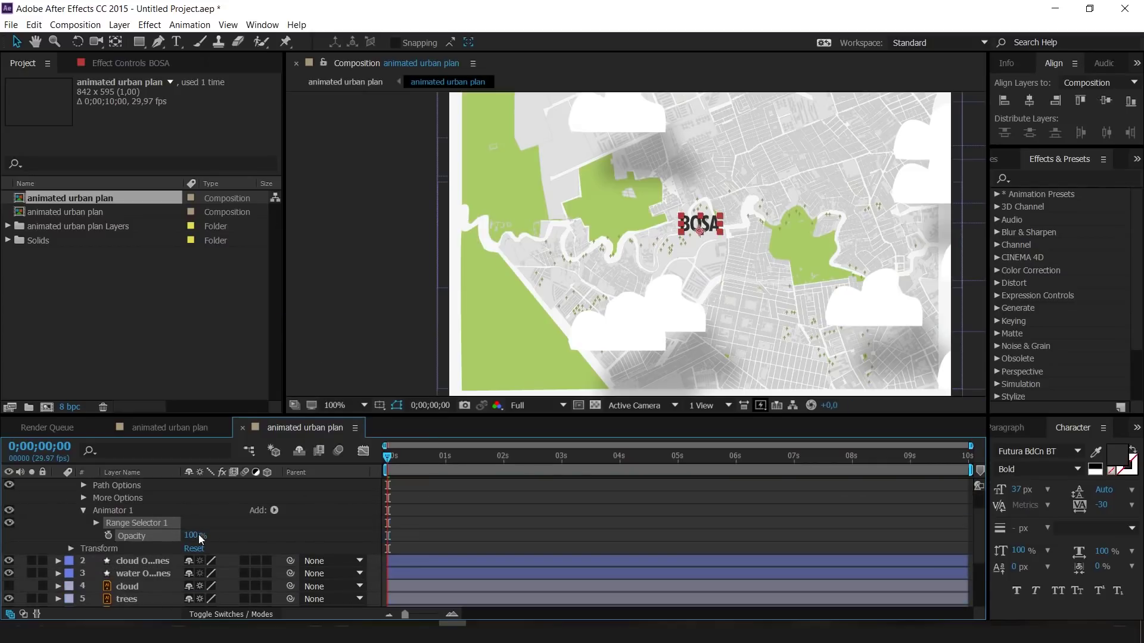
pyautogui.moveTo(194, 539); pyautogui.dragTo(67, 539)
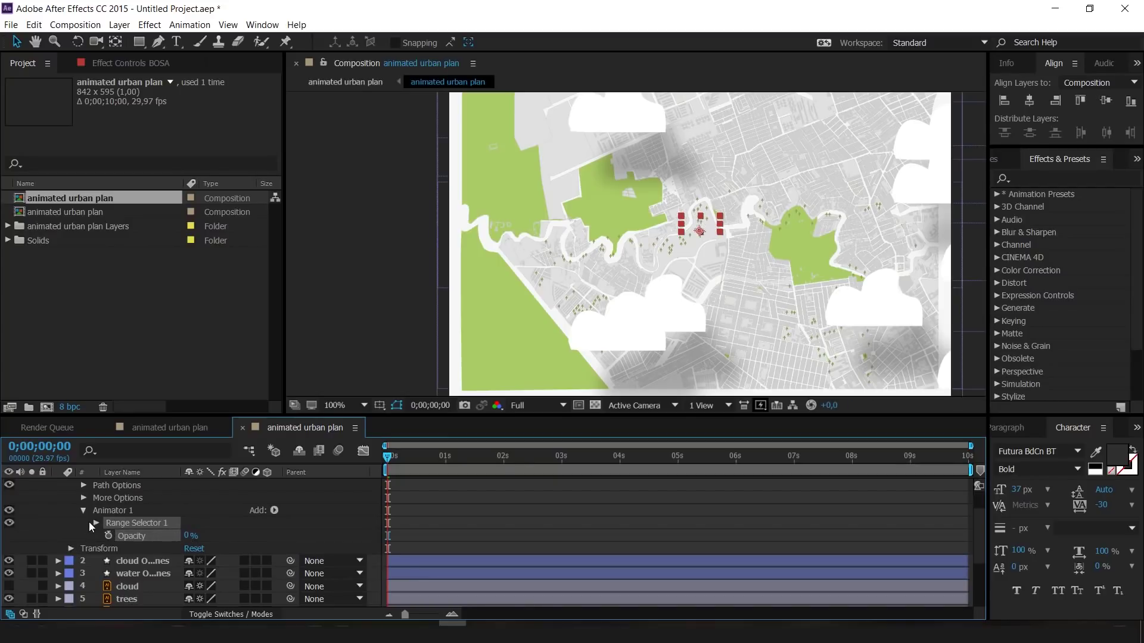
# - Keyframe the BOSA animator's Range Selector Start from 0% at the beginning to 100% just before 2 seconds
pyautogui.click(83, 511)
pyautogui.click(84, 512)
pyautogui.click(95, 523)
pyautogui.click(122, 536)
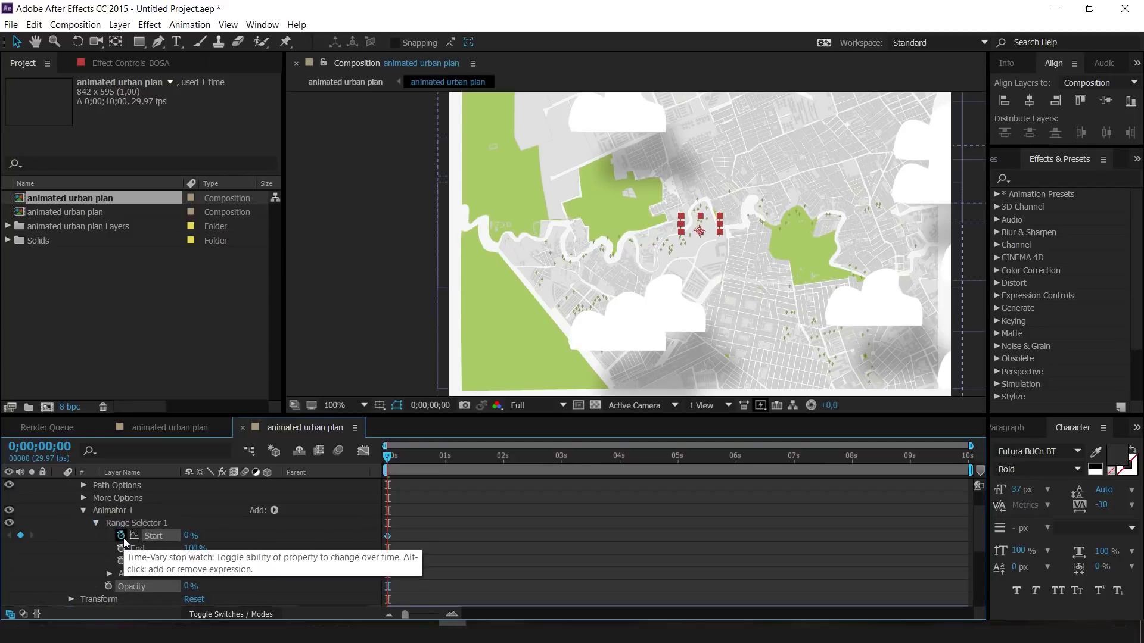
pyautogui.moveTo(186, 537); pyautogui.dragTo(156, 545)
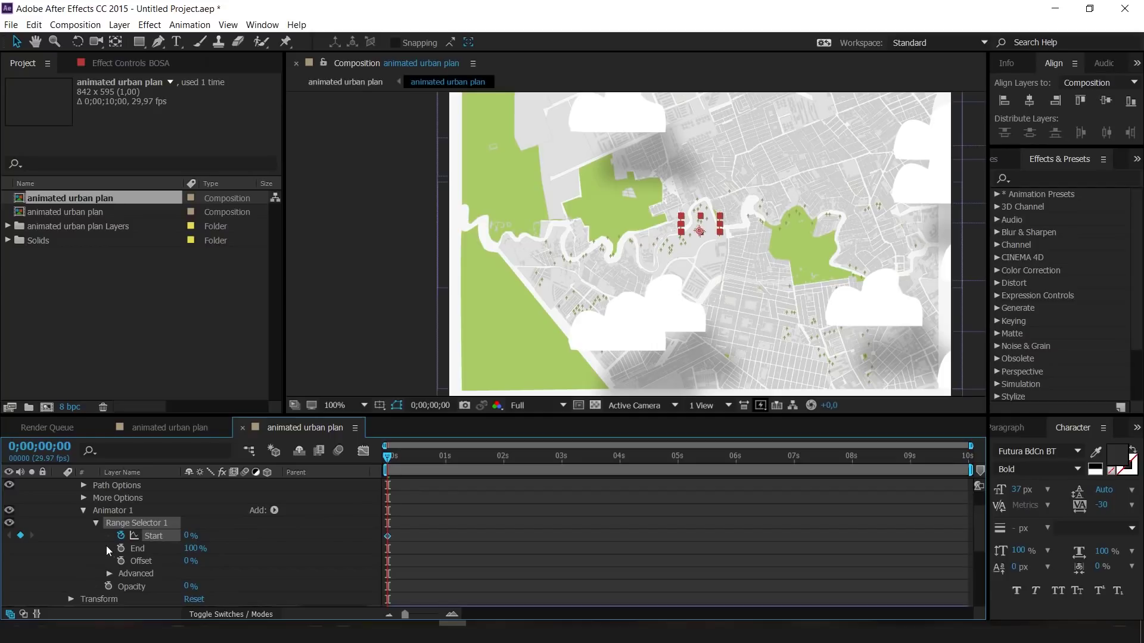
pyautogui.moveTo(502, 462)
pyautogui.mouseDown()
pyautogui.moveTo(546, 457)
pyautogui.moveTo(477, 458)
pyautogui.moveTo(502, 458)
pyautogui.mouseUp()
pyautogui.moveTo(191, 537); pyautogui.dragTo(214, 538)
# - Preview the BOSA letter reveal from the start of the composition
pyautogui.moveTo(417, 463); pyautogui.dragTo(352, 457)
pyautogui.press('space')
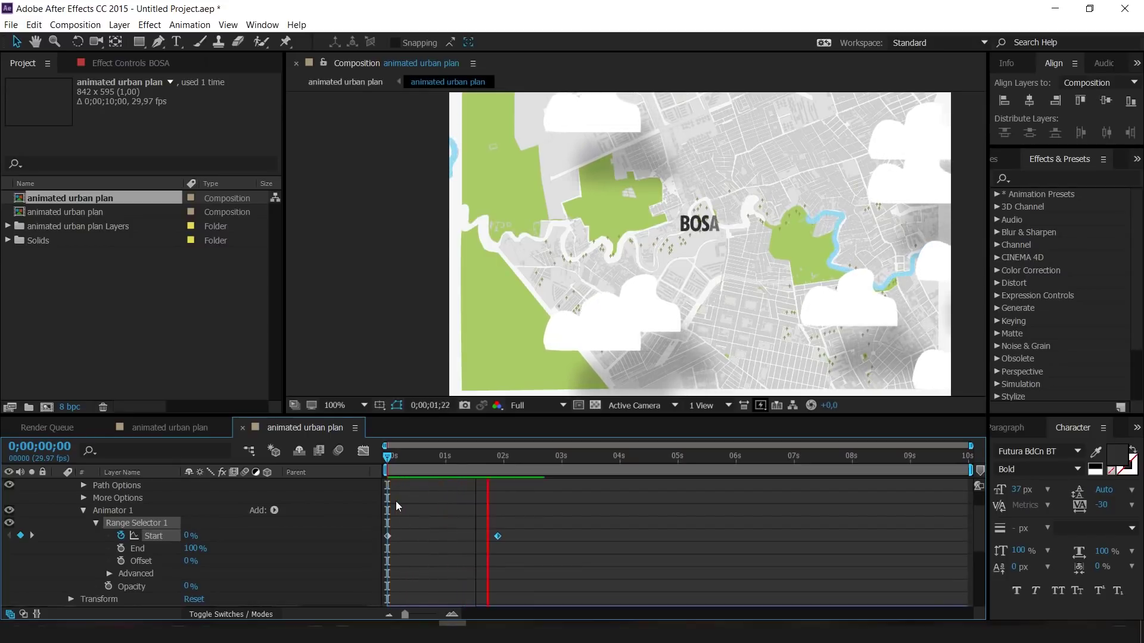
pyautogui.click(395, 456)
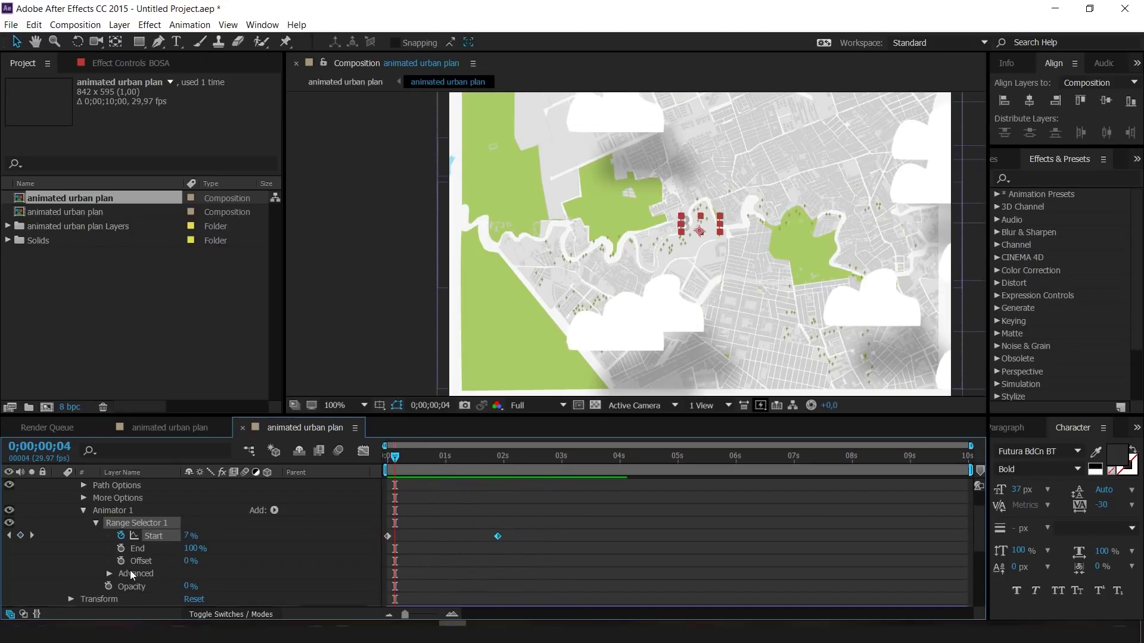
# - Set the Smoothness of the BOSA range selector to 0% in its advanced options
pyautogui.scroll(-3, 132, 574)
pyautogui.click(111, 536)
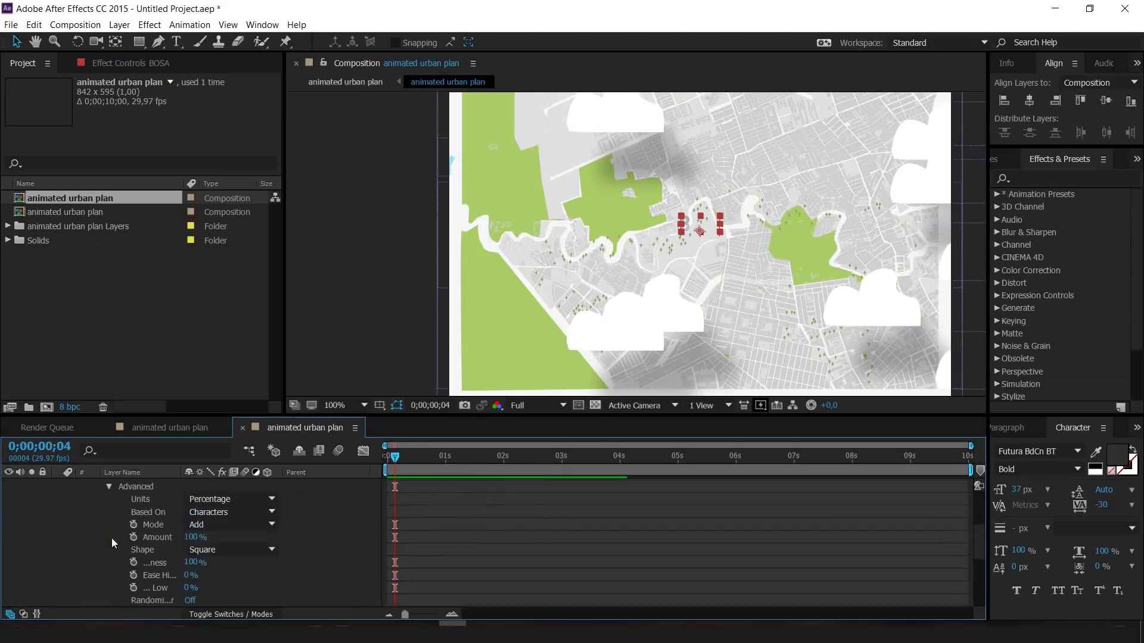
pyautogui.click(192, 549)
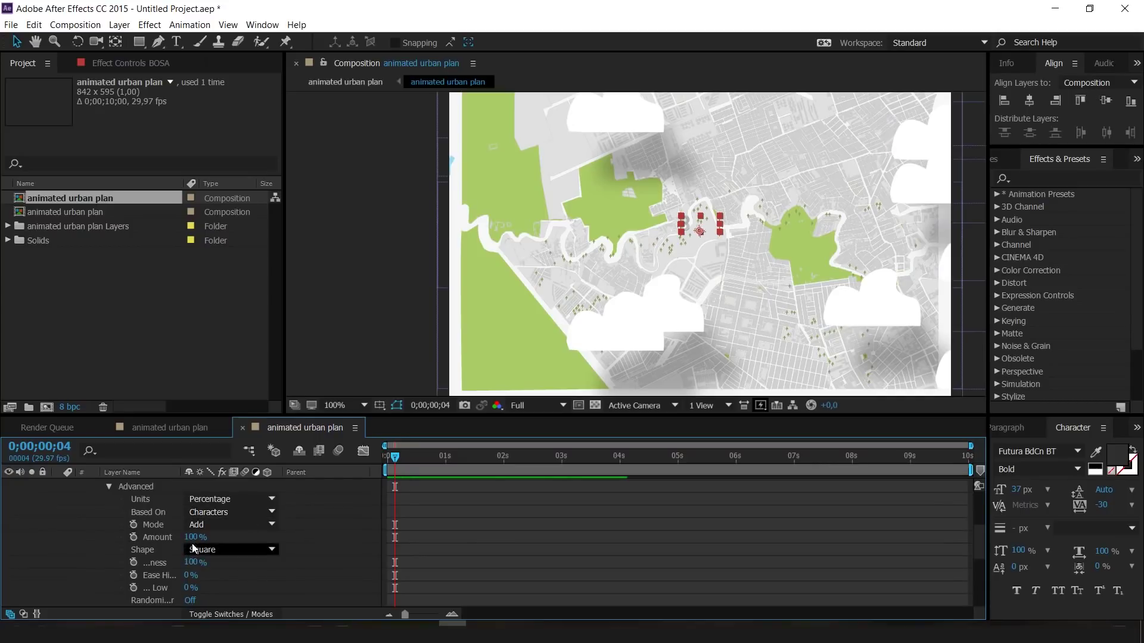
pyautogui.moveTo(182, 472); pyautogui.dragTo(240, 472)
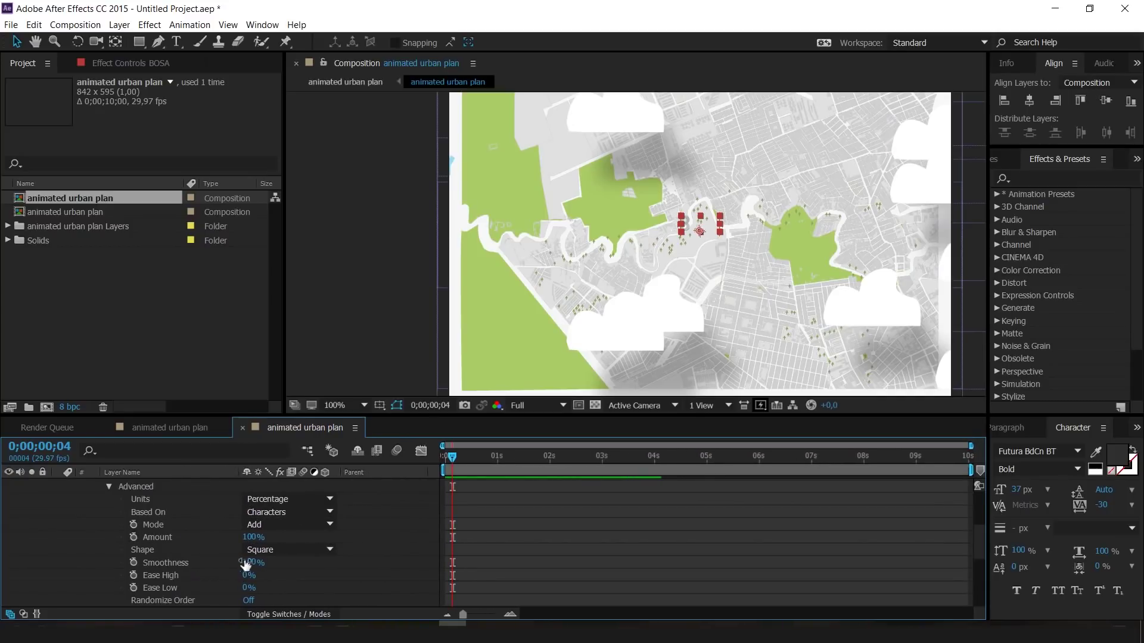
pyautogui.moveTo(245, 565); pyautogui.dragTo(203, 565)
# - Retime the BOSA Start keyframes to about 1 second and 1.7 seconds, and preview the reveal
pyautogui.moveTo(453, 457); pyautogui.dragTo(422, 456)
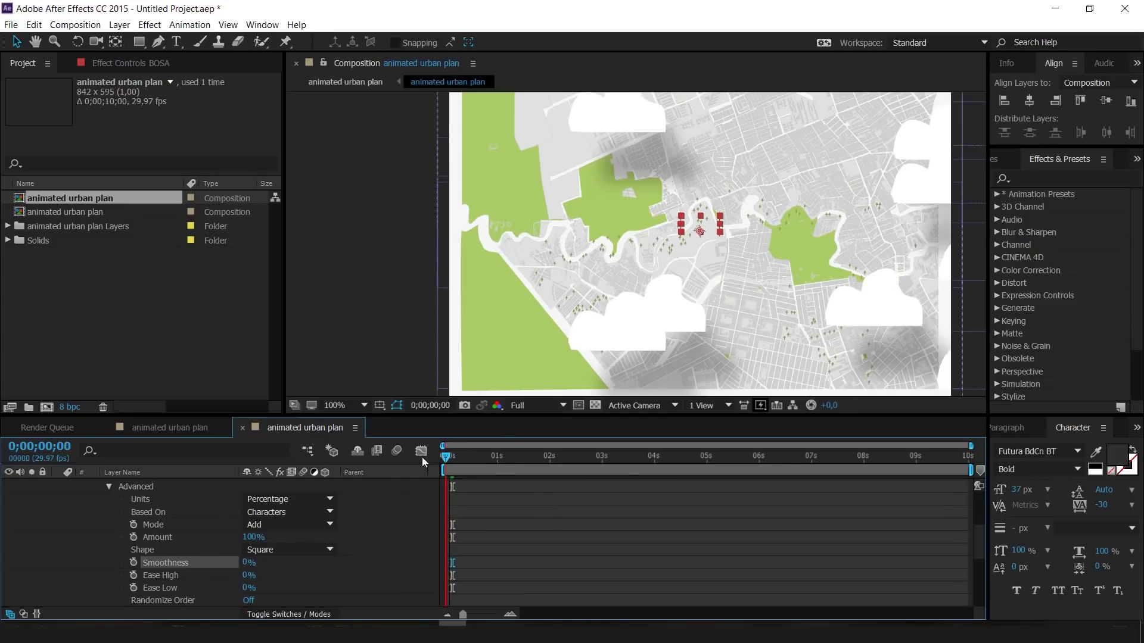
pyautogui.scroll(5, 482, 530)
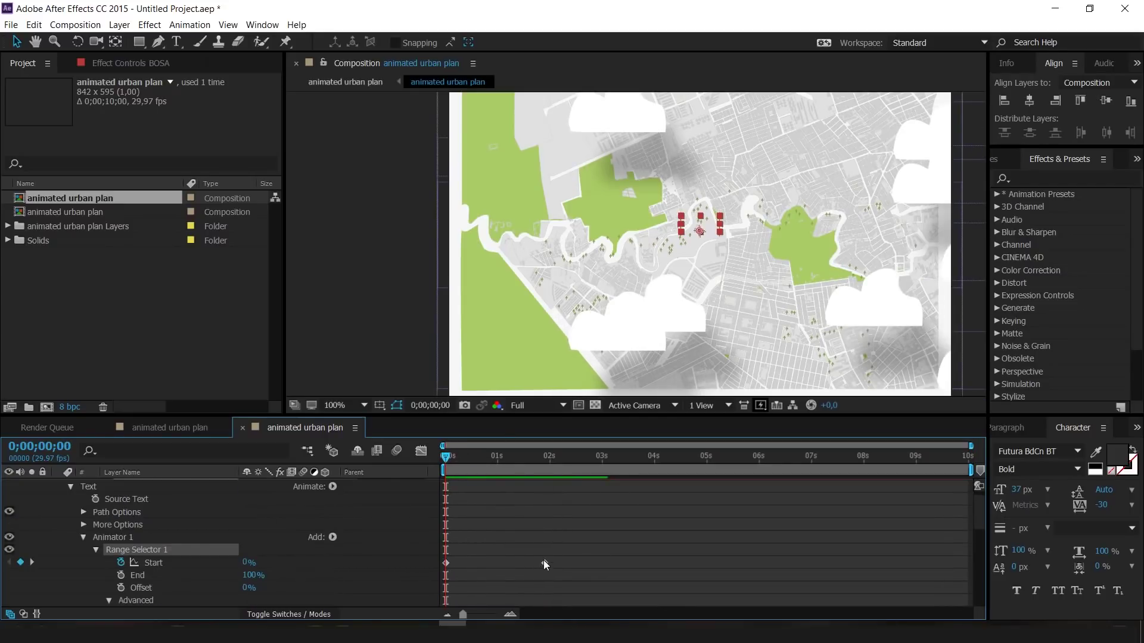
pyautogui.hotkey('ctrl', 'z')
pyautogui.press('space')
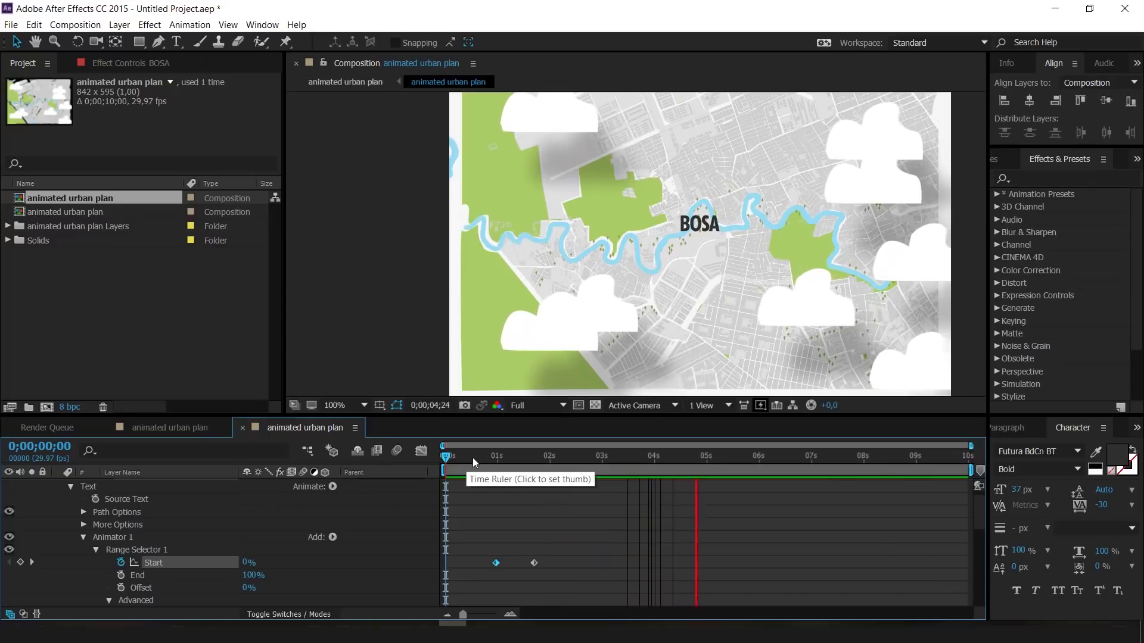
pyautogui.press('space')
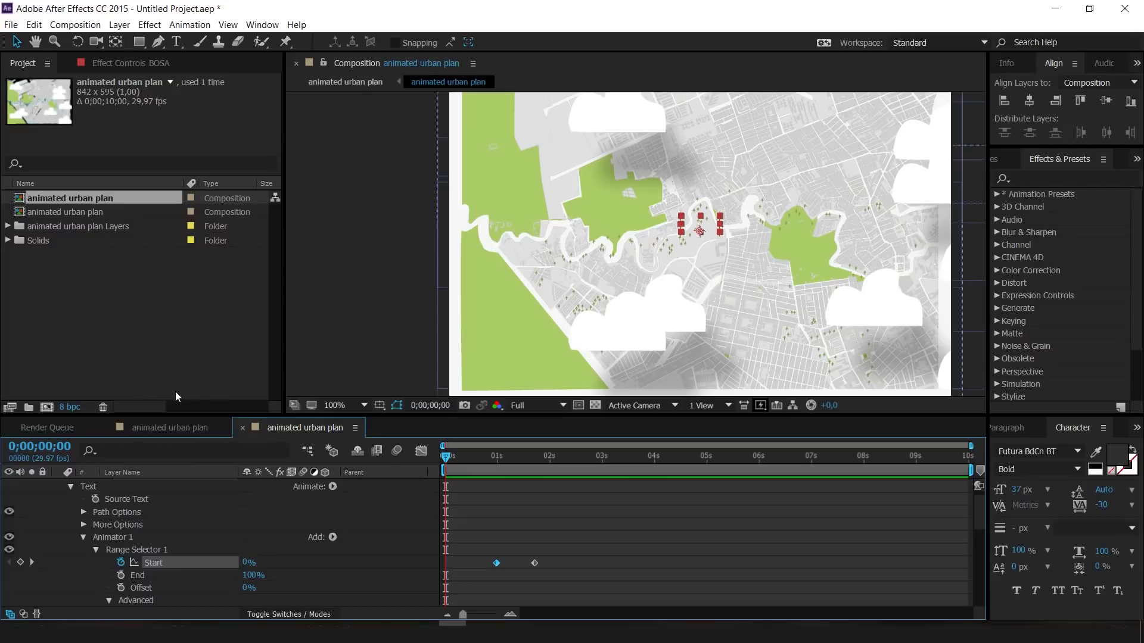
# - Open the parent animated urban plan composition and preview the complete animation
pyautogui.click(173, 431)
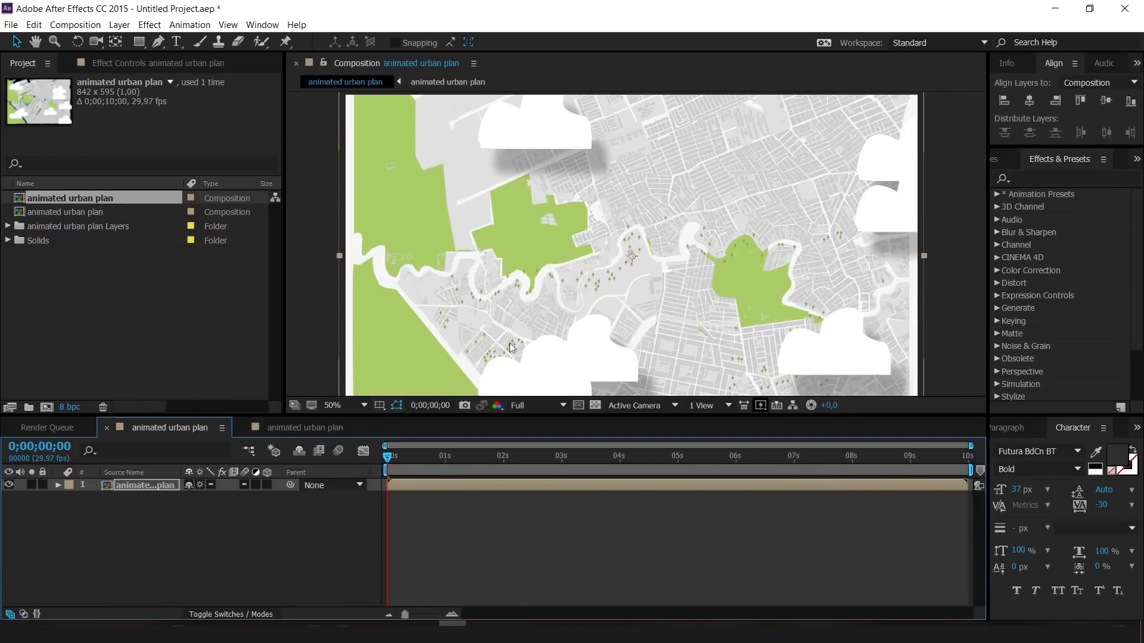
pyautogui.scroll(-4, 502, 349)
pyautogui.press('space')
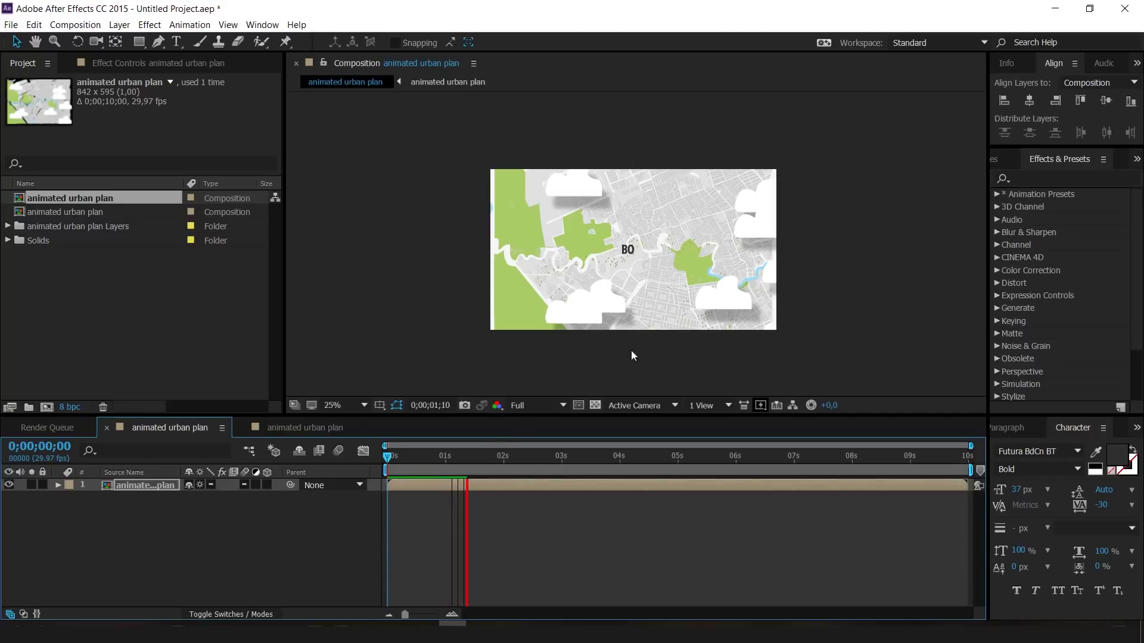
pyautogui.press('.')
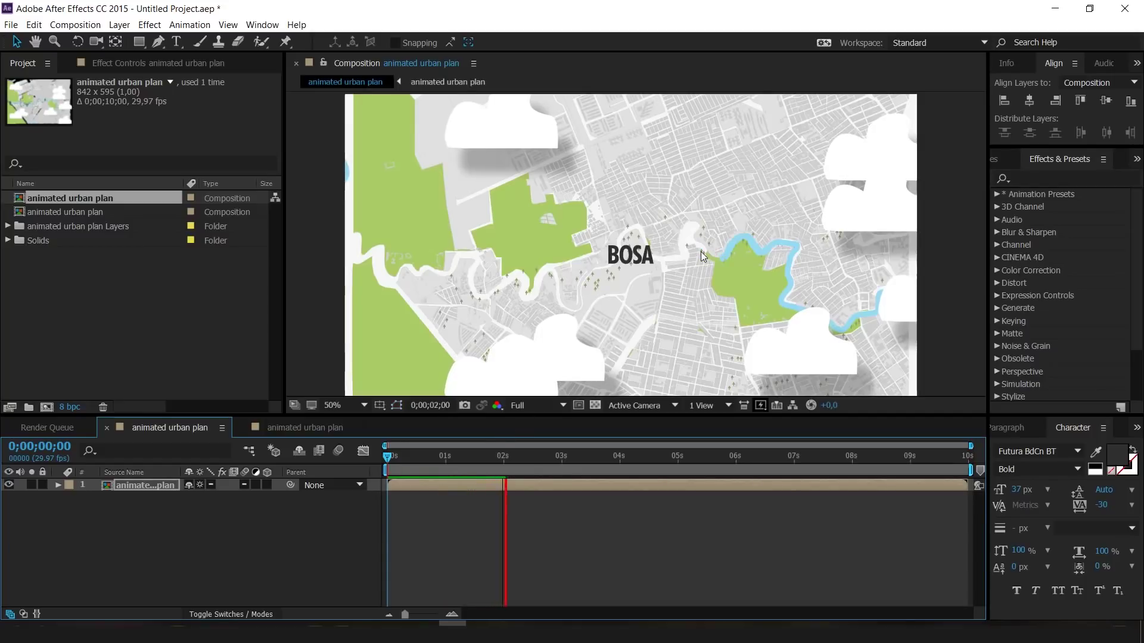
pyautogui.press(',')
pyautogui.press('space')
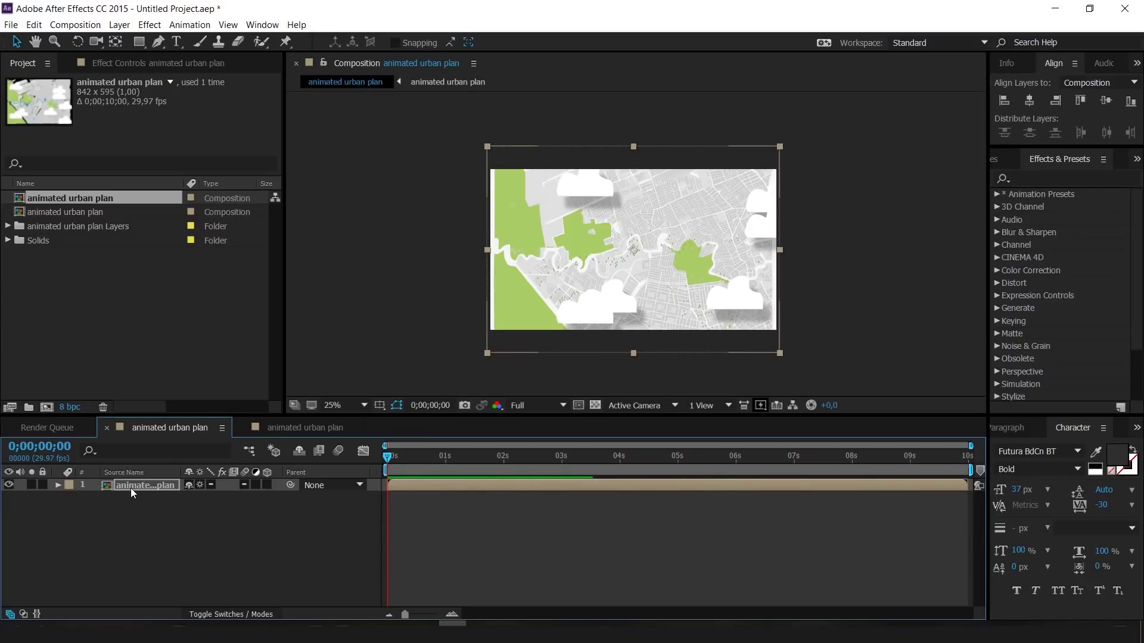
# - Keyframe the nested map layer's Scale from 256% at the start to 233.5% at 0;00;09;29
pyautogui.press('s')
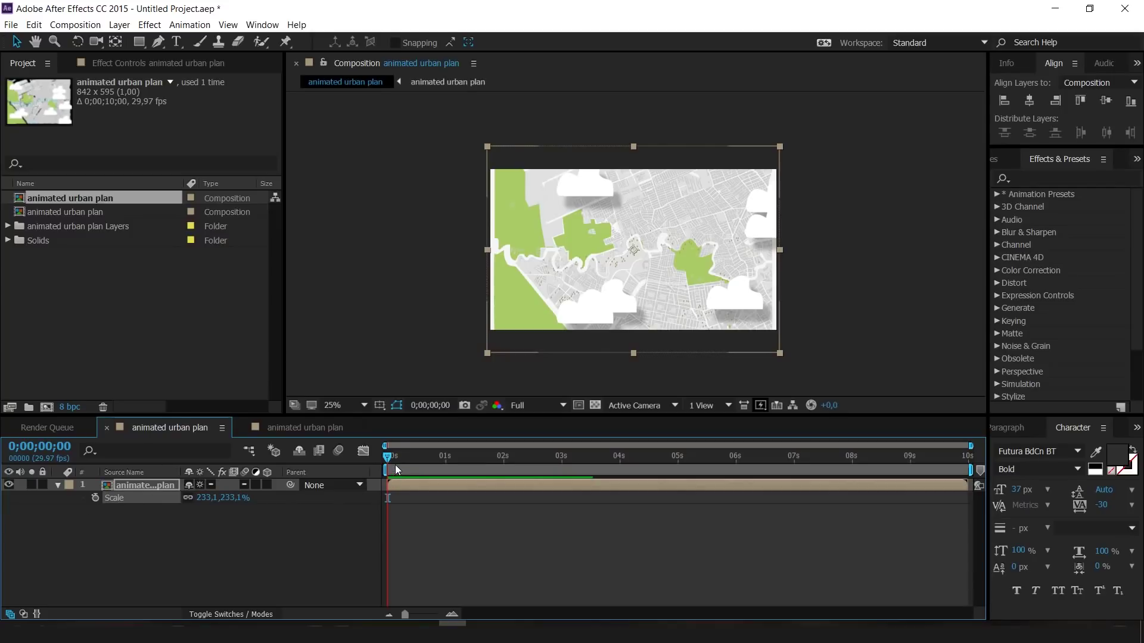
pyautogui.click(97, 499)
pyautogui.moveTo(779, 354); pyautogui.dragTo(796, 362)
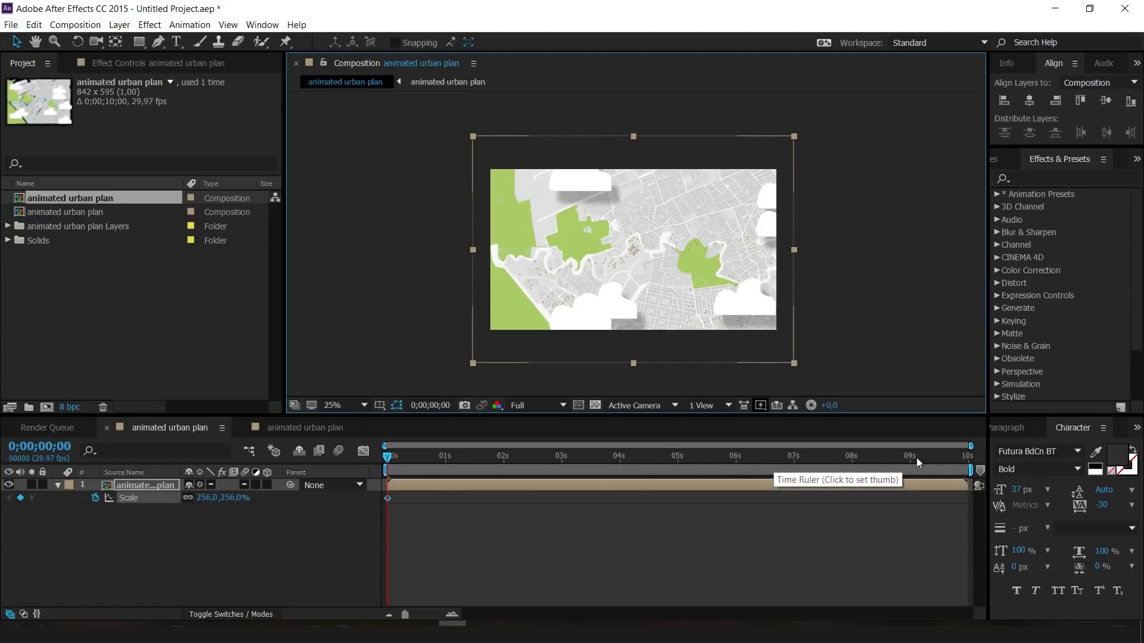
pyautogui.moveTo(942, 459); pyautogui.dragTo(970, 458)
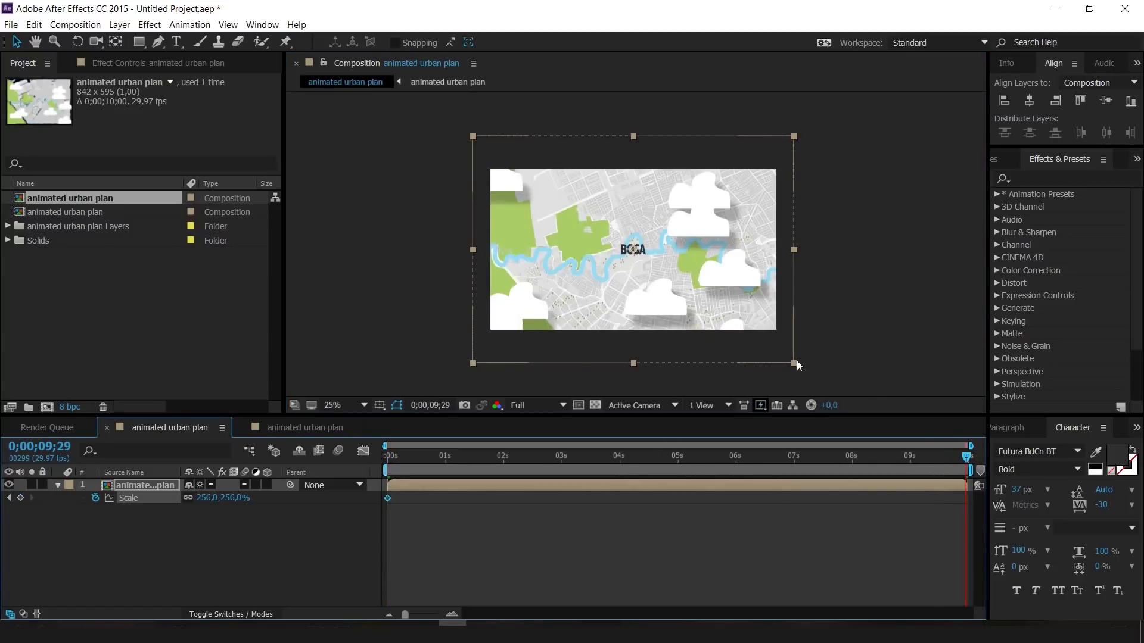
pyautogui.moveTo(796, 361); pyautogui.dragTo(784, 352)
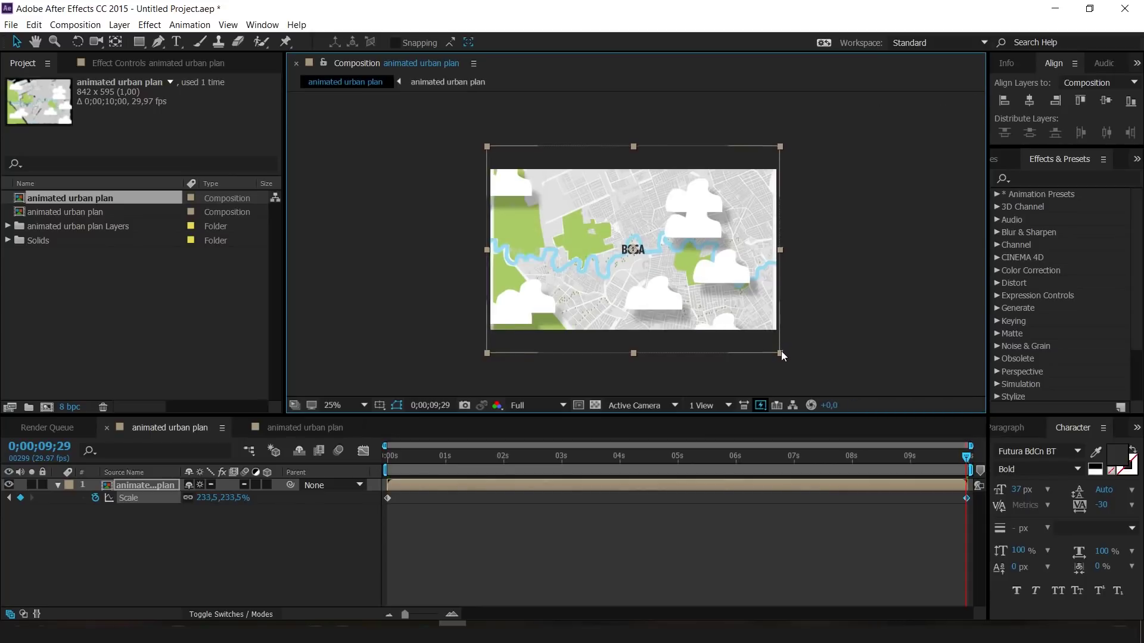
# - Preview the zoom-out from the start at Half resolution and return the playhead to 0;00;00;00
pyautogui.press('Home')
pyautogui.press('.')
pyautogui.press('.')
pyautogui.click(536, 405)
pyautogui.click(537, 454)
pyautogui.press('space')
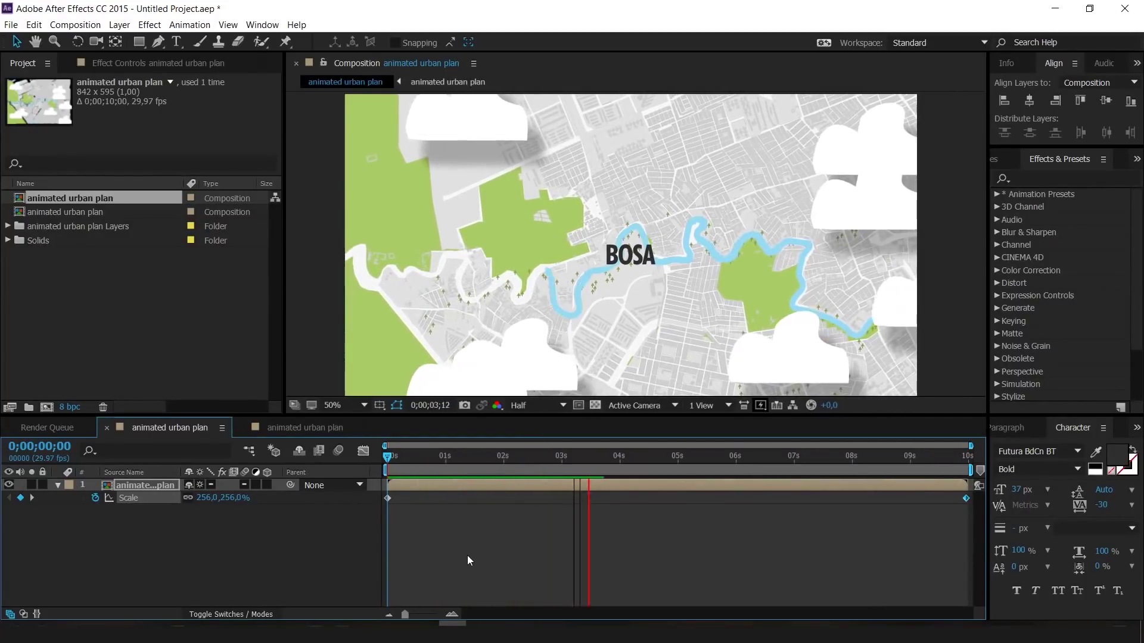
pyautogui.click(415, 459)
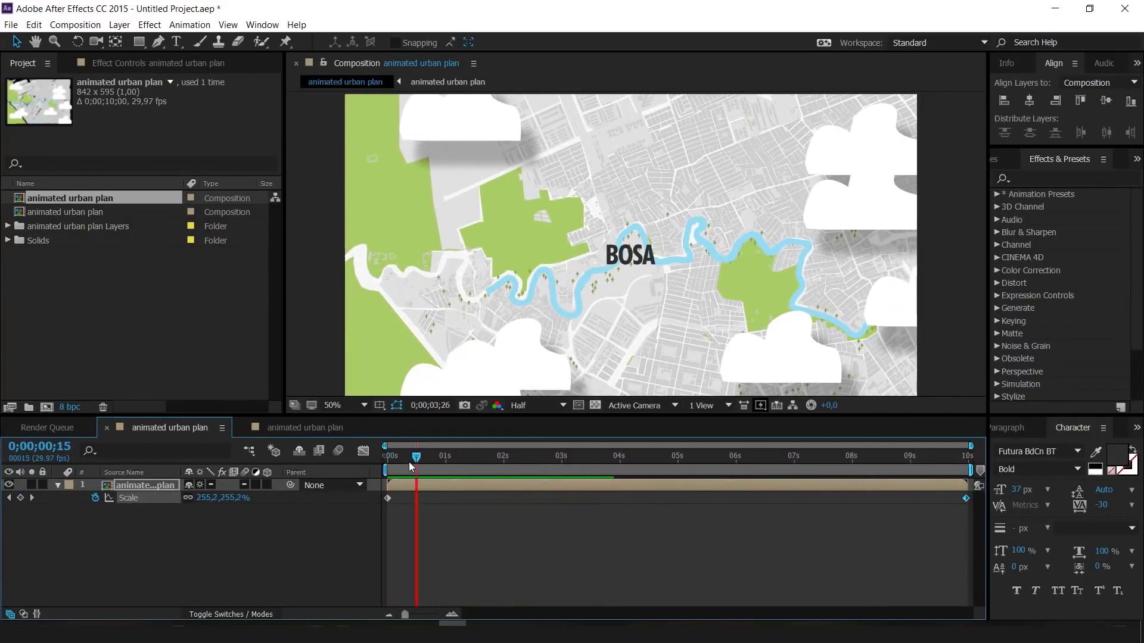
pyautogui.moveTo(409, 463); pyautogui.dragTo(379, 467)
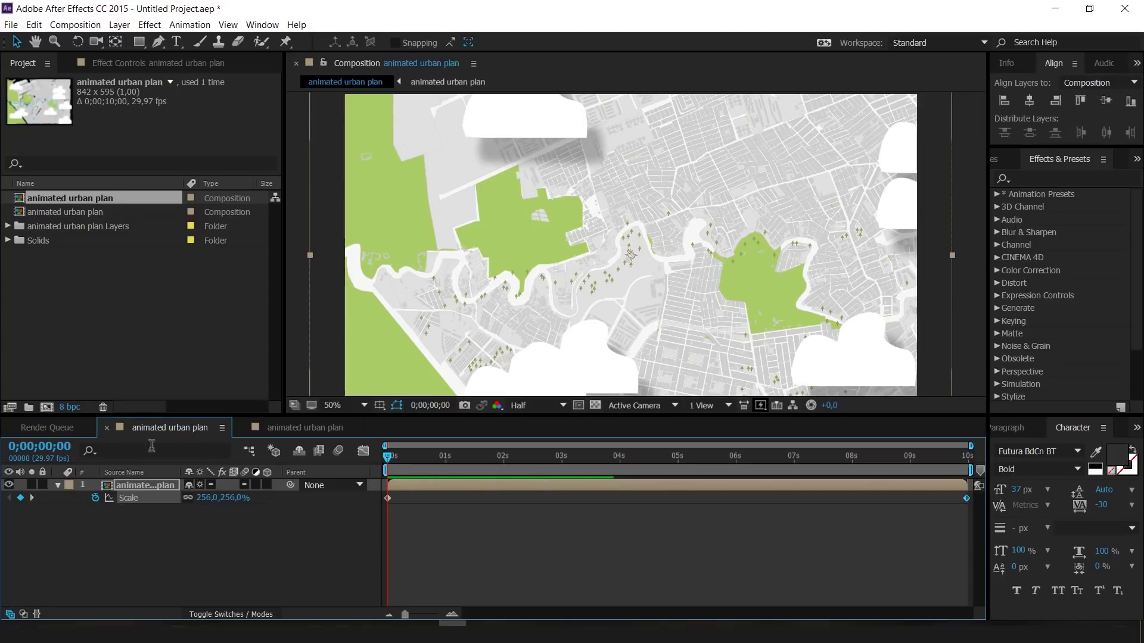
# - Add the composition to the render queue and accept render settings of Best quality and Full resolution
pyautogui.click(75, 25)
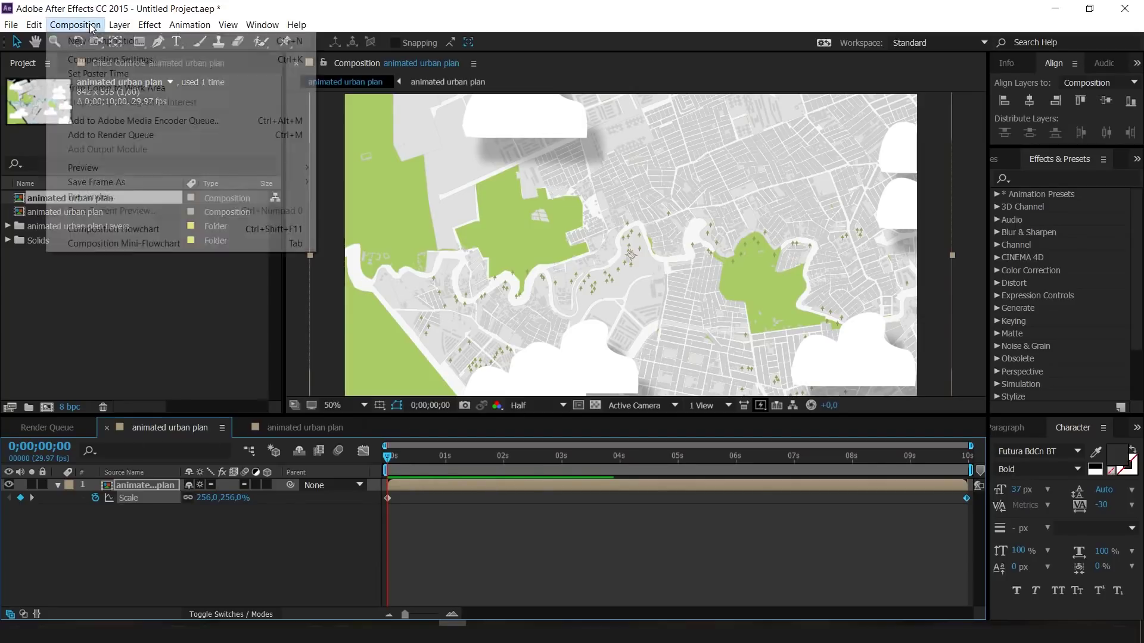
pyautogui.click(134, 137)
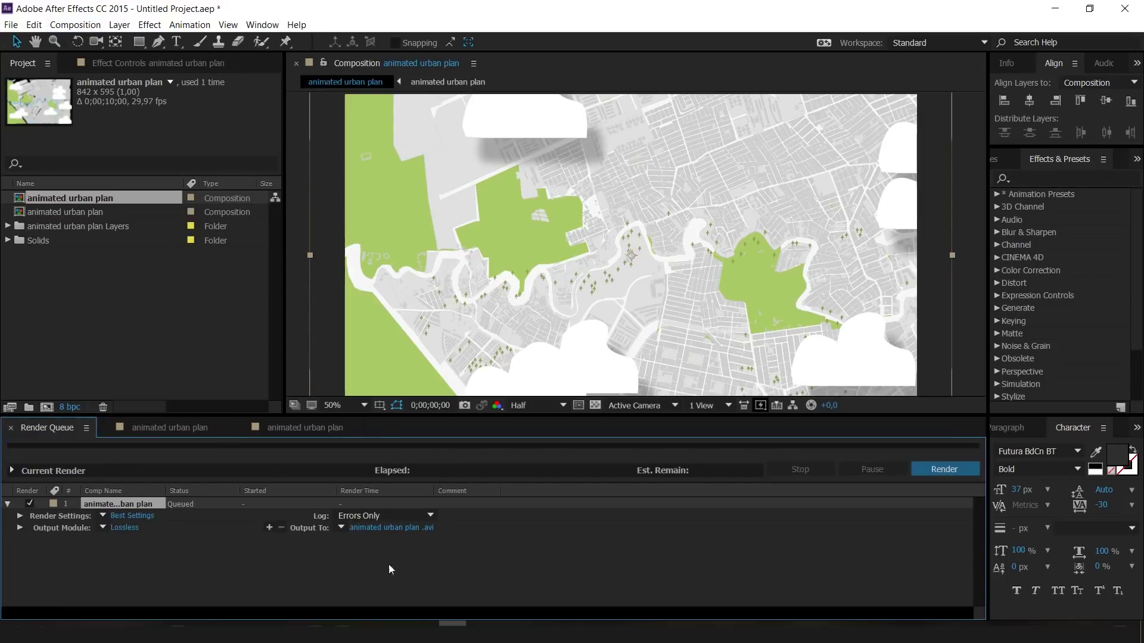
pyautogui.click(133, 517)
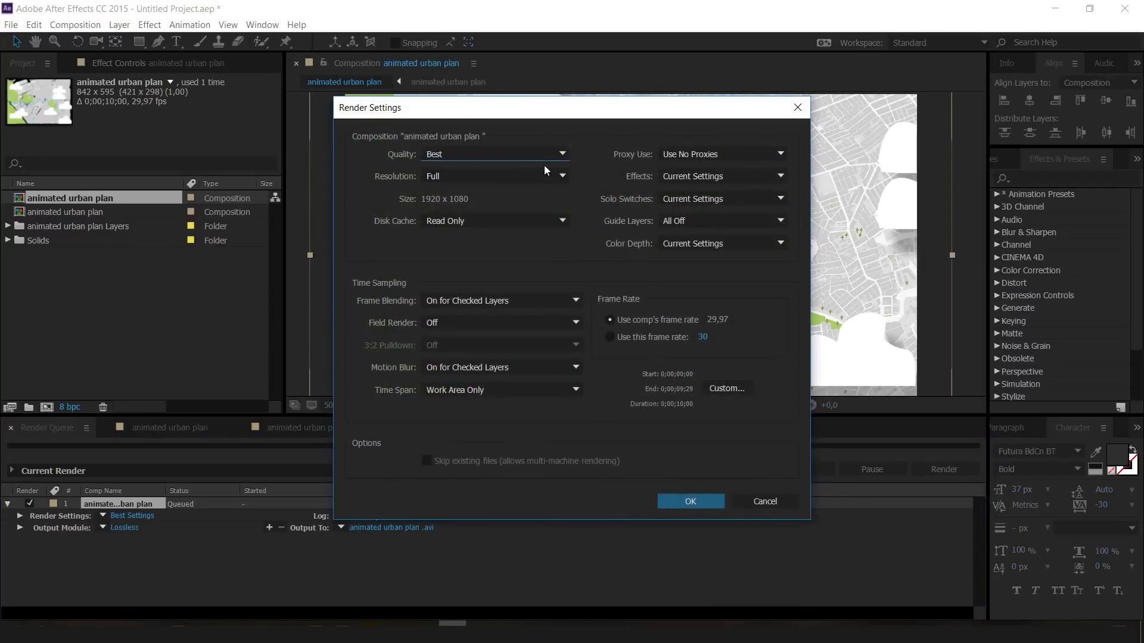
pyautogui.click(691, 501)
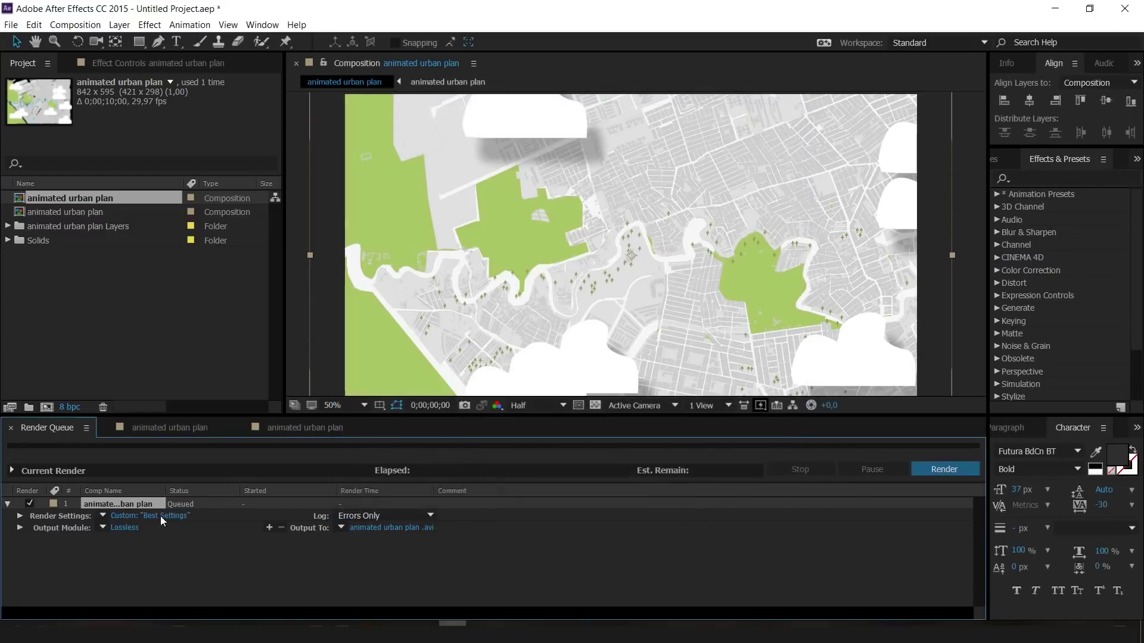
# - Keep AVI as the output module format and start rendering the composition
pyautogui.click(121, 528)
pyautogui.click(518, 134)
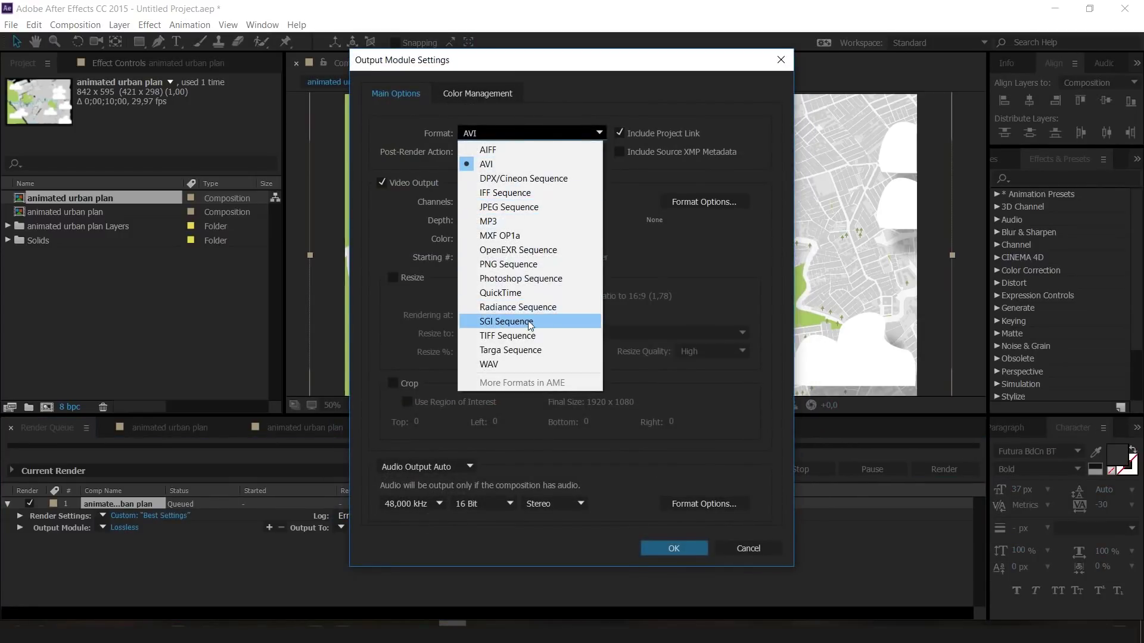
pyautogui.click(581, 105)
pyautogui.click(675, 549)
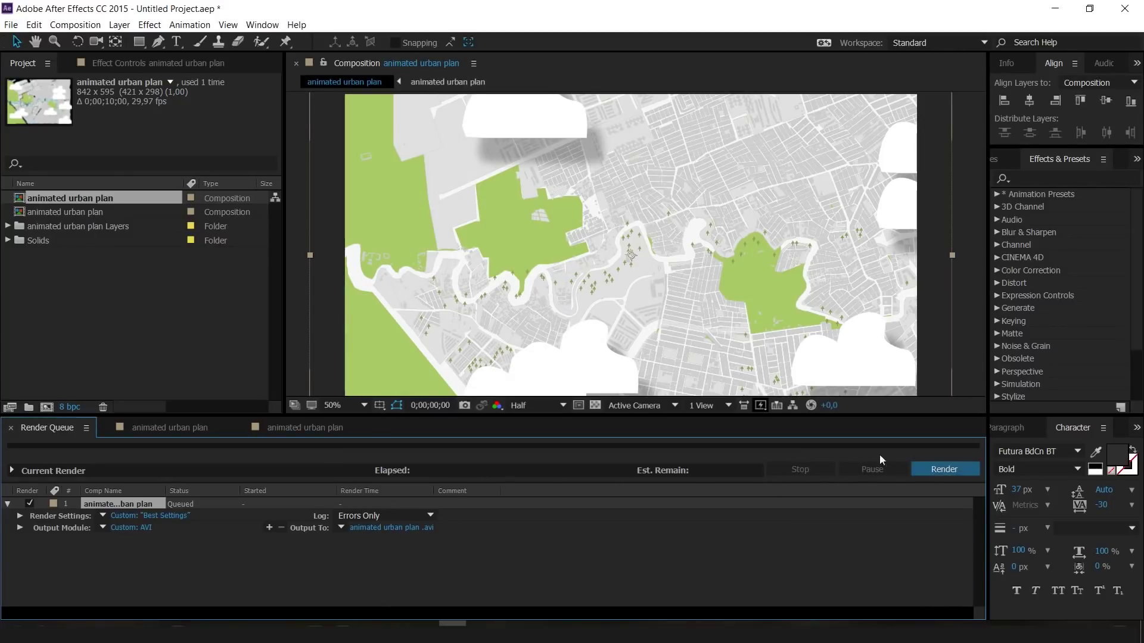
pyautogui.click(946, 470)
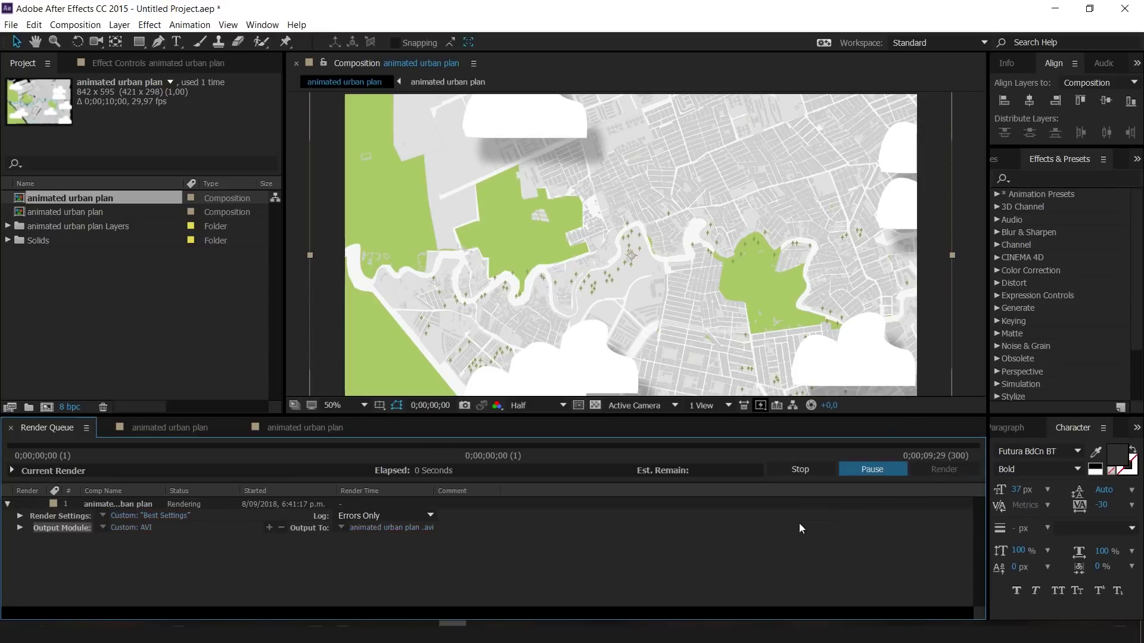